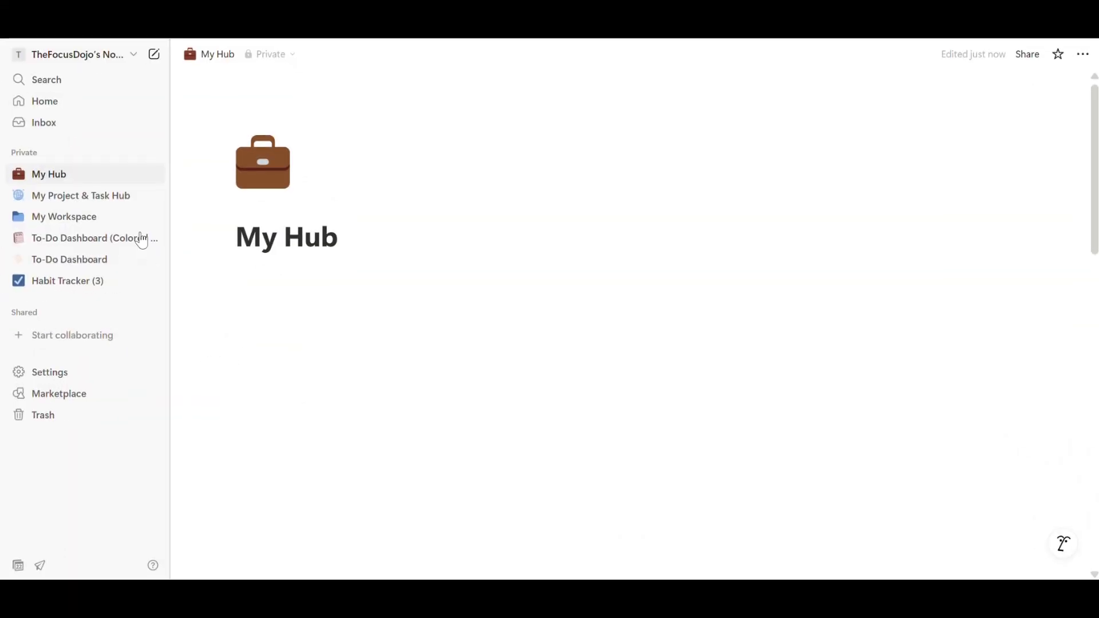
Create a subpage titled "Sticky Notes" inside My Hub and give it the document icon.
{"action": "left_click", "coordinate": [153, 174]}
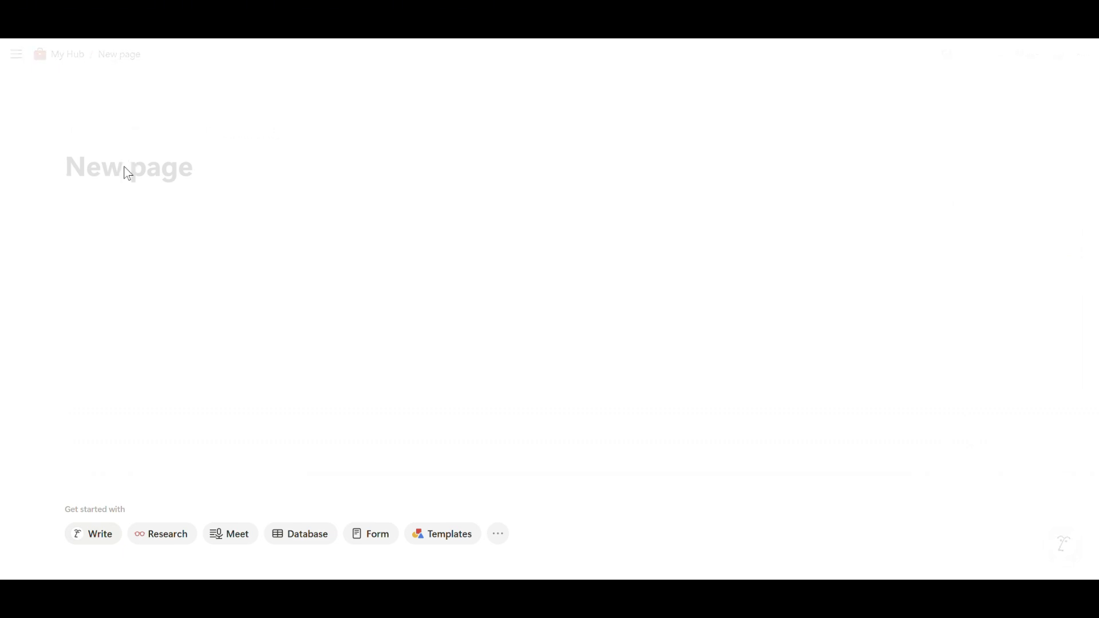
{"action": "type", "text": "Sticky Notes"}
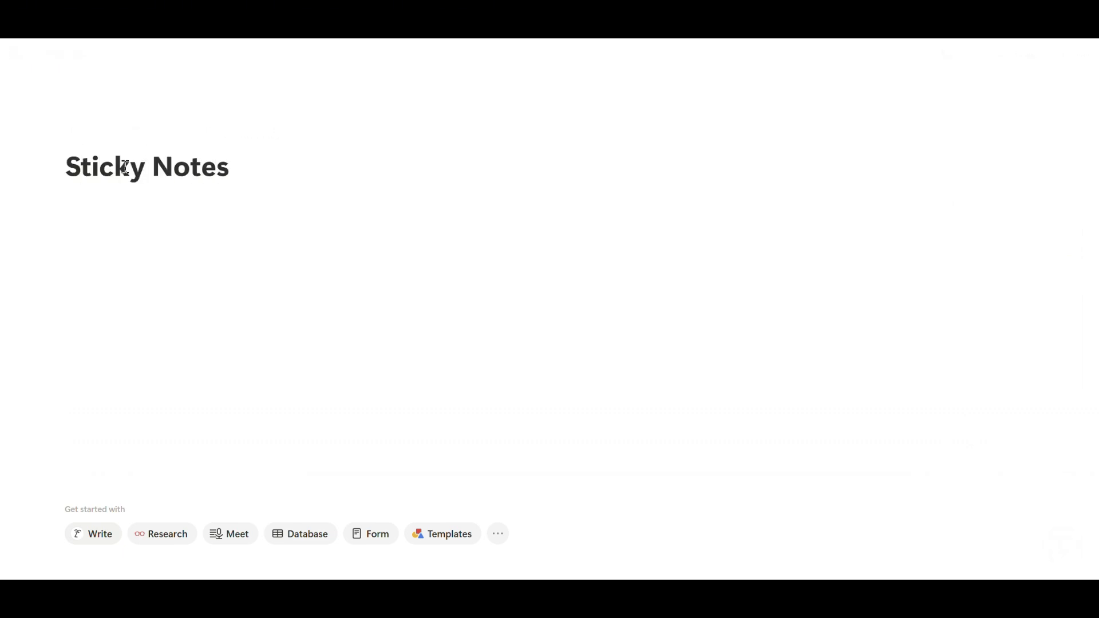
{"action": "left_click", "coordinate": [87, 133]}
{"action": "left_click", "coordinate": [65, 205]}
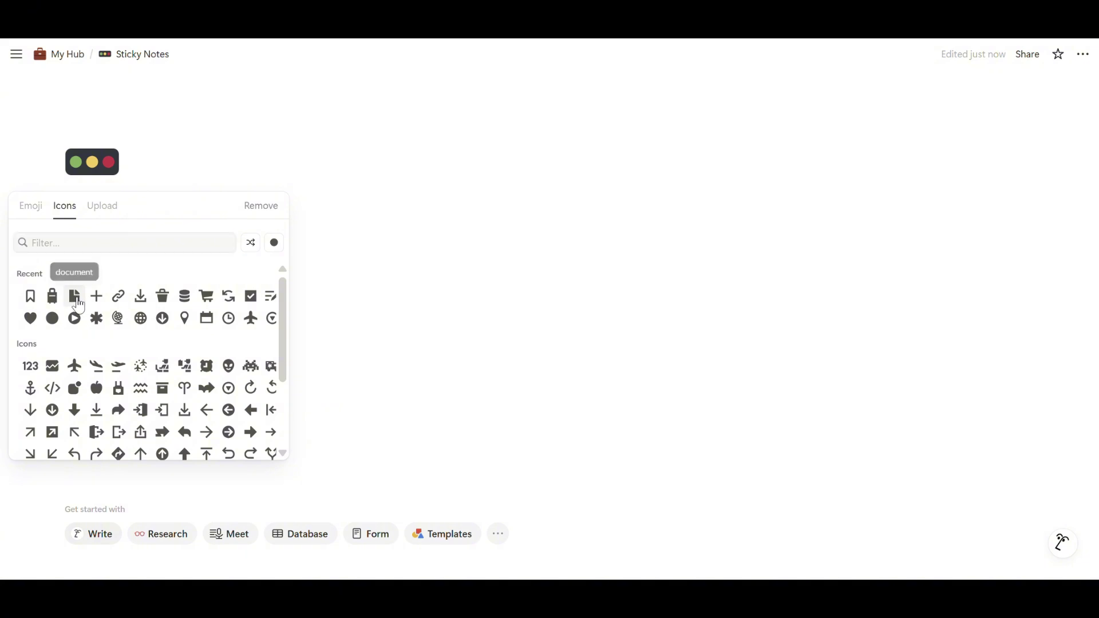
{"action": "left_click", "coordinate": [74, 296]}
Insert a four-column layout under the page title and add a quote block reading "Quick Notes" in the first column.
{"action": "left_click", "coordinate": [156, 288]}
{"action": "type", "text": "/4c"}
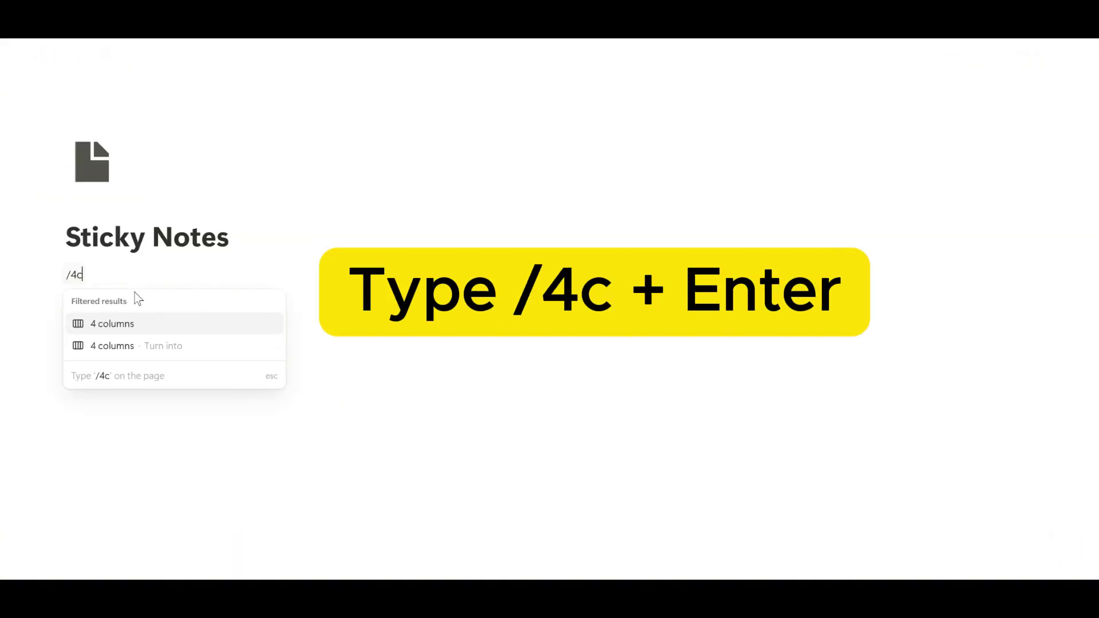
{"action": "key", "text": "Return"}
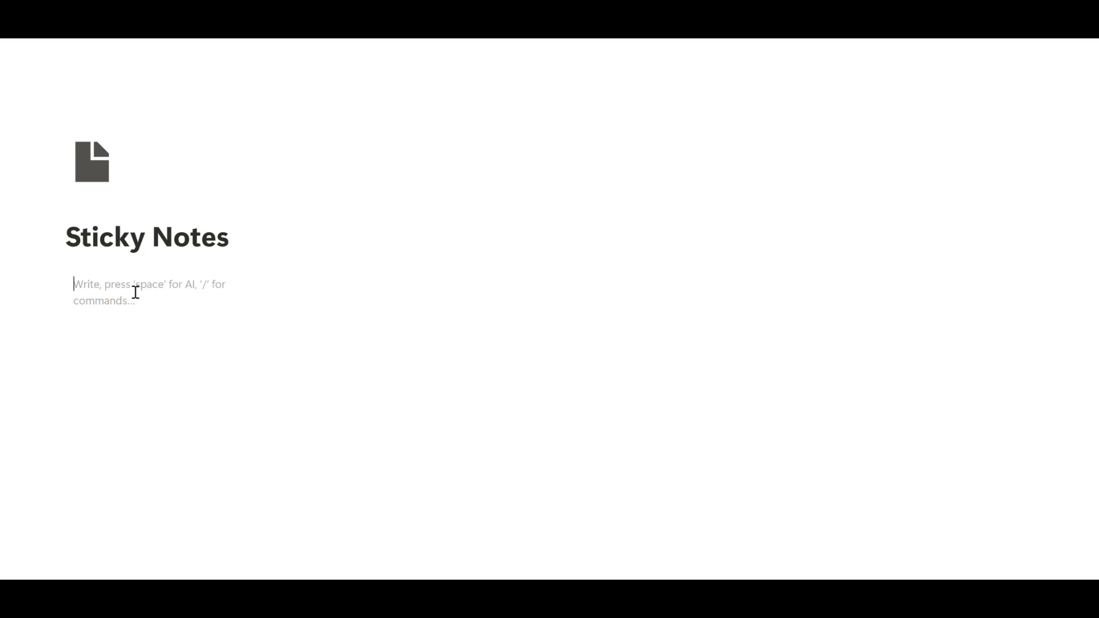
{"action": "type", "text": "/quote"}
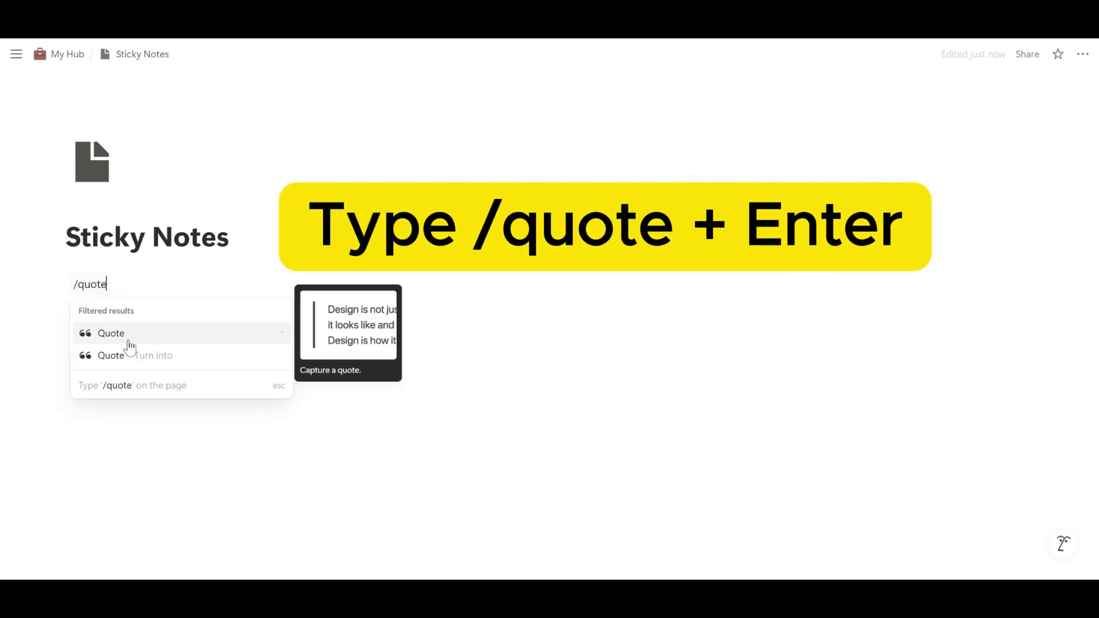
{"action": "key", "text": "Return"}
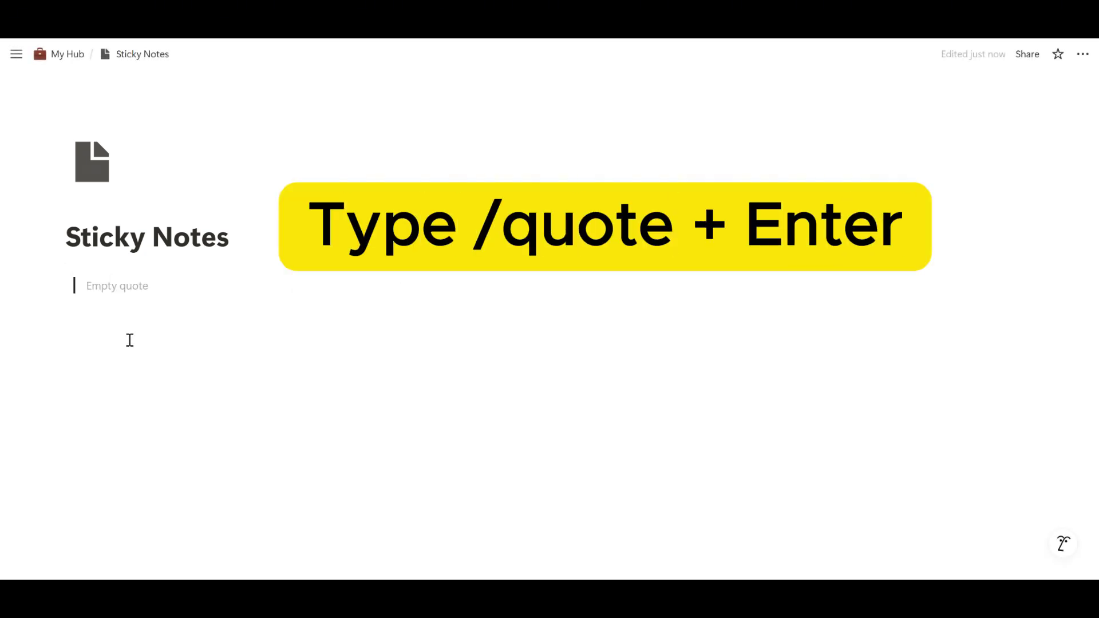
{"action": "type", "text": "Quick Notes"}
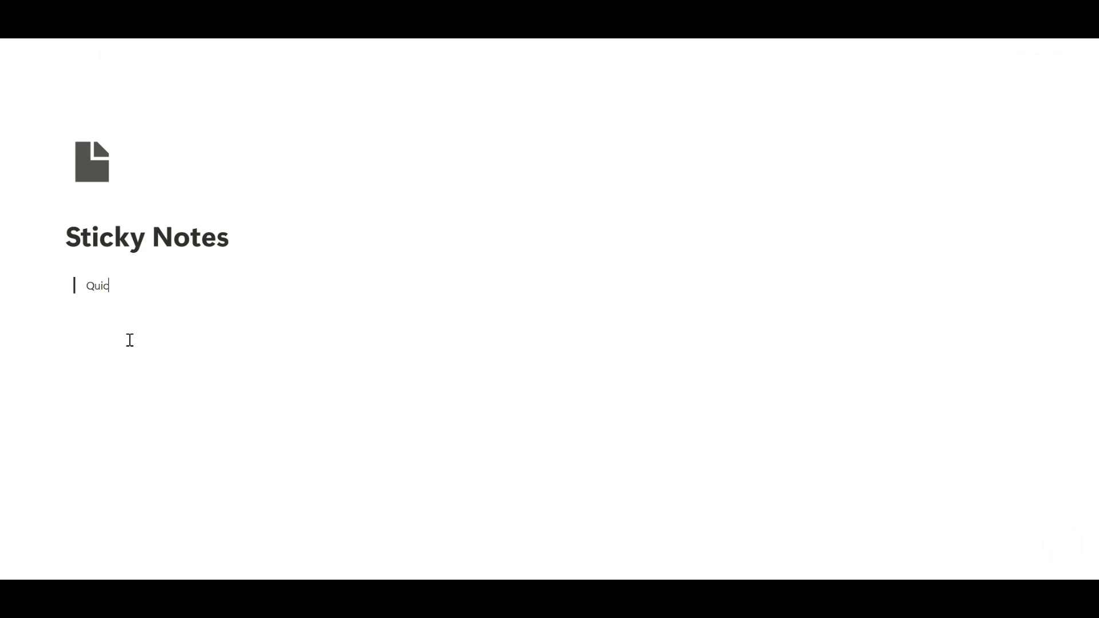
Make the Quick Notes quote text bold and give the block a green background.
{"action": "key", "text": "ctrl+a"}
{"action": "key", "text": "ctrl+b"}
{"action": "left_click", "coordinate": [62, 287]}
{"action": "mouse_move", "coordinate": [108, 218]}
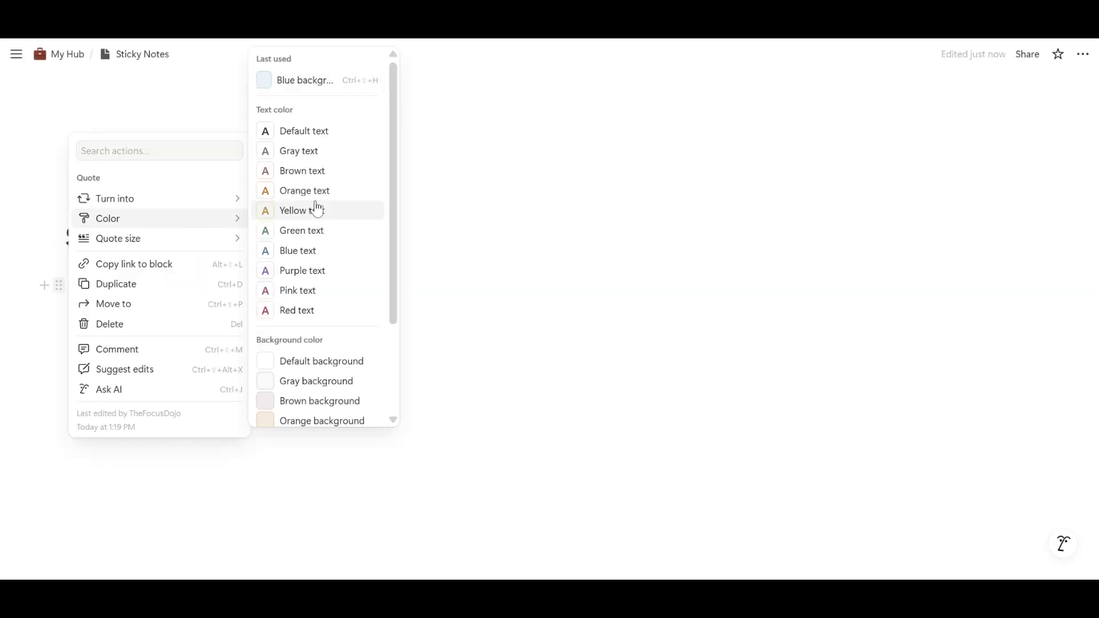
{"action": "scroll", "coordinate": [314, 229], "scroll_direction": "down", "scroll_amount": 3}
{"action": "left_click", "coordinate": [366, 337]}
Add a callout block below the Quick Notes quote and set its background to green.
{"action": "left_click", "coordinate": [149, 319]}
{"action": "type", "text": "/callout"}
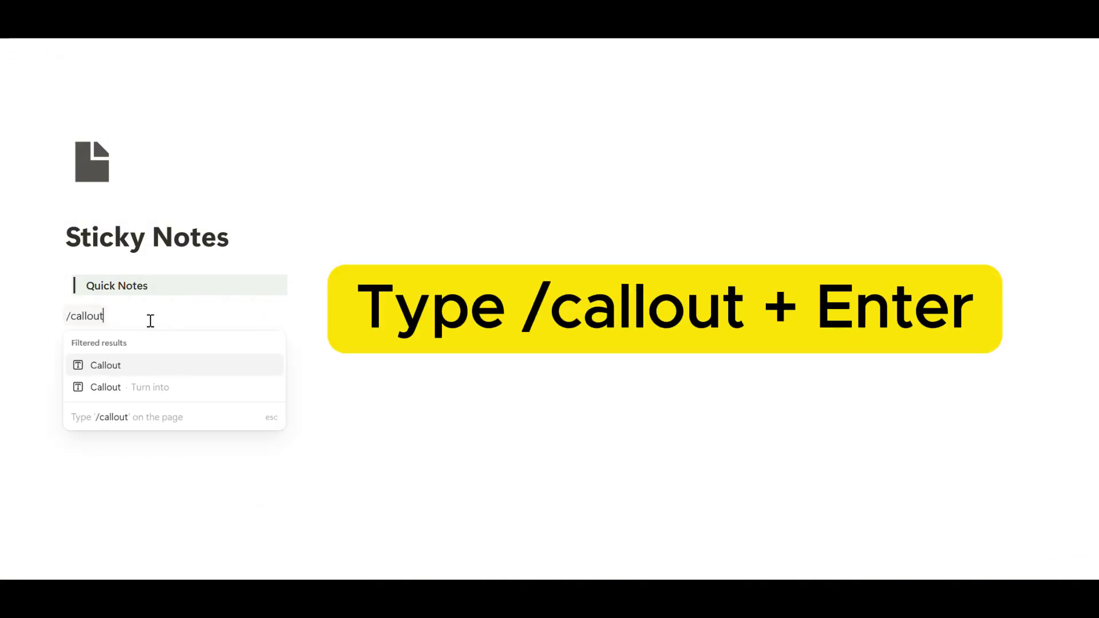
{"action": "key", "text": "Return"}
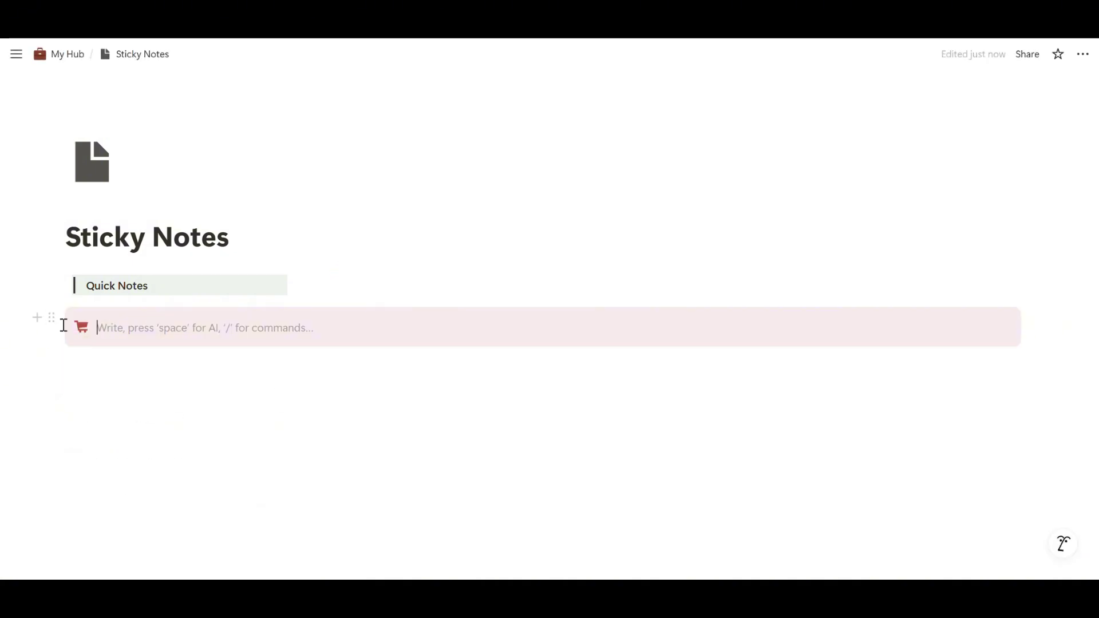
{"action": "left_click", "coordinate": [52, 318]}
{"action": "mouse_move", "coordinate": [204, 253]}
{"action": "scroll", "coordinate": [321, 332], "scroll_direction": "down", "scroll_amount": 3}
{"action": "left_click", "coordinate": [330, 351]}
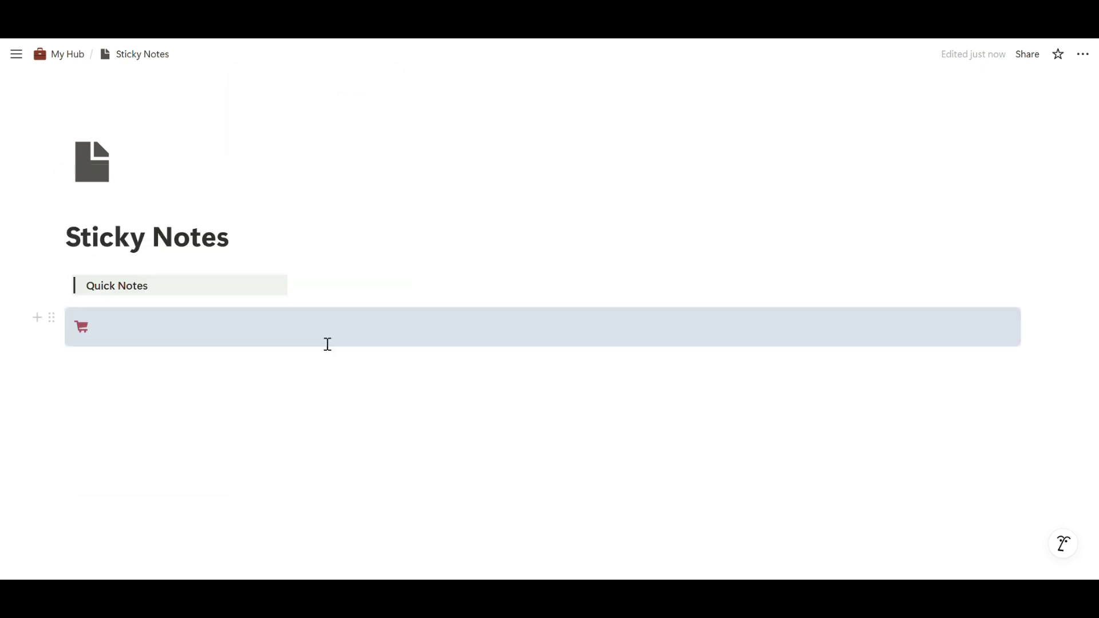
Change the callout's icon to a green pencil-and-lines icon and move the callout into the first column under the Quick Notes quote.
{"action": "left_click", "coordinate": [83, 328]}
{"action": "left_click", "coordinate": [274, 98]}
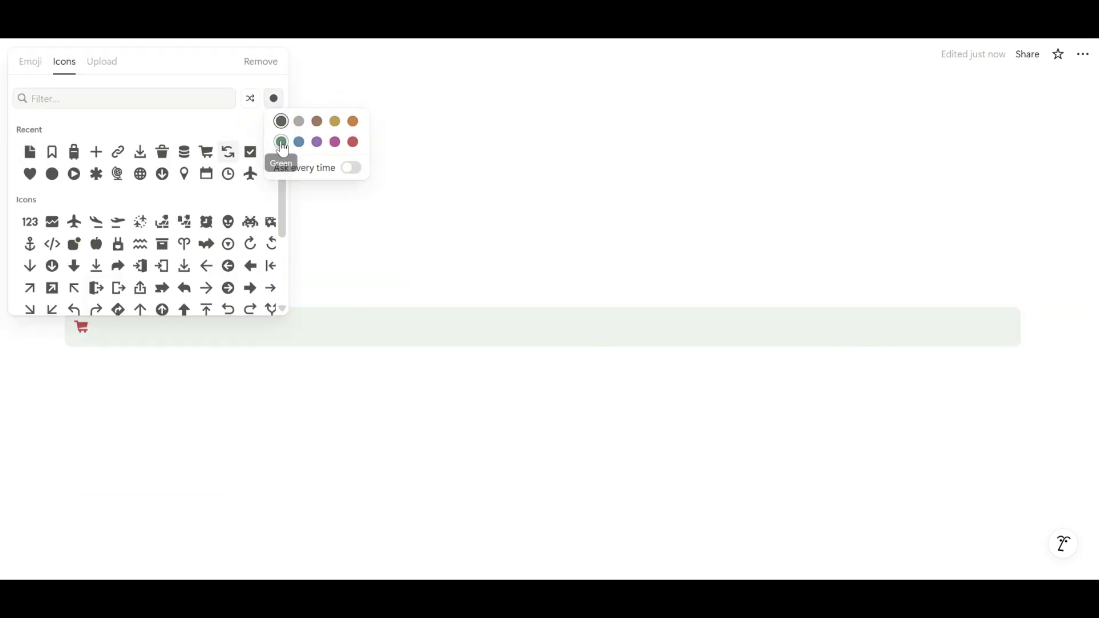
{"action": "left_click", "coordinate": [280, 140]}
{"action": "left_click", "coordinate": [270, 151]}
{"action": "left_click_drag", "start_coordinate": [54, 326], "coordinate": [68, 294]}
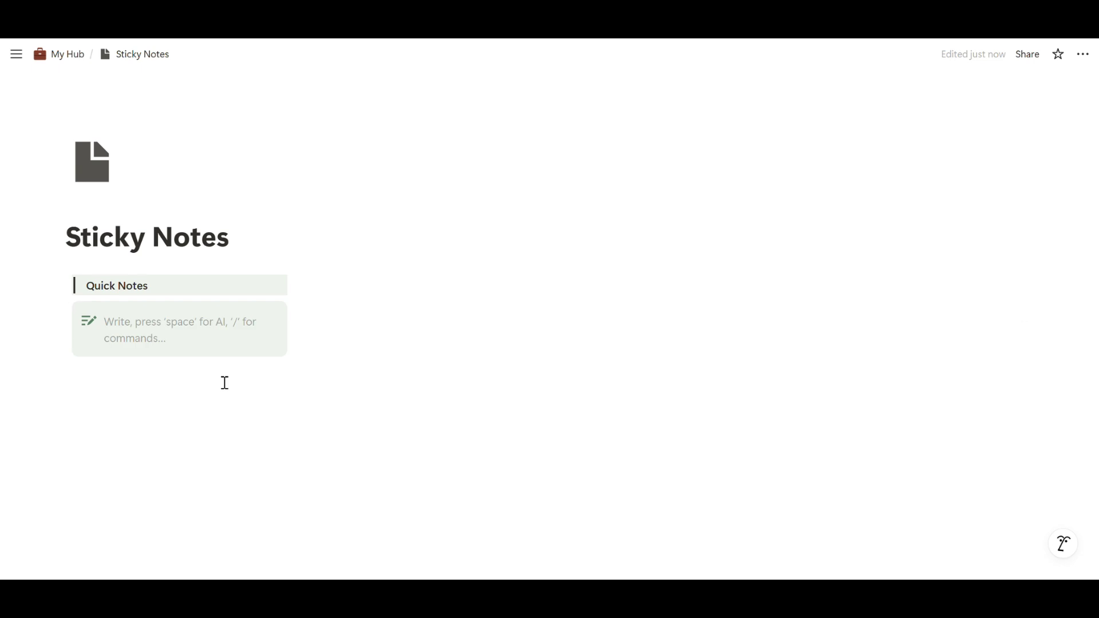
{"action": "type", "text": "@Today"}
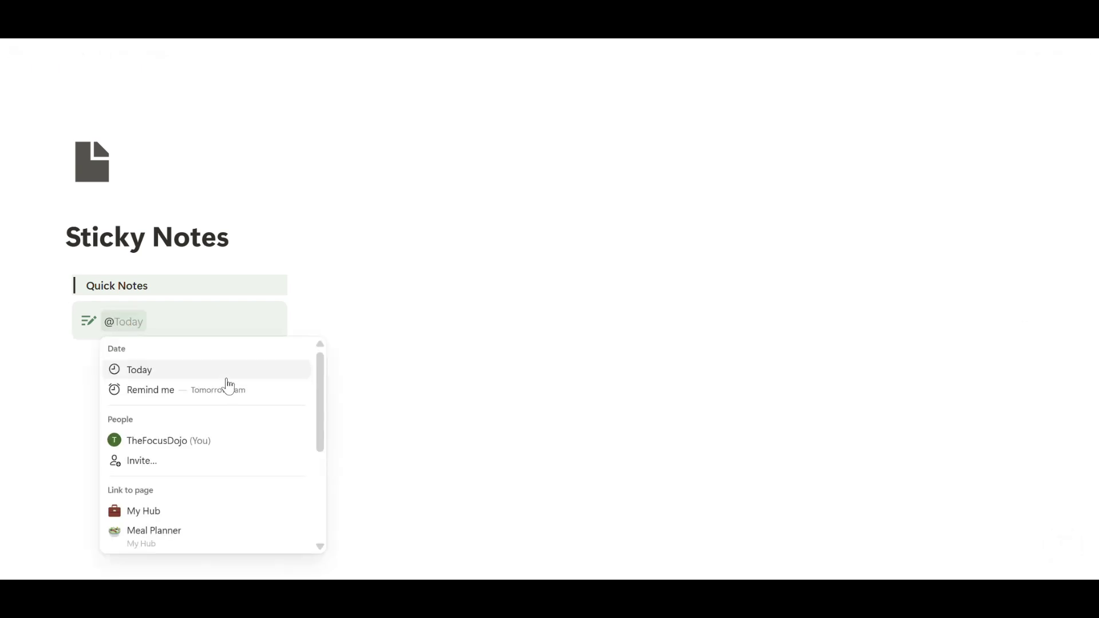
{"action": "left_click", "coordinate": [237, 369]}
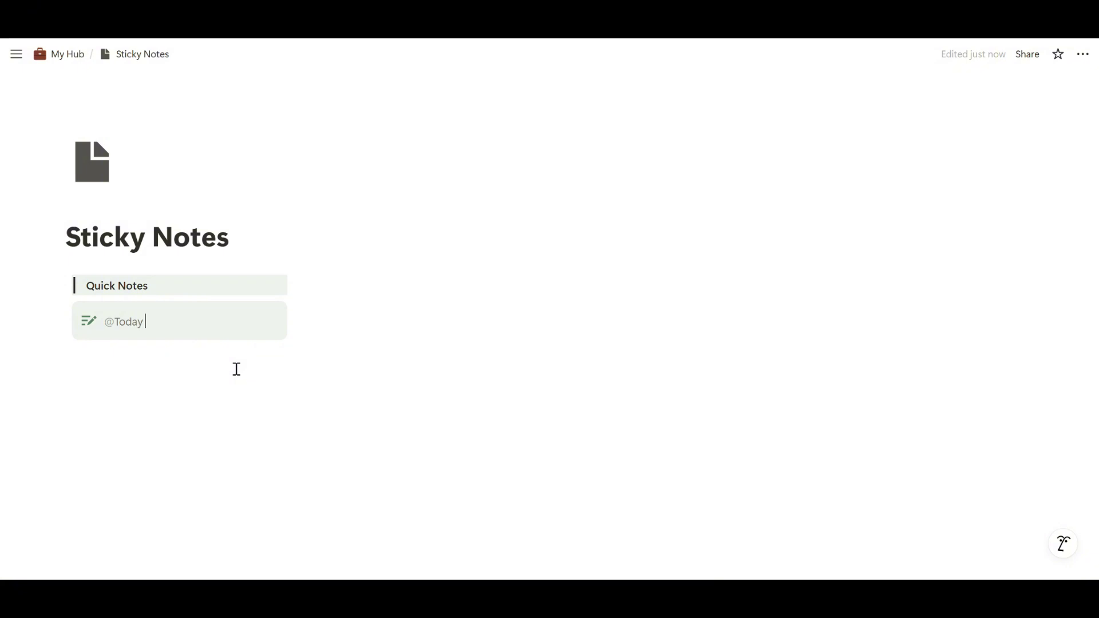
{"action": "key", "text": "Return"}
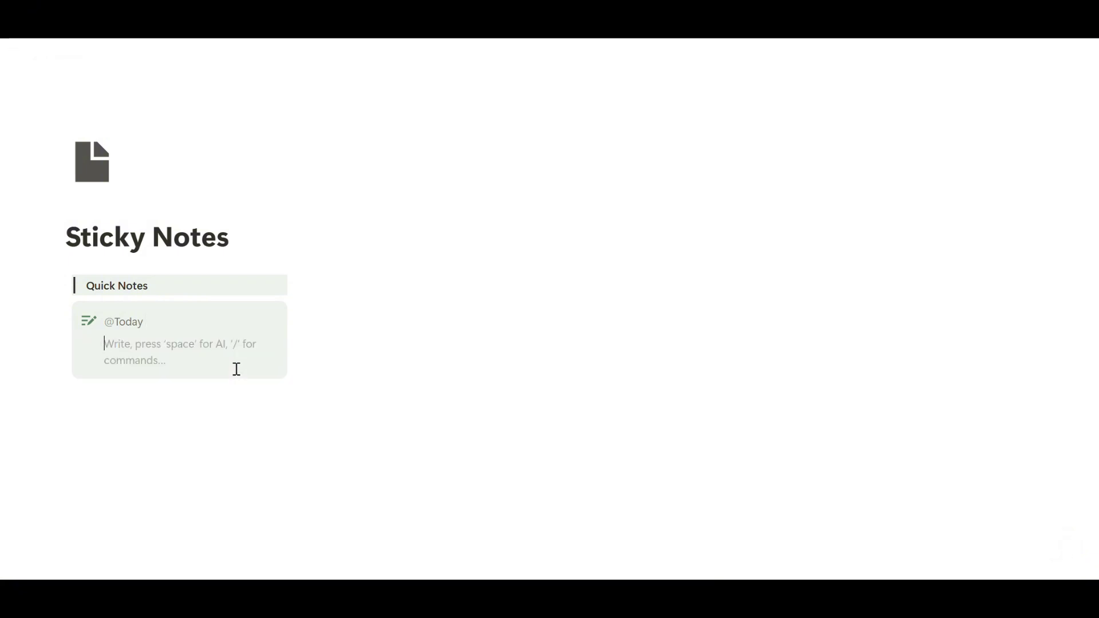
{"action": "type", "text": "---"}
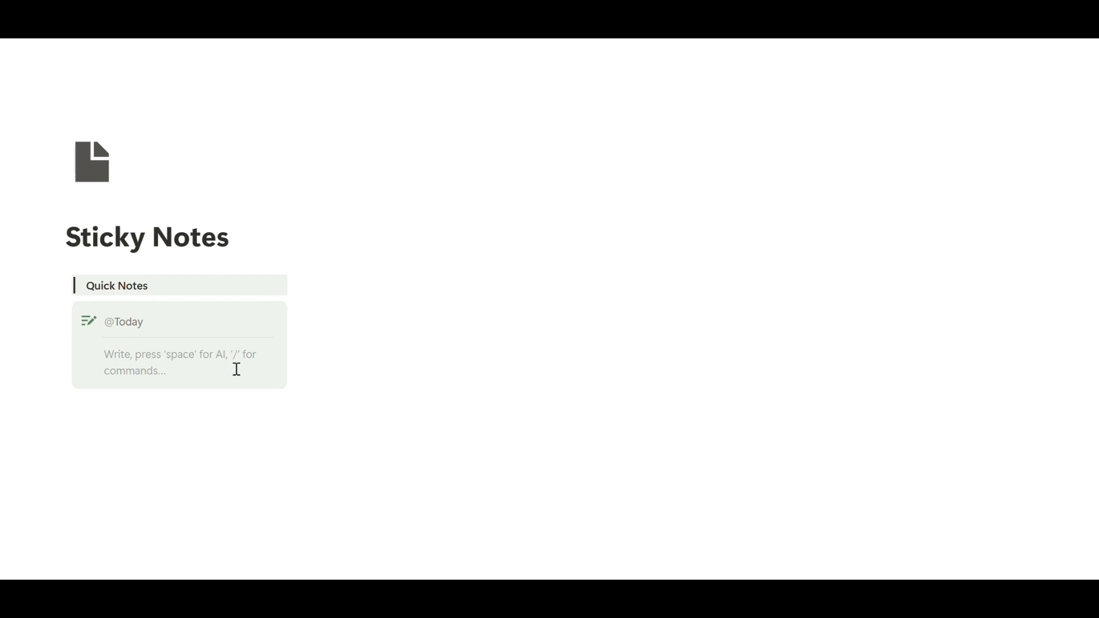
Insert a button named "New Note" under the callout's divider and give it a green plus icon.
{"action": "type", "text": "/button"}
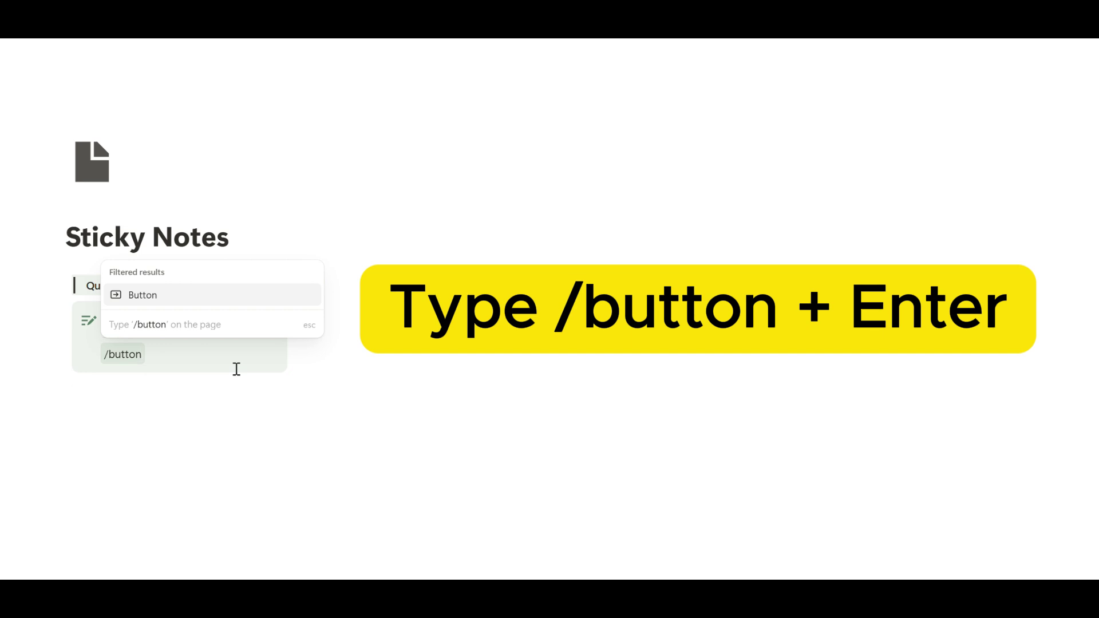
{"action": "key", "text": "Return"}
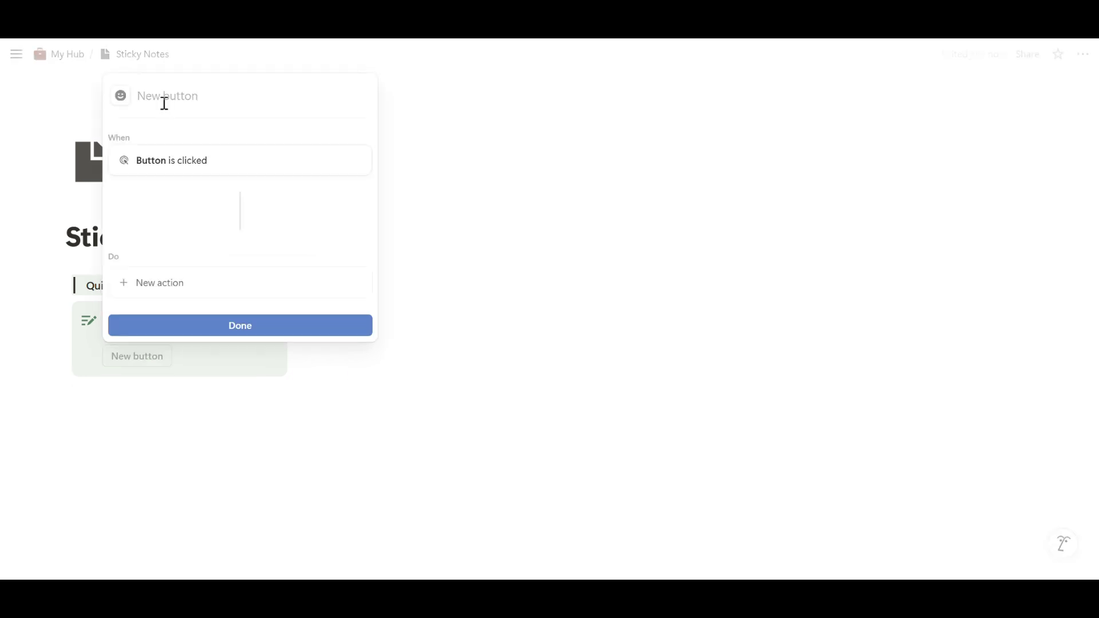
{"action": "type", "text": "New Note"}
{"action": "left_click", "coordinate": [121, 97]}
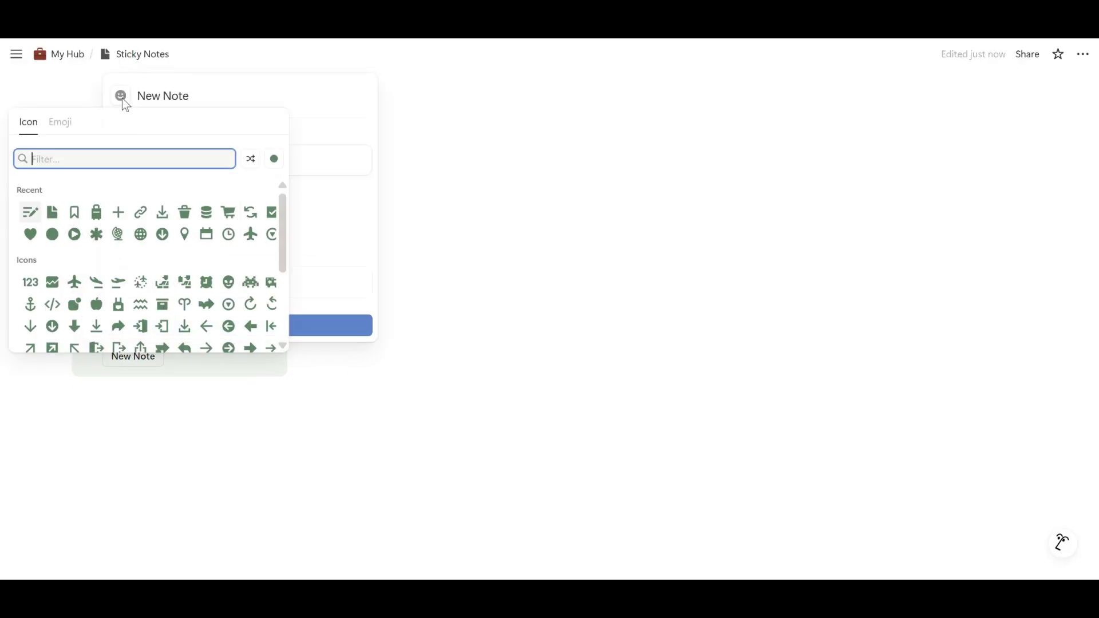
{"action": "left_click", "coordinate": [119, 212]}
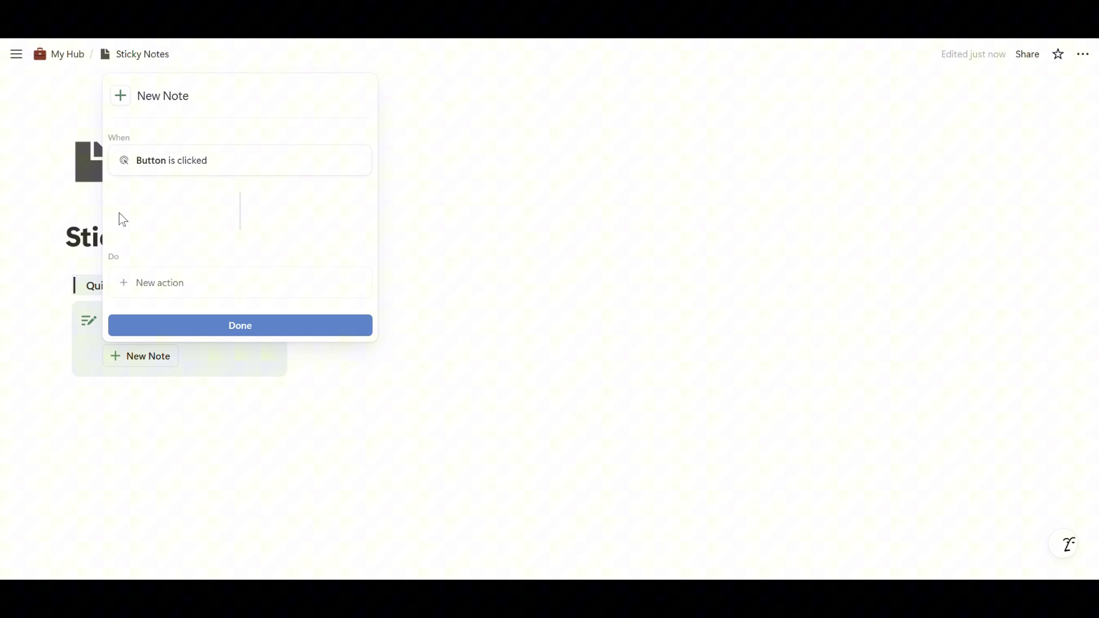
Set the New Note button to insert an empty bulleted list item below itself, and finish its setup.
{"action": "left_click", "coordinate": [218, 289]}
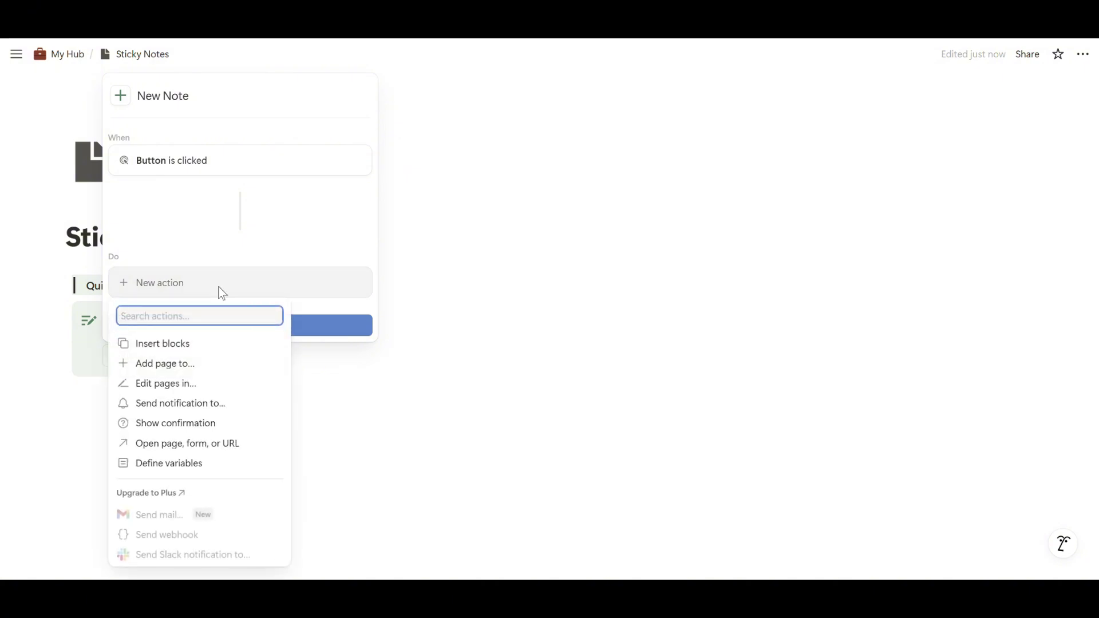
{"action": "left_click", "coordinate": [236, 347]}
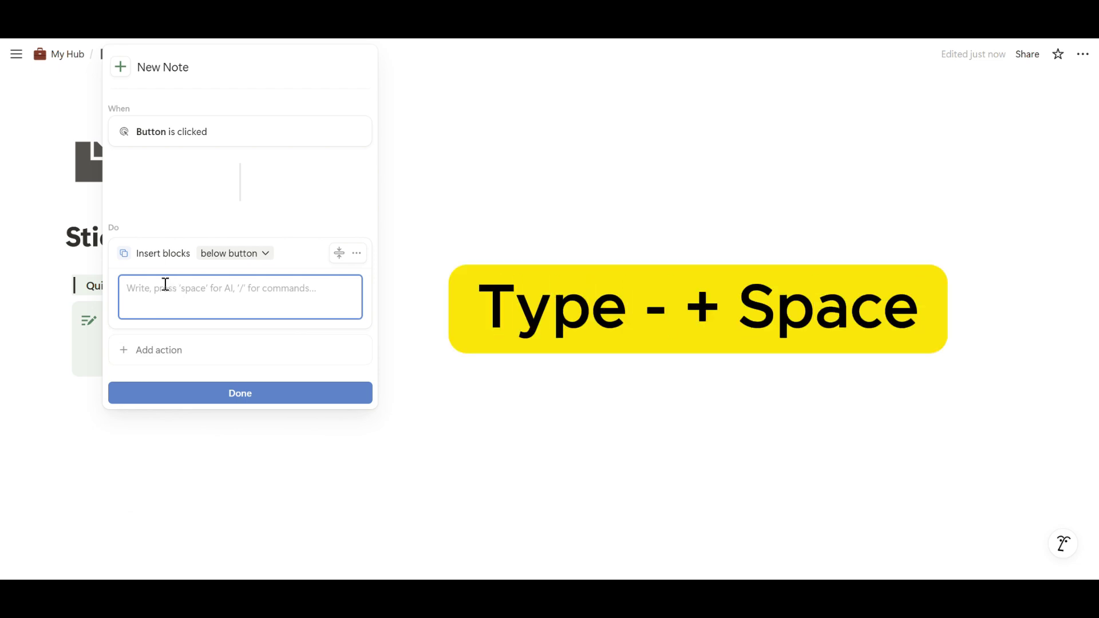
{"action": "type", "text": "-"}
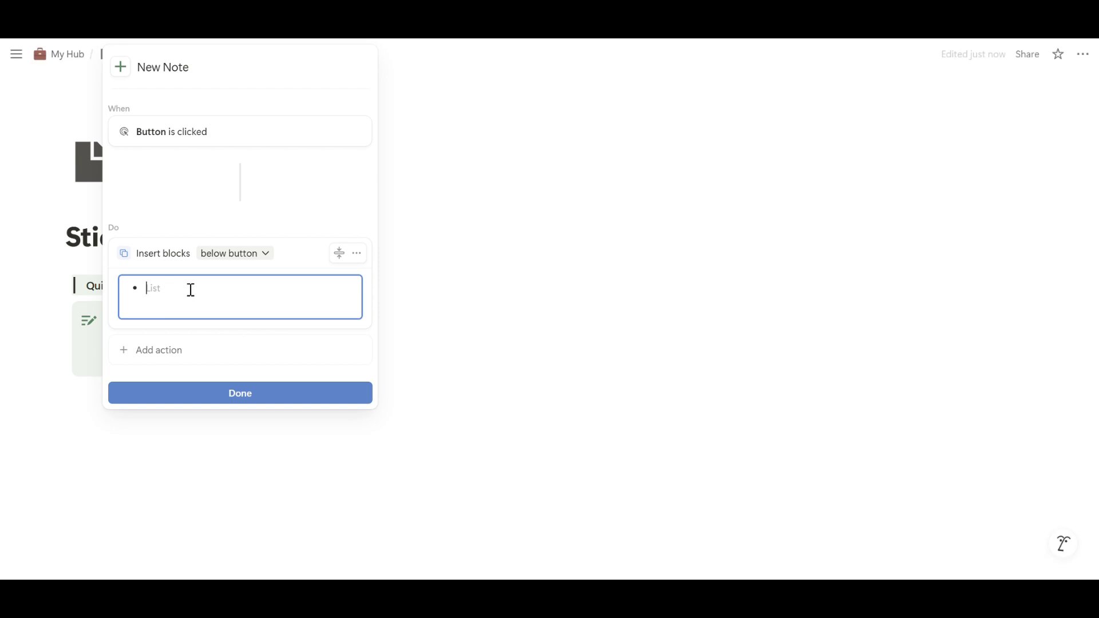
{"action": "left_click", "coordinate": [240, 395]}
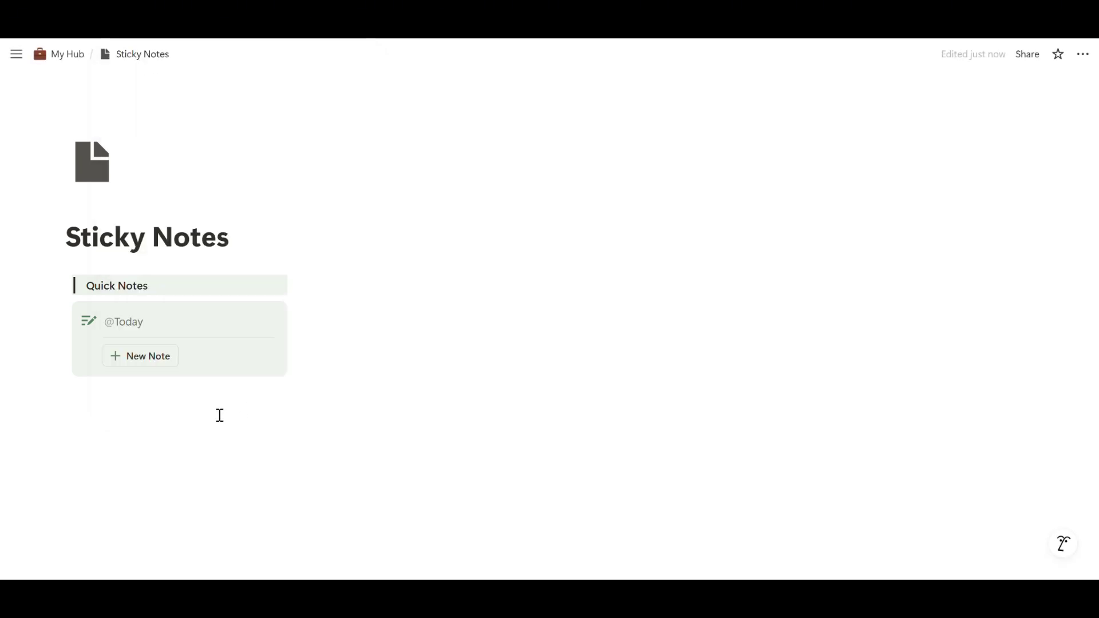
Test the New Note button by adding a sample bullet beginning "Help out at ga".
{"action": "left_click", "coordinate": [144, 364]}
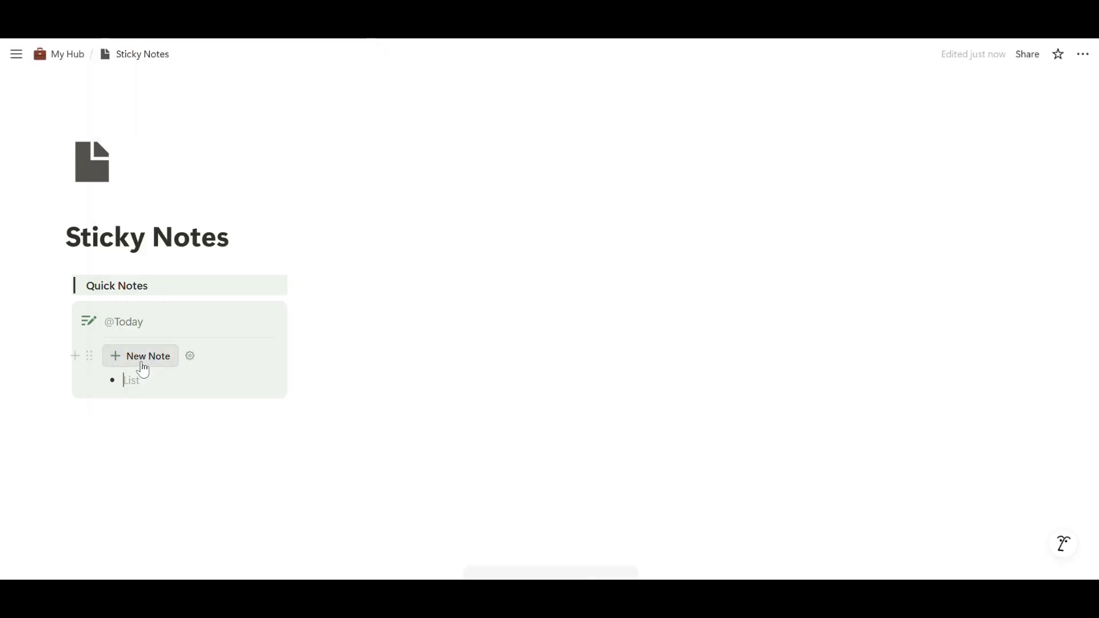
{"action": "type", "text": "Help out at ga"}
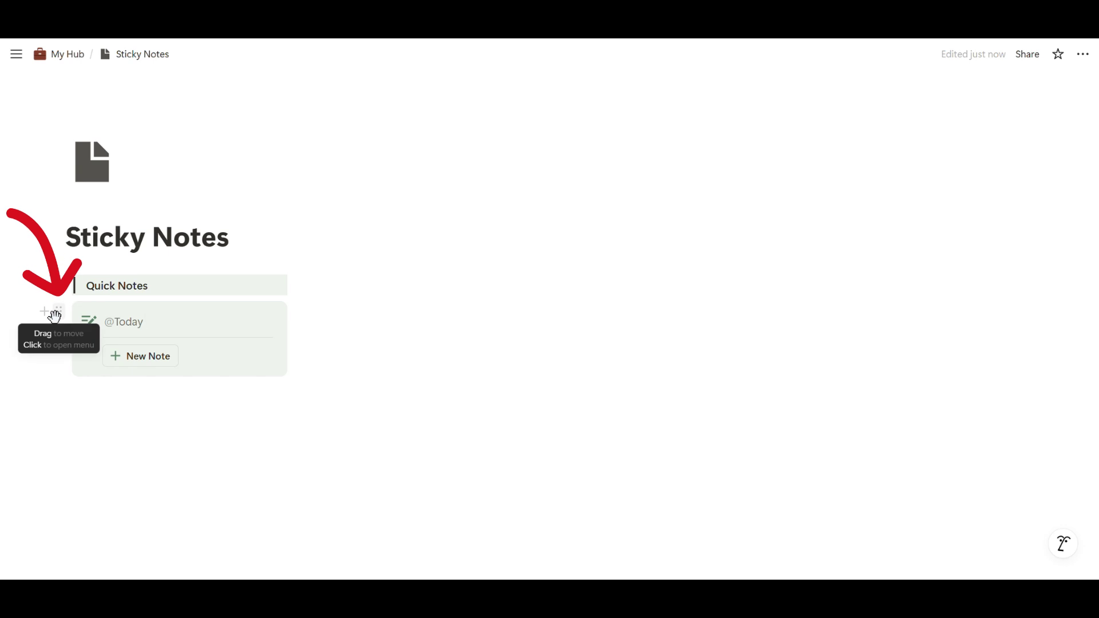
Copy the green callout and create a button below it named "Add Quick Notes" with a plus icon.
{"action": "left_click", "coordinate": [57, 313]}
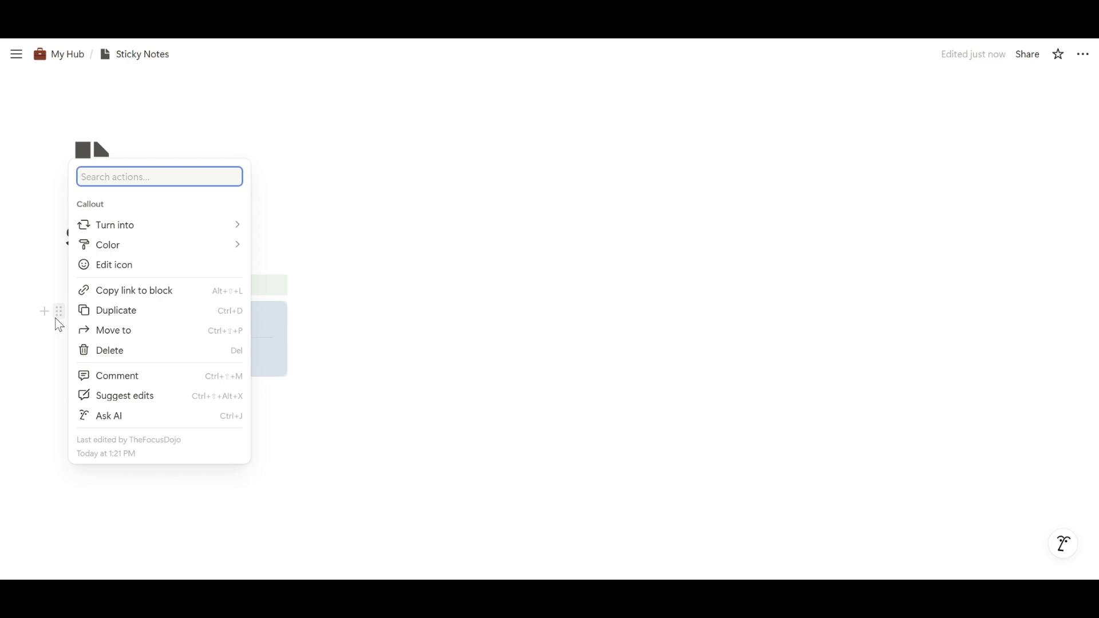
{"action": "key", "text": "ctrl+c"}
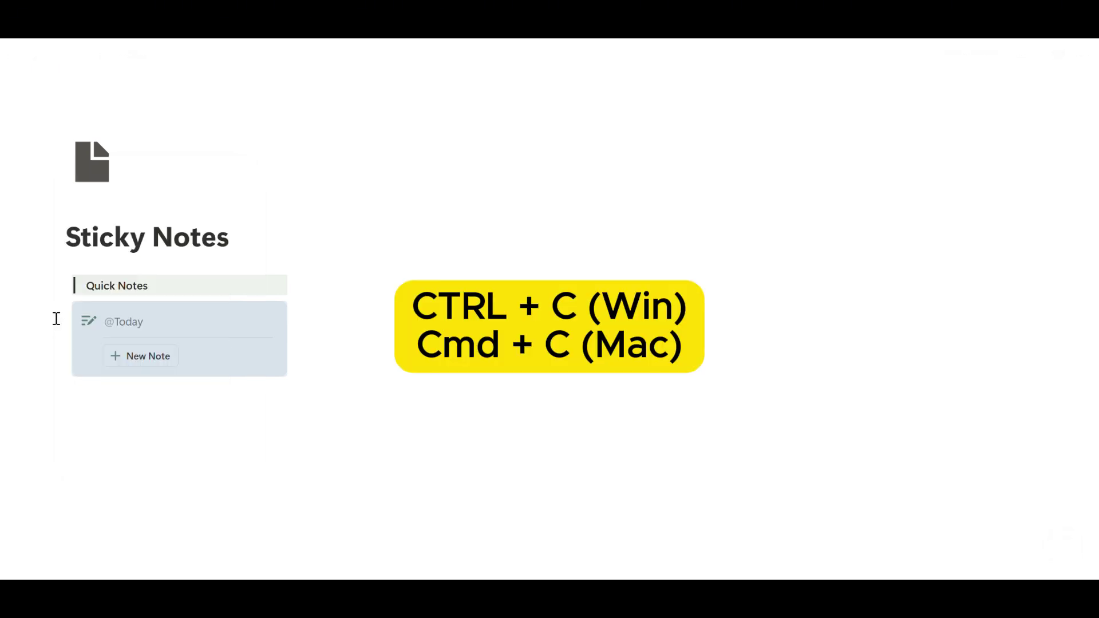
{"action": "left_click", "coordinate": [92, 400]}
{"action": "type", "text": "/"}
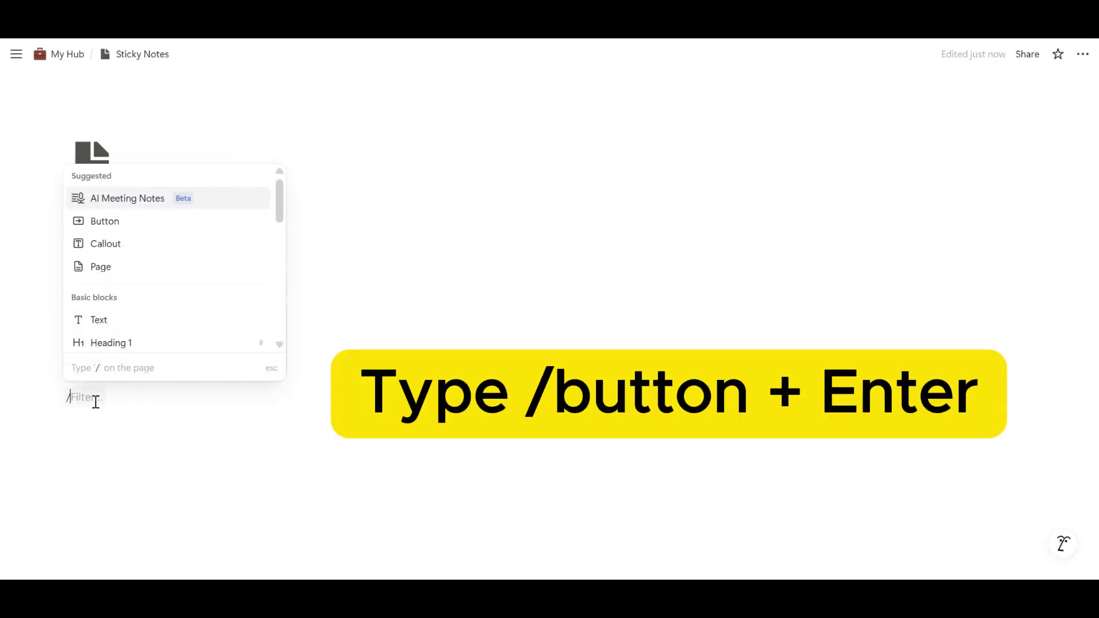
{"action": "type", "text": "button"}
{"action": "key", "text": "Return"}
{"action": "type", "text": "Add Quick Notes"}
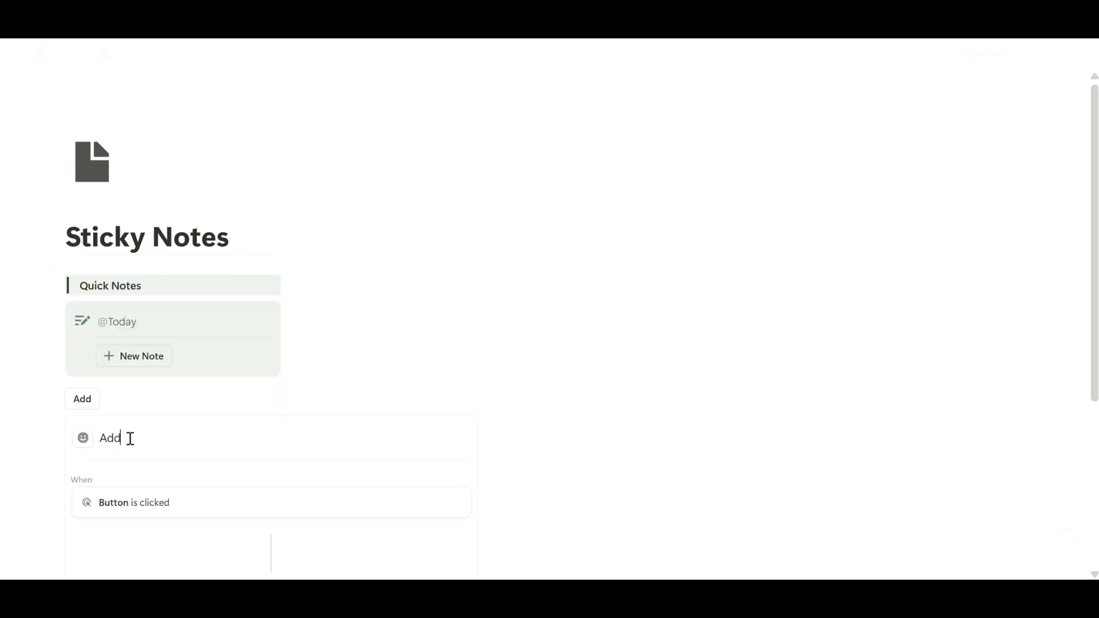
{"action": "left_click", "coordinate": [84, 452]}
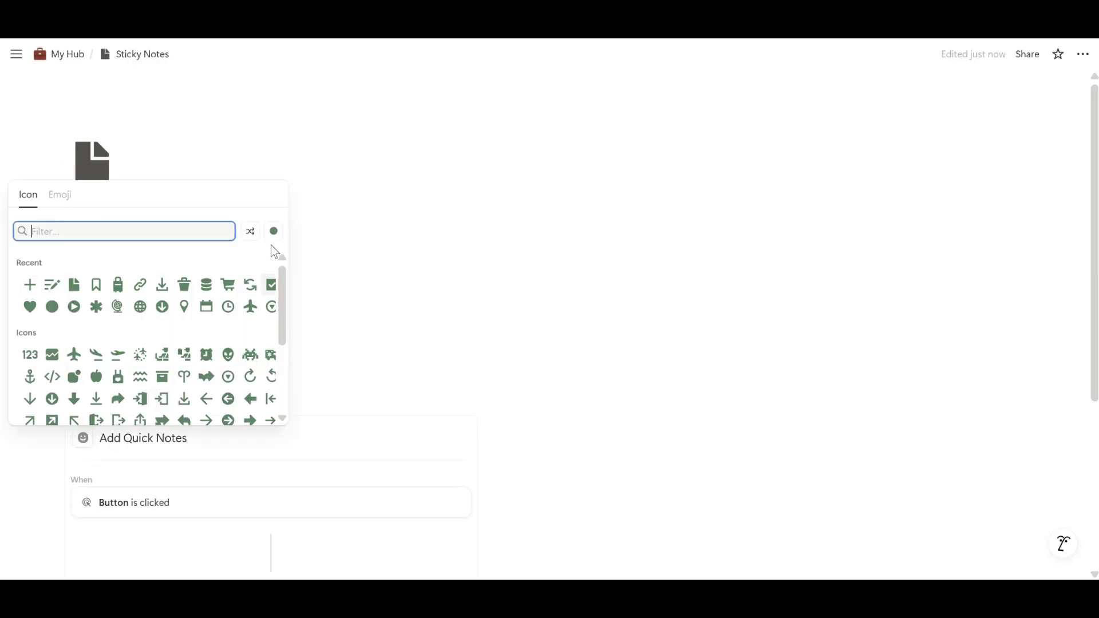
{"action": "left_click", "coordinate": [29, 285]}
Set the Add Quick Notes button to insert the copied callout below itself, and move the button directly under the Quick Notes heading.
{"action": "scroll", "coordinate": [273, 483], "scroll_direction": "down", "scroll_amount": 1}
{"action": "scroll", "coordinate": [273, 483], "scroll_direction": "down", "scroll_amount": 2}
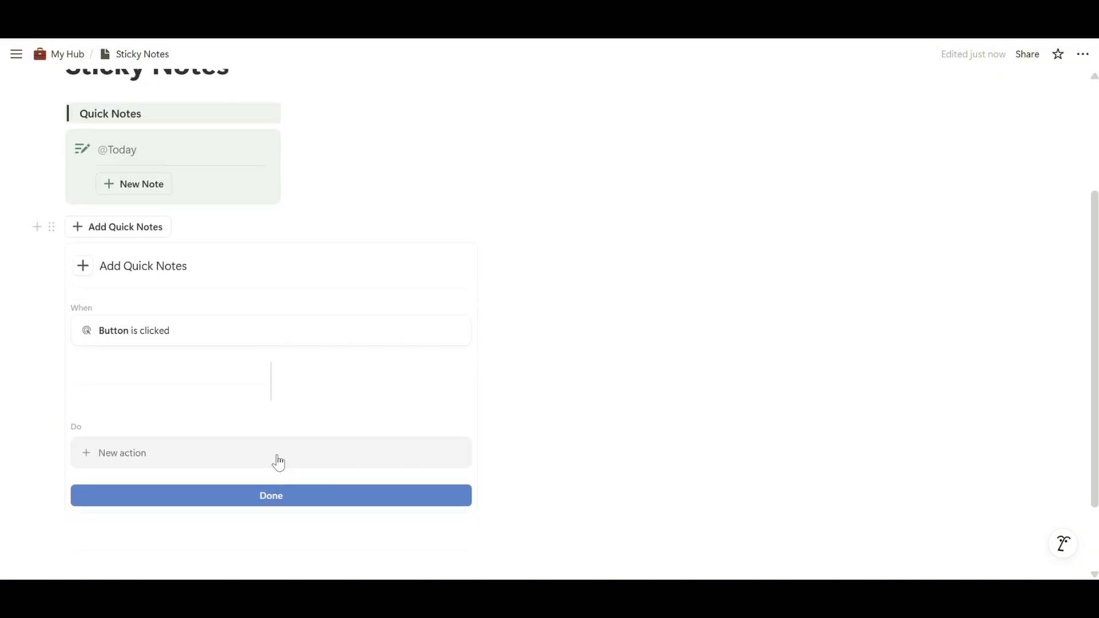
{"action": "left_click", "coordinate": [228, 463]}
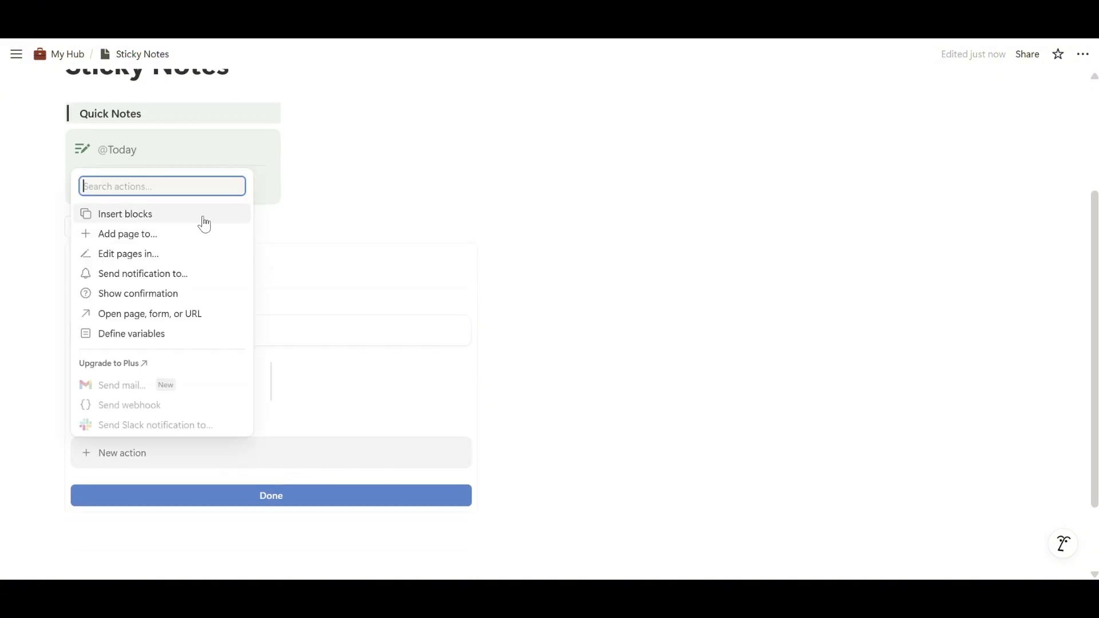
{"action": "left_click", "coordinate": [204, 214]}
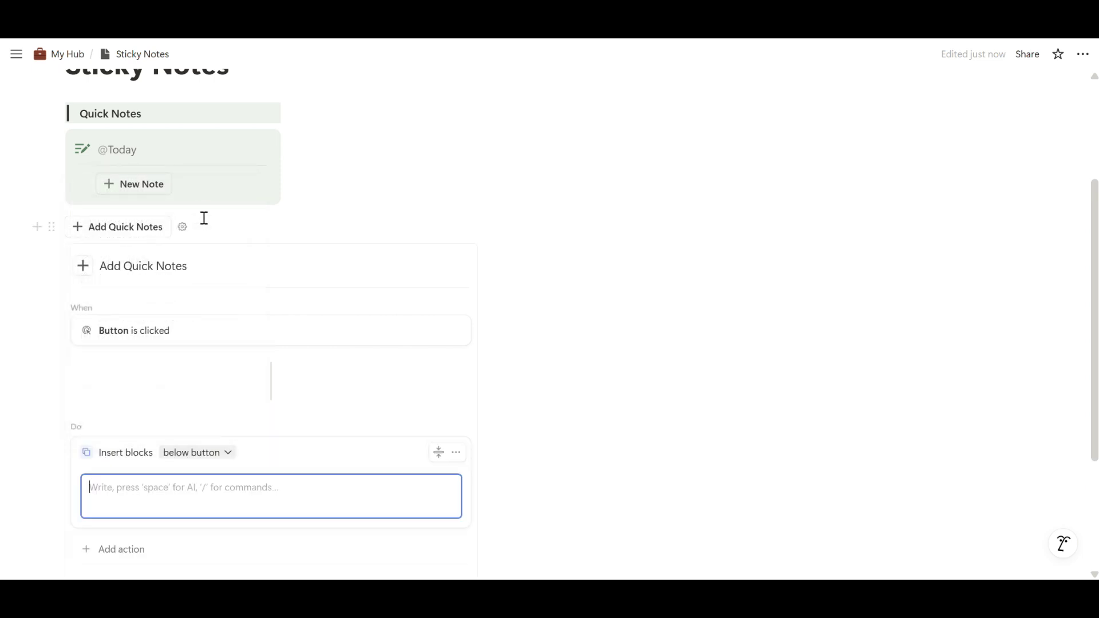
{"action": "scroll", "coordinate": [220, 377], "scroll_direction": "down", "scroll_amount": 1}
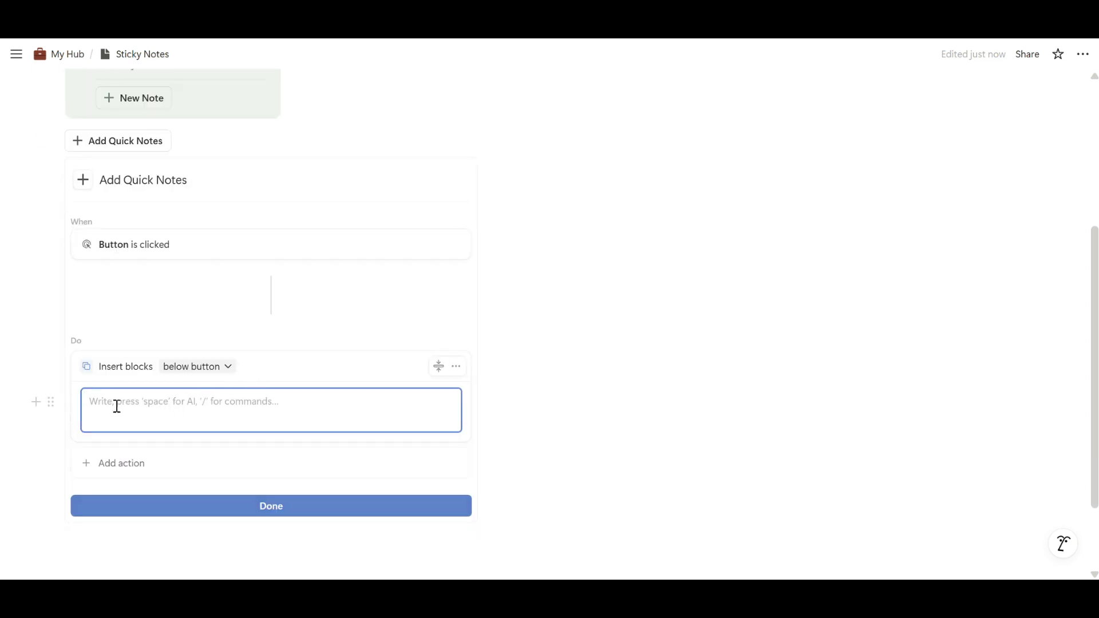
{"action": "key", "text": "ctrl+v"}
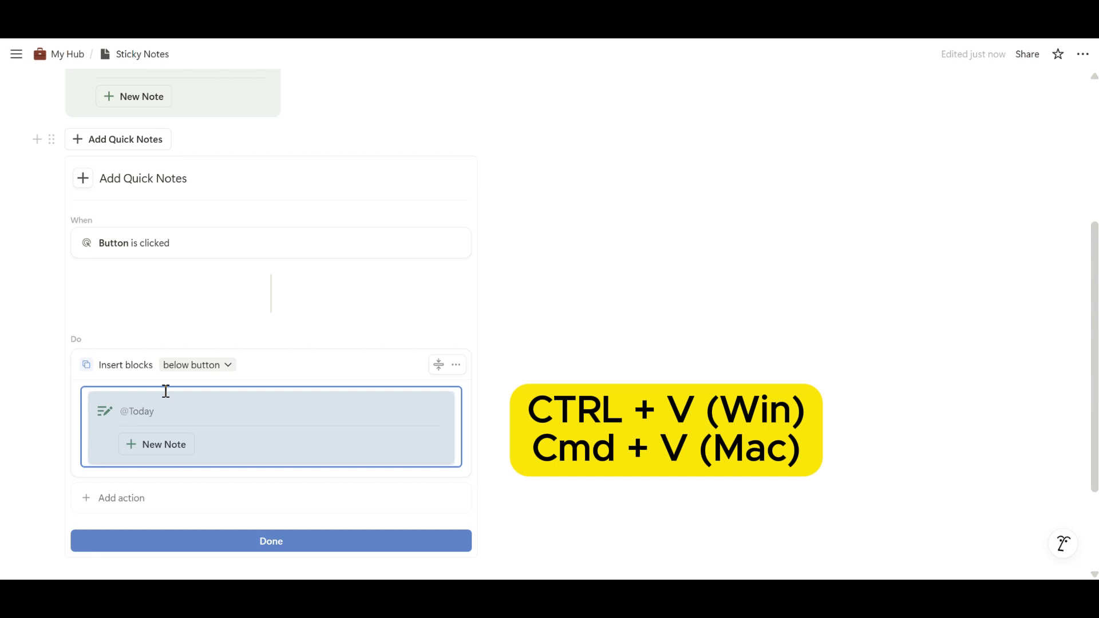
{"action": "scroll", "coordinate": [265, 400], "scroll_direction": "down", "scroll_amount": 1}
{"action": "left_click", "coordinate": [285, 460]}
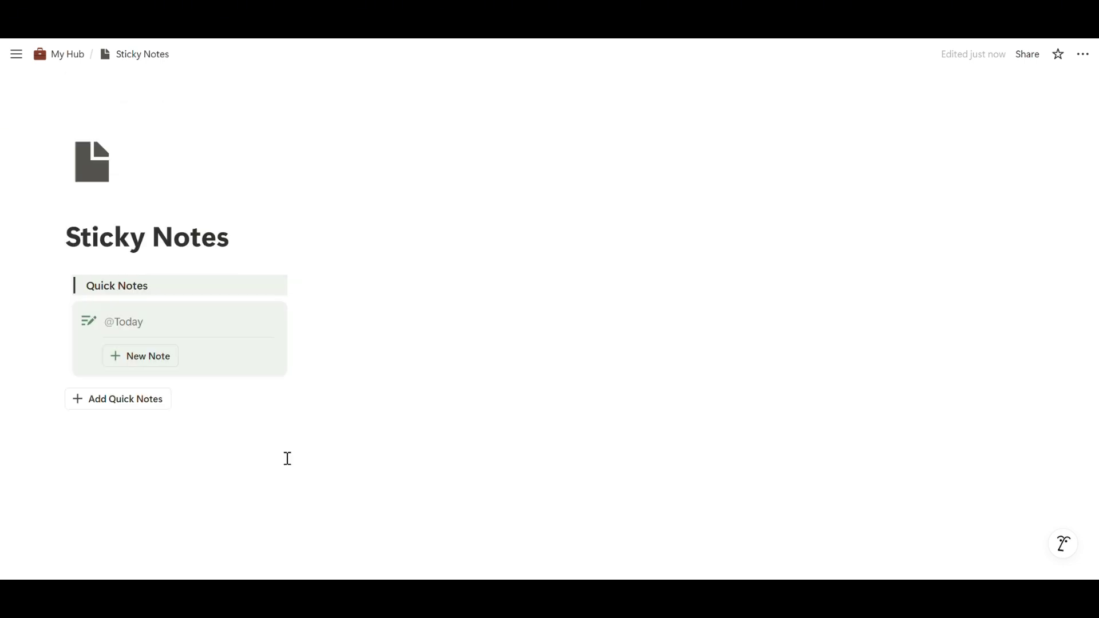
{"action": "left_click_drag", "start_coordinate": [38, 399], "coordinate": [53, 298]}
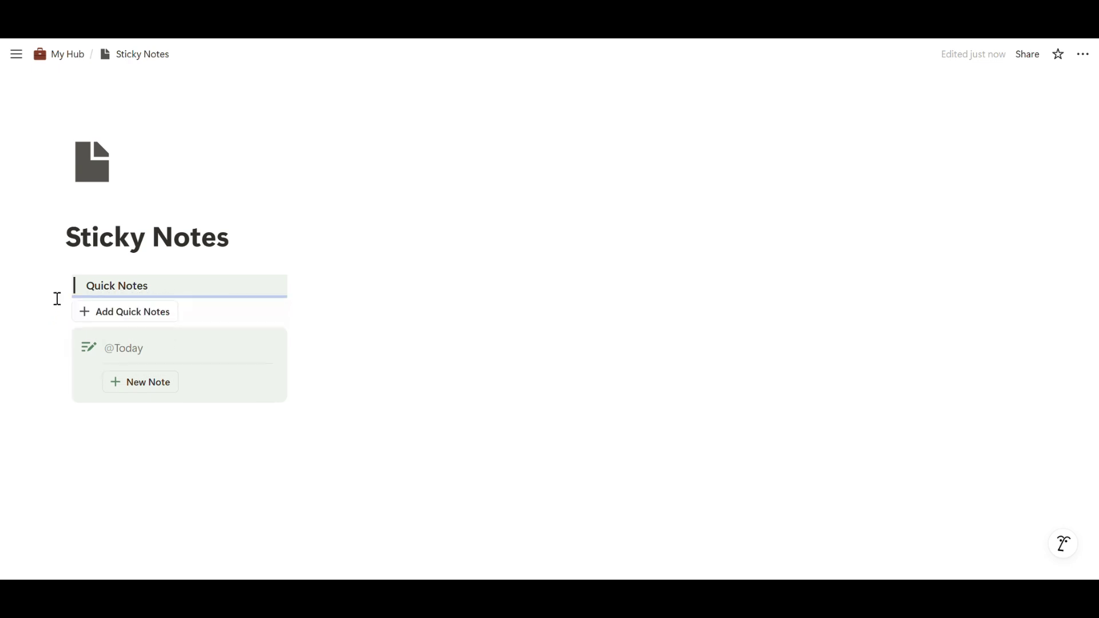
{"action": "left_click", "coordinate": [165, 461]}
Test the Add Quick Notes button and undo the callout it adds.
{"action": "left_click", "coordinate": [161, 320]}
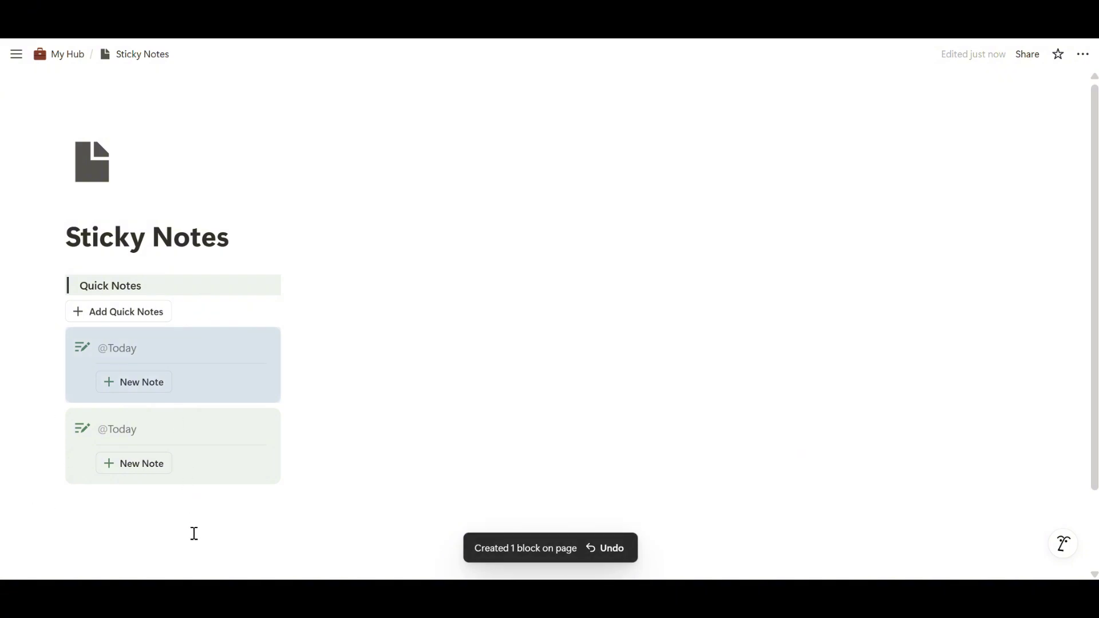
{"action": "left_click", "coordinate": [194, 533]}
{"action": "key", "text": "ctrl+z"}
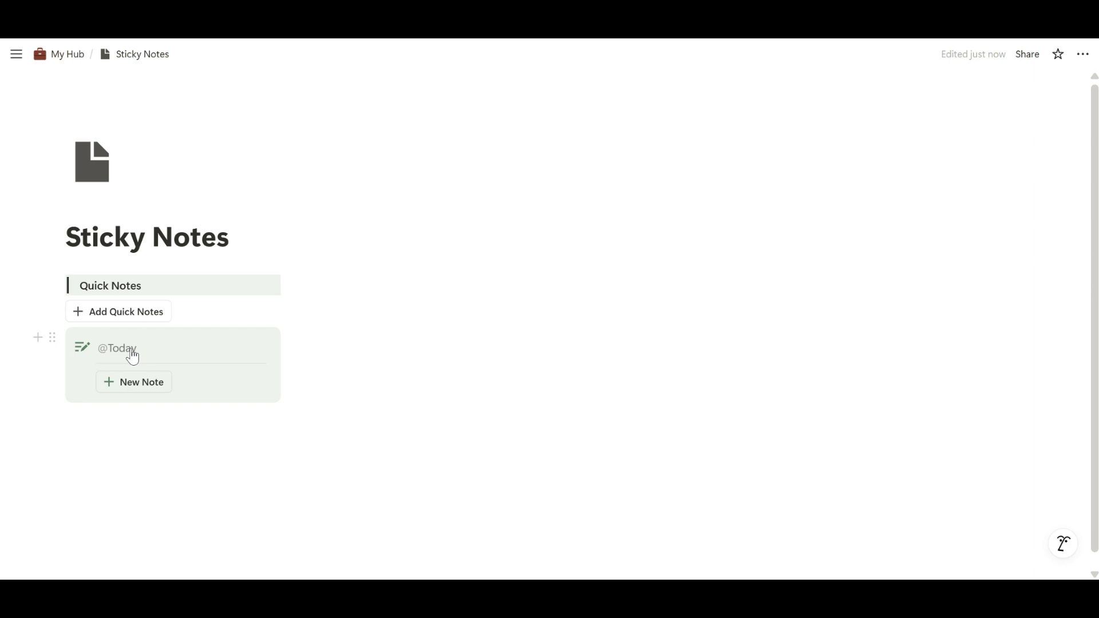
{"action": "mouse_move", "coordinate": [133, 357]}
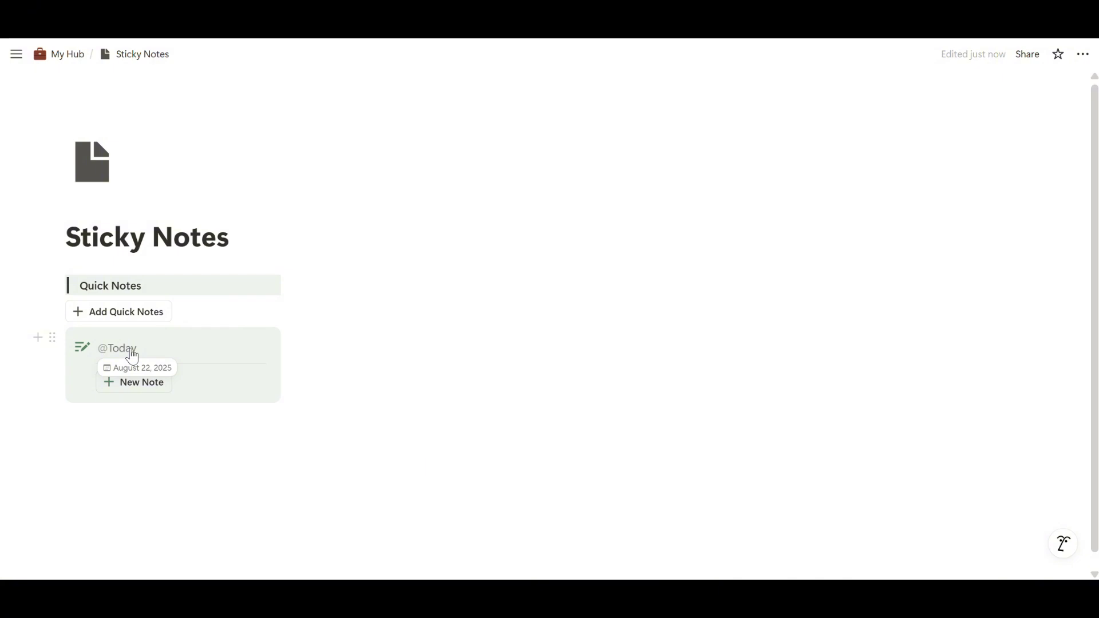
{"action": "left_click", "coordinate": [133, 357]}
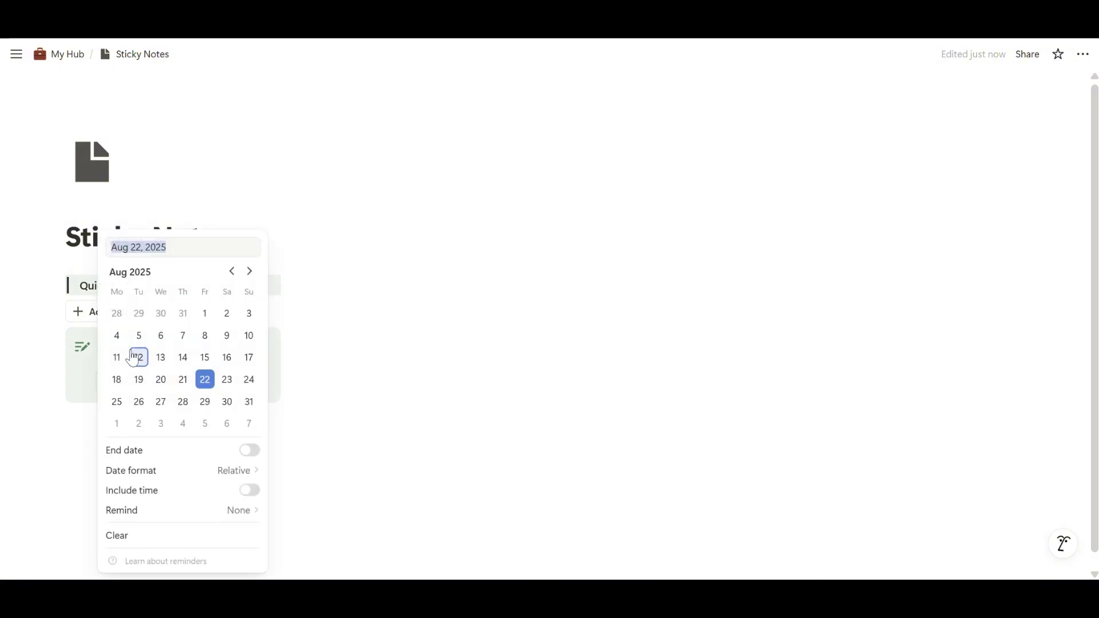
{"action": "left_click", "coordinate": [225, 480]}
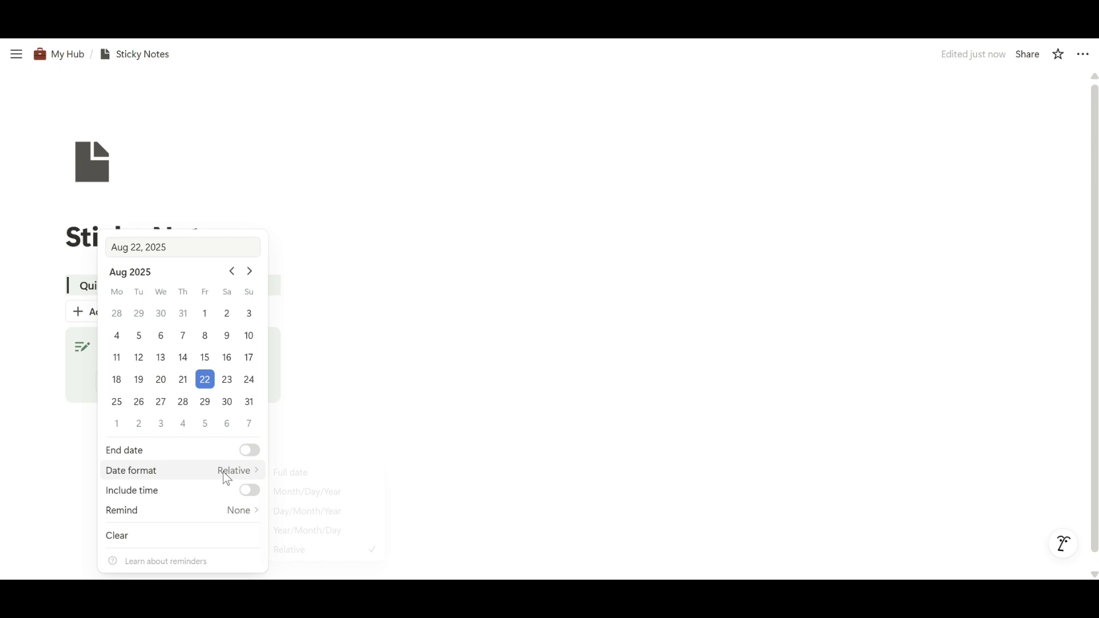
{"action": "left_click", "coordinate": [341, 475]}
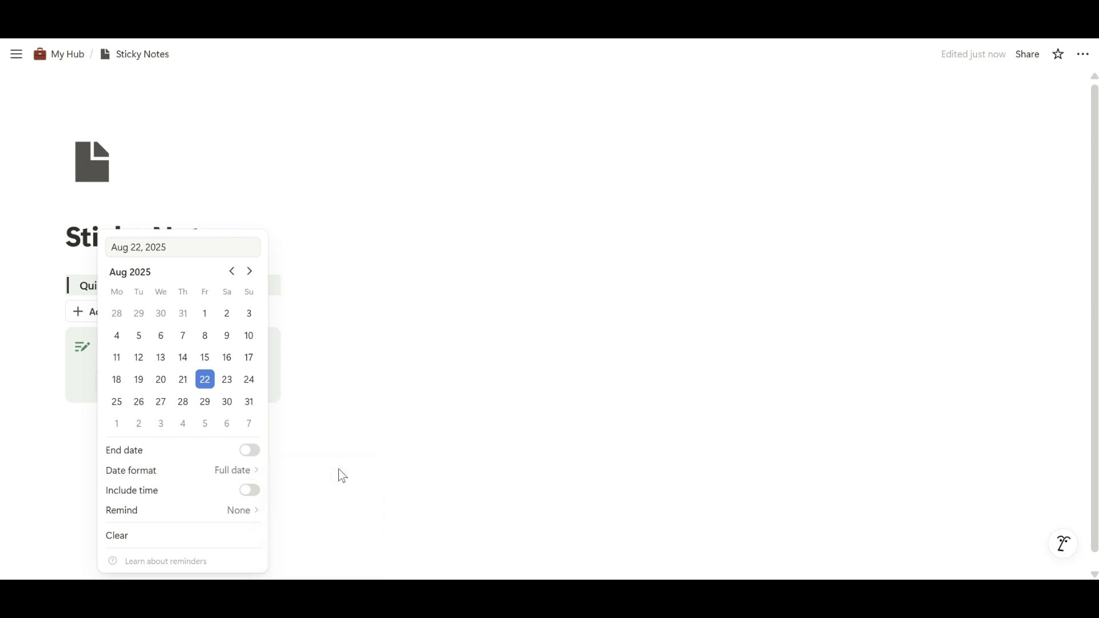
{"action": "left_click", "coordinate": [343, 476]}
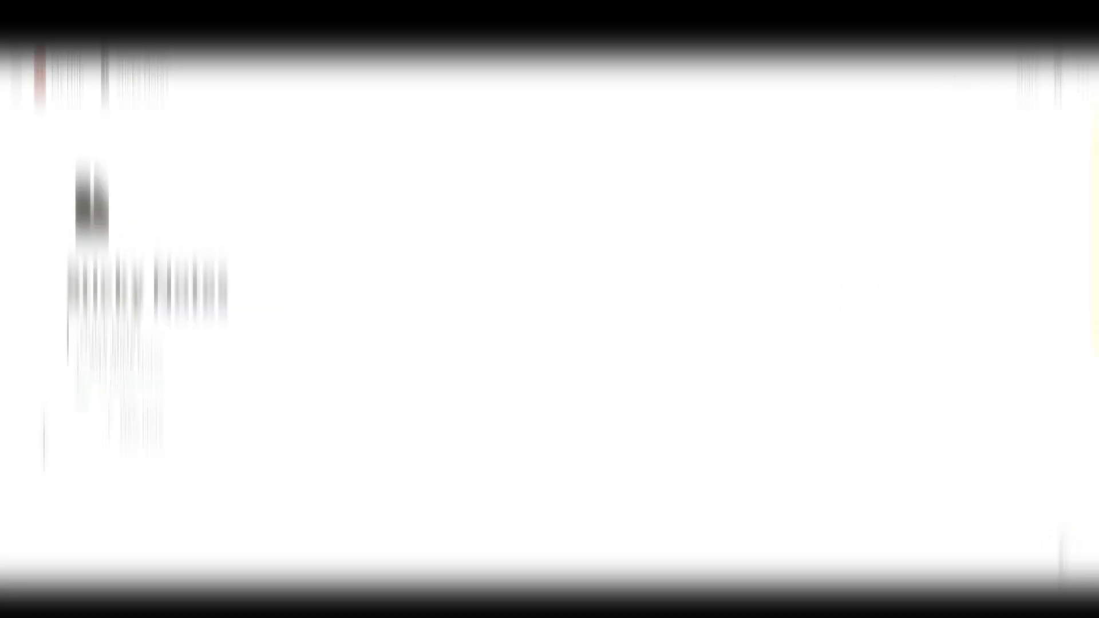
Duplicate the Quick Notes heading, button and callout, and place the copies in a second column beside the originals.
{"action": "left_click_drag", "start_coordinate": [44, 403], "coordinate": [276, 284]}
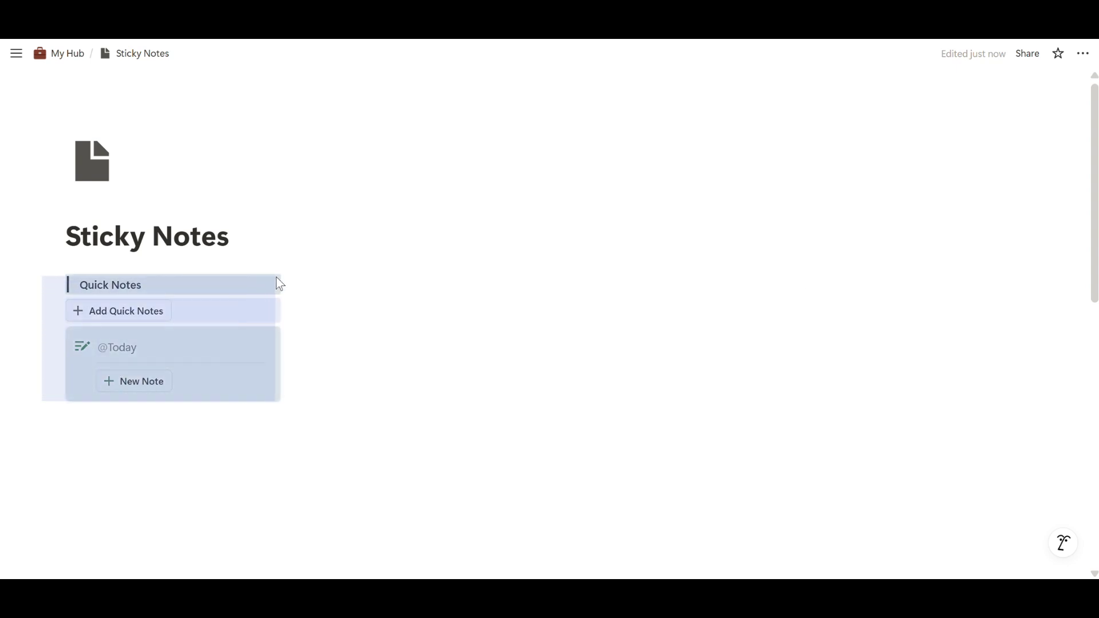
{"action": "left_click", "coordinate": [276, 277]}
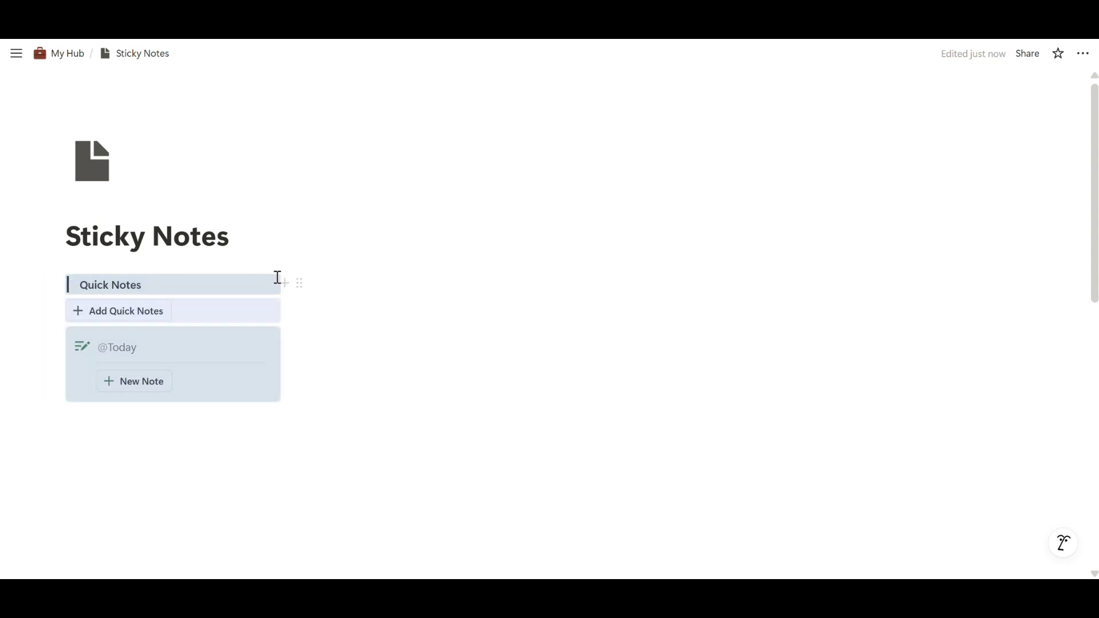
{"action": "key", "text": "ctrl+c"}
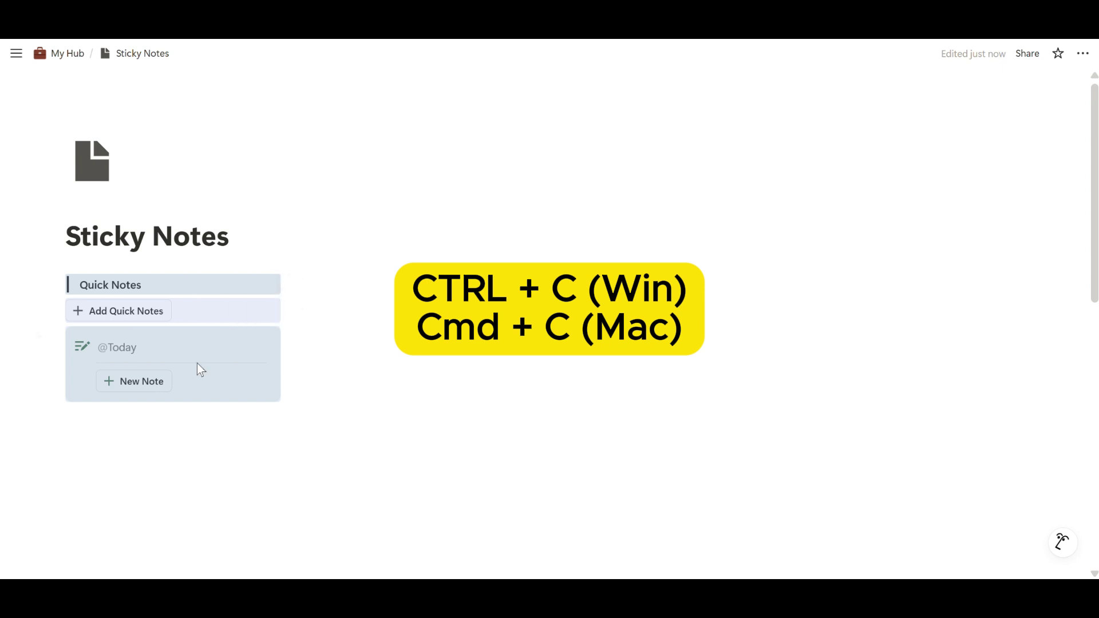
{"action": "left_click", "coordinate": [123, 417]}
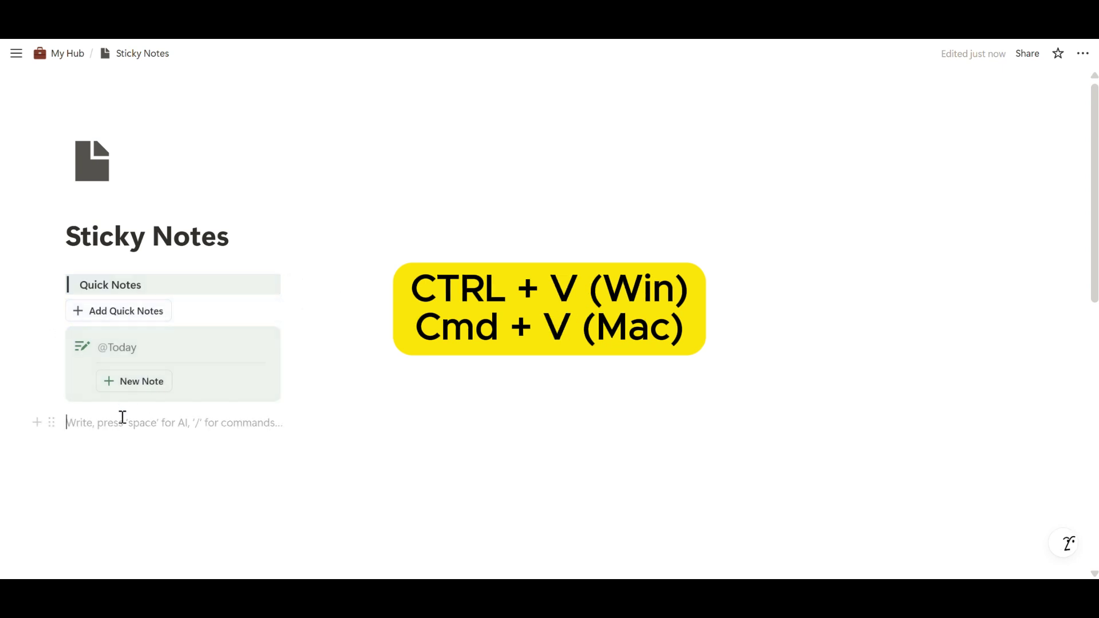
{"action": "key", "text": "ctrl+v"}
{"action": "left_click_drag", "start_coordinate": [51, 422], "coordinate": [325, 274]}
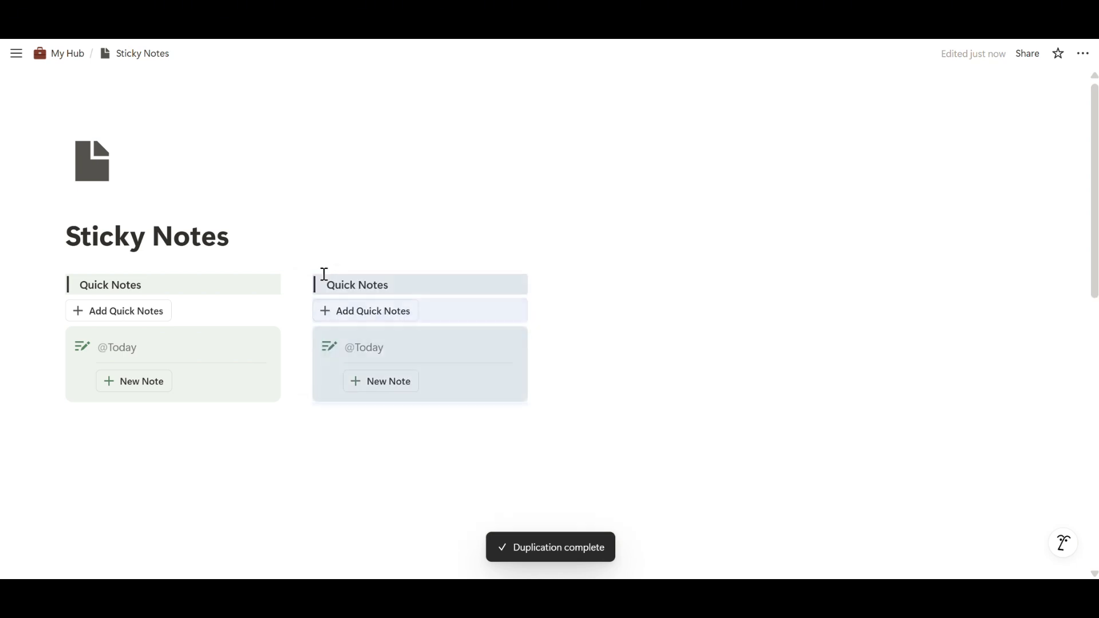
Retitle the second column's heading as "To-Do List".
{"action": "left_click", "coordinate": [439, 284]}
{"action": "triple_click", "coordinate": [439, 284]}
{"action": "type", "text": "T"}
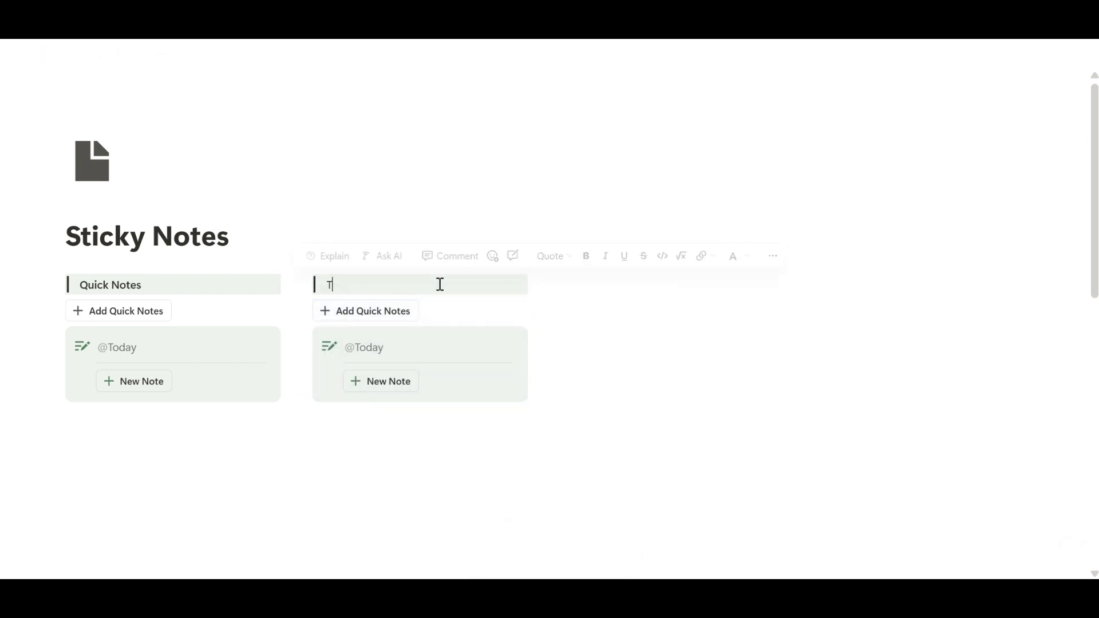
{"action": "type", "text": "o-Do List"}
{"action": "key", "text": "ctrl+shift+Left"}
{"action": "key", "text": "shift+Home"}
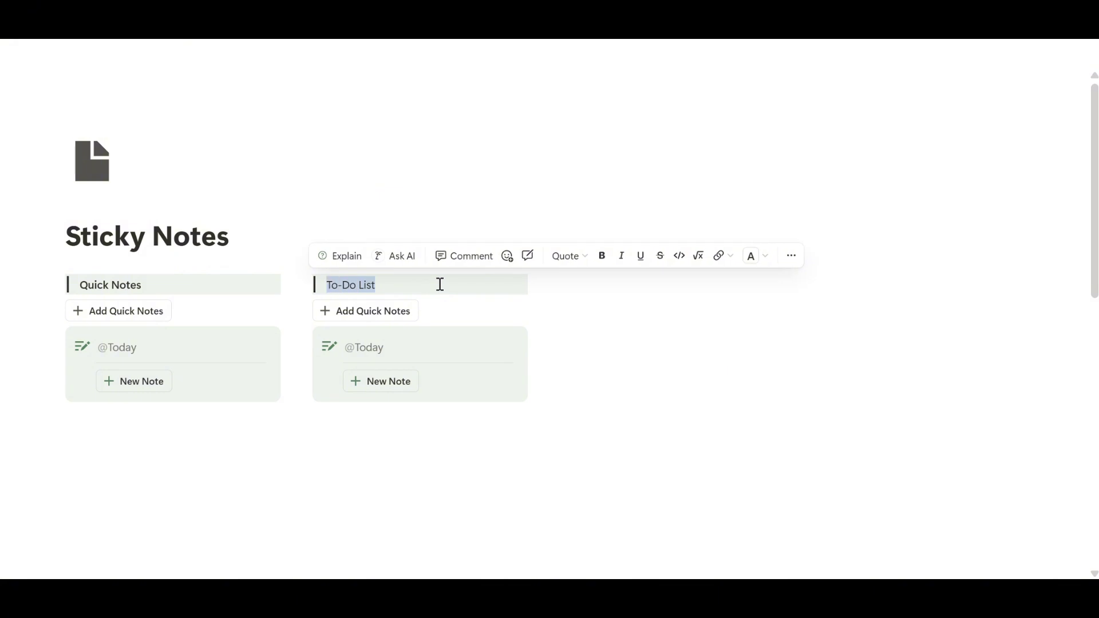
Give the To-Do List heading and the callout in its column a yellow background.
{"action": "left_click", "coordinate": [298, 285]}
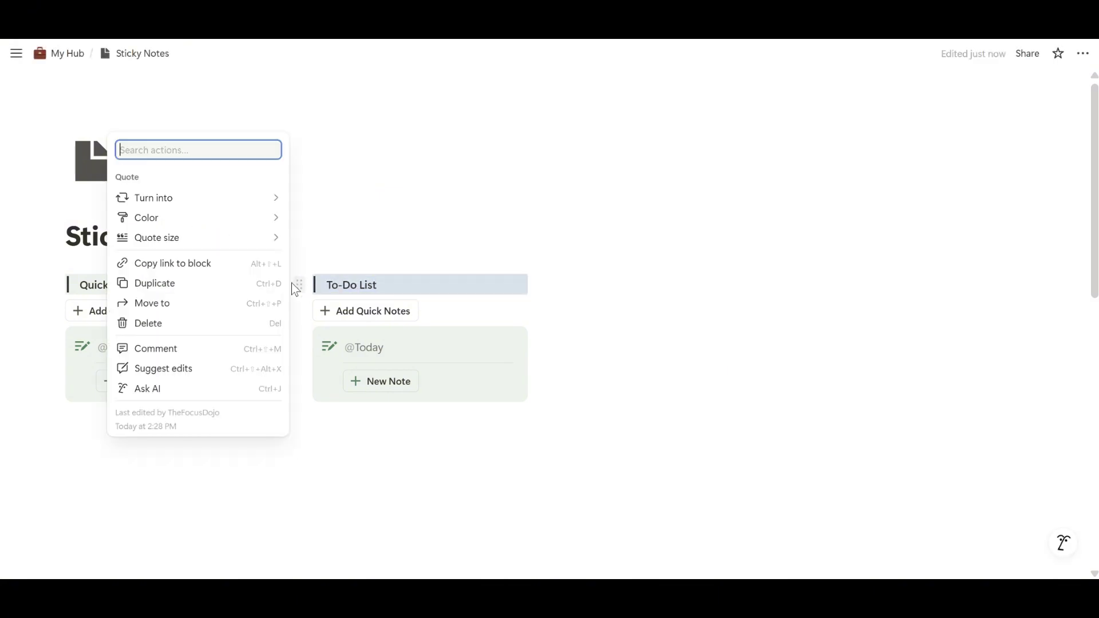
{"action": "mouse_move", "coordinate": [208, 221]}
{"action": "scroll", "coordinate": [355, 378], "scroll_direction": "down", "scroll_amount": 3}
{"action": "left_click", "coordinate": [363, 356]}
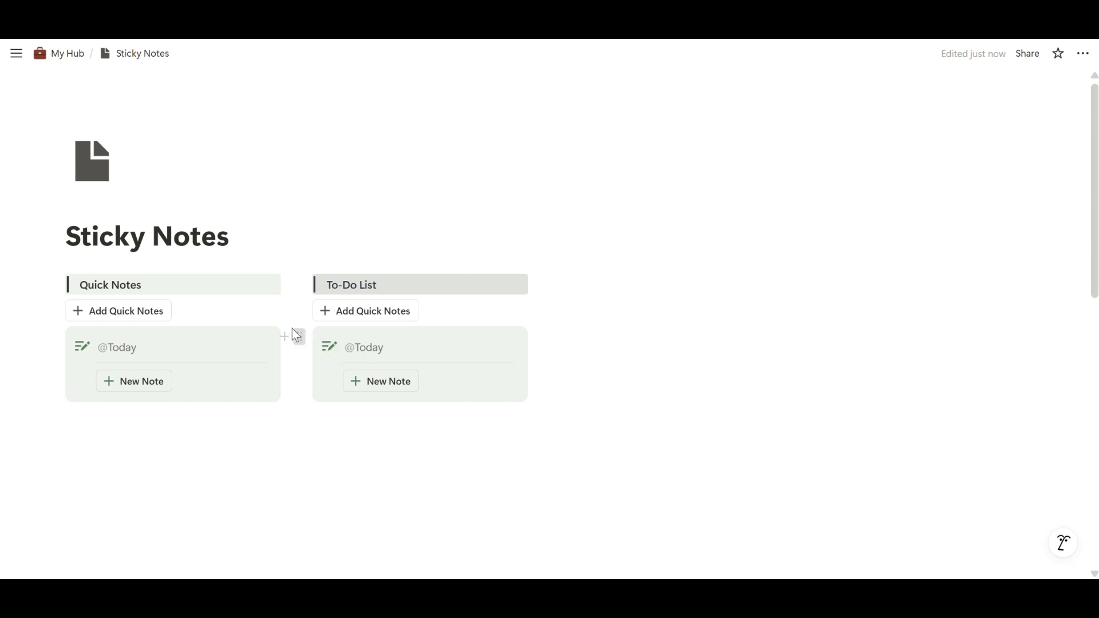
{"action": "left_click", "coordinate": [294, 331]}
{"action": "mouse_move", "coordinate": [255, 275]}
{"action": "scroll", "coordinate": [350, 316], "scroll_direction": "down", "scroll_amount": 2}
{"action": "scroll", "coordinate": [350, 315], "scroll_direction": "down", "scroll_amount": 2}
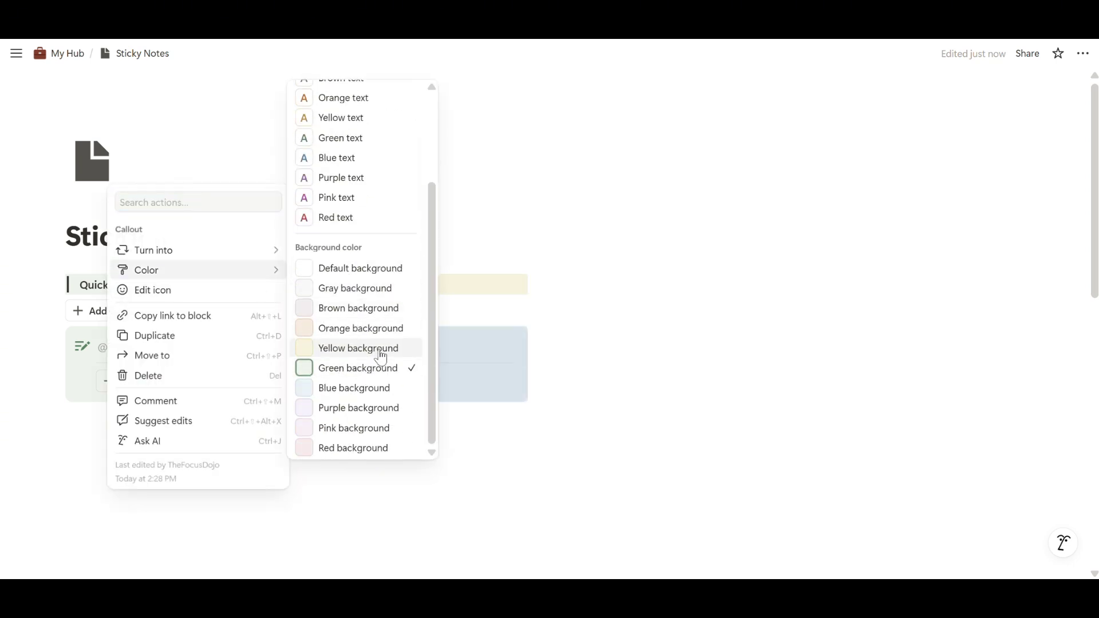
{"action": "left_click", "coordinate": [382, 356]}
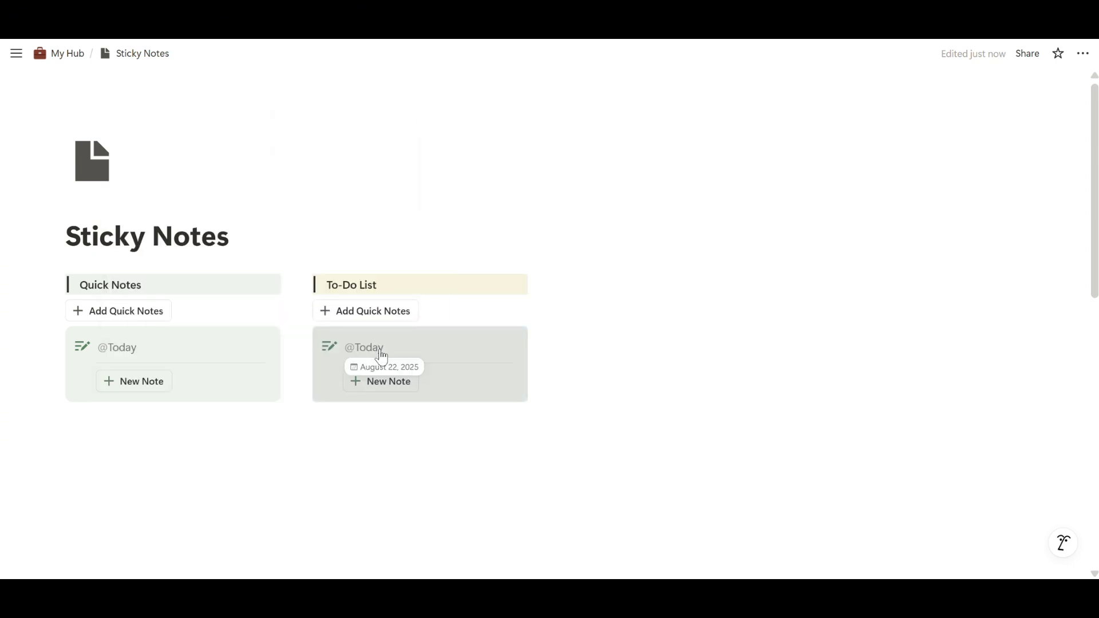
Change the yellow callout's icon to a yellow checked box.
{"action": "left_click", "coordinate": [329, 346]}
{"action": "left_click", "coordinate": [455, 117]}
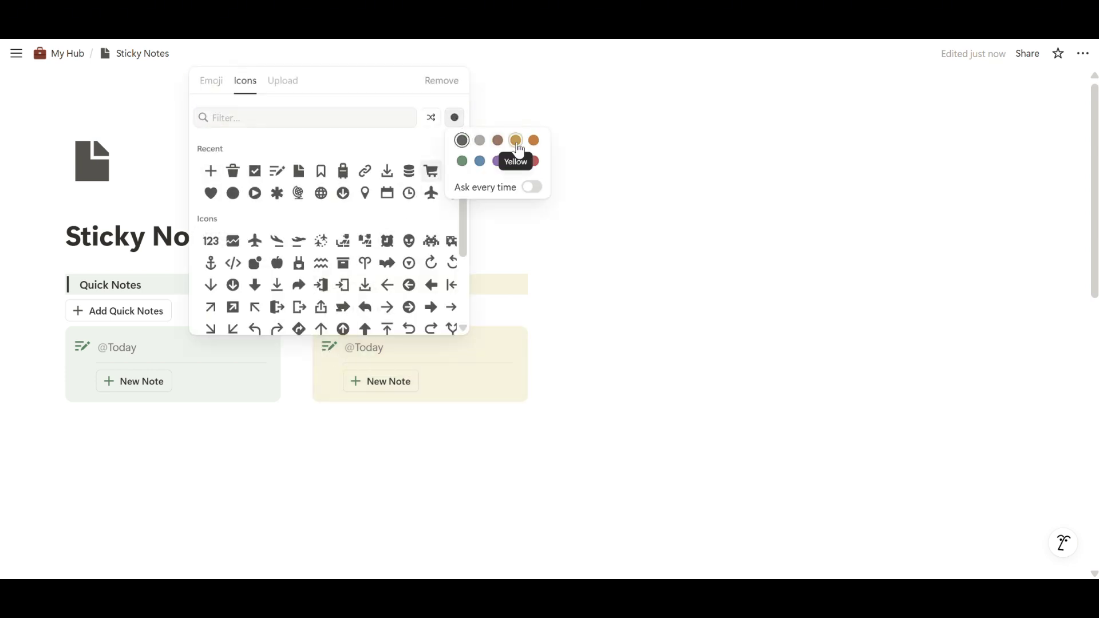
{"action": "left_click", "coordinate": [513, 143]}
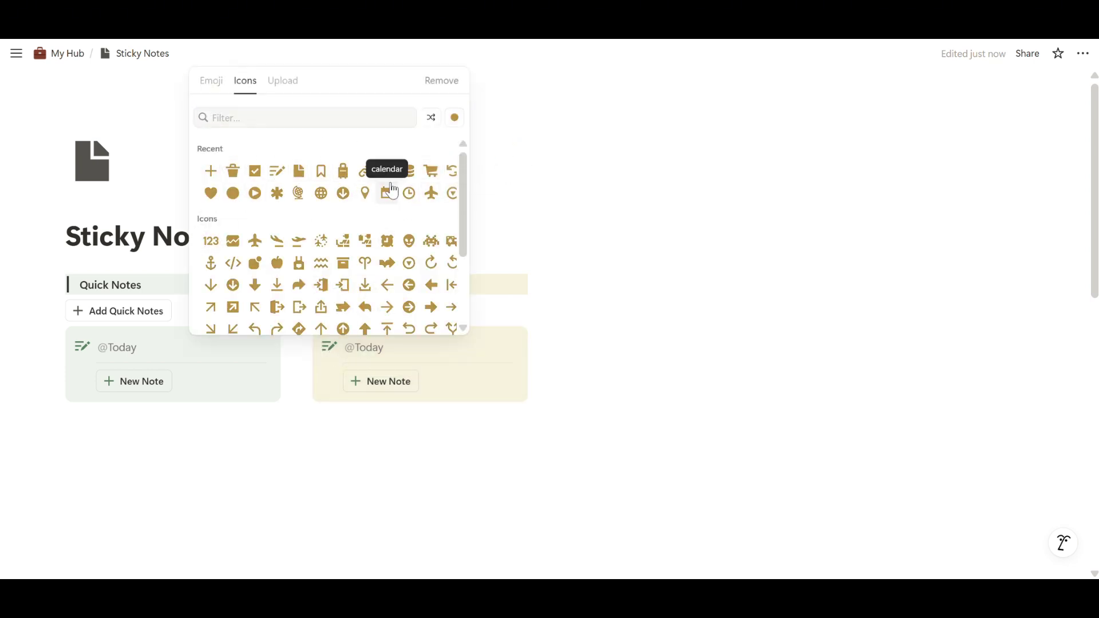
{"action": "left_click", "coordinate": [255, 171]}
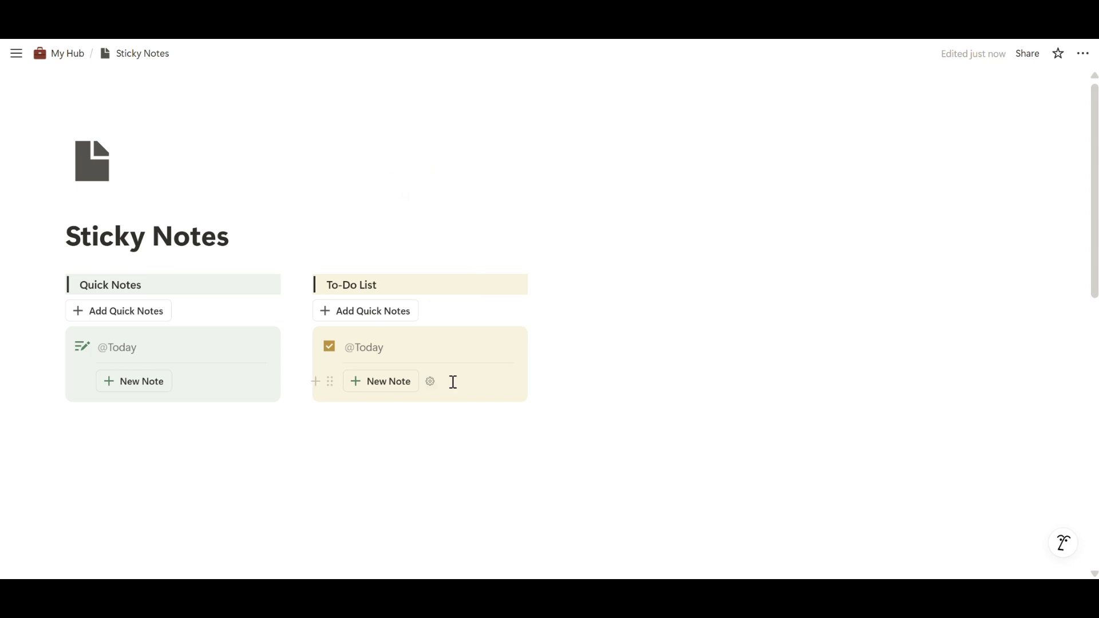
Rename the yellow callout's New Note button as "To-Do" and recolor its plus icon yellow.
{"action": "left_click", "coordinate": [430, 388]}
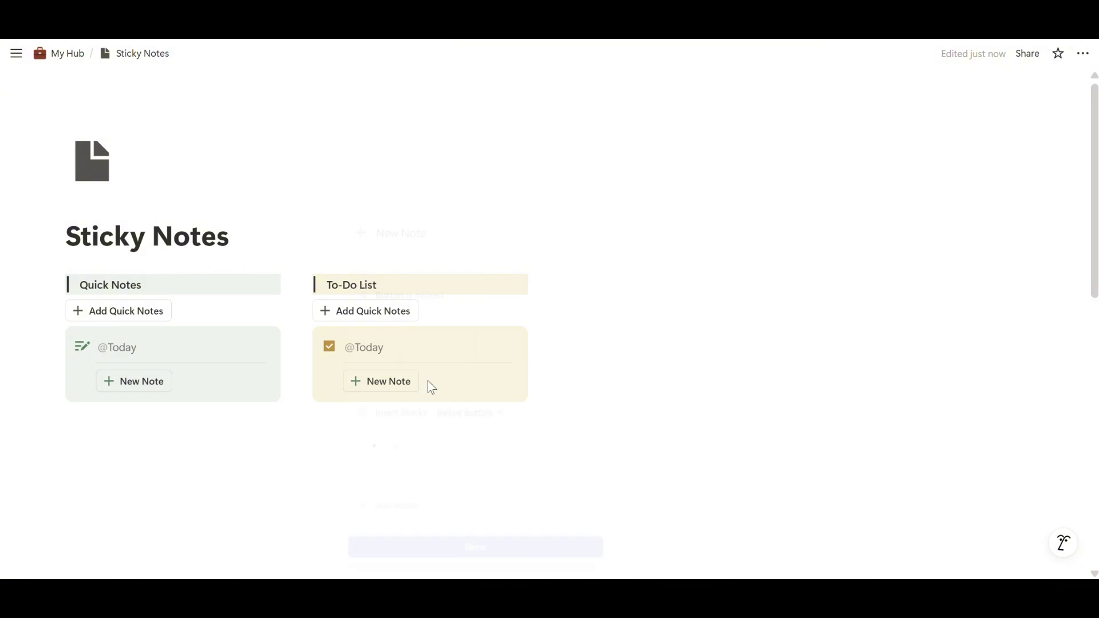
{"action": "left_click", "coordinate": [436, 235]}
{"action": "key", "text": "BackSpace"}
{"action": "key", "text": "BackSpace"}
{"action": "key", "text": "BackSpace"}
{"action": "key", "text": "BackSpace"}
{"action": "key", "text": "BackSpace"}
{"action": "key", "text": "BackSpace"}
{"action": "key", "text": "BackSpace"}
{"action": "key", "text": "BackSpace"}
{"action": "type", "text": "To-Do"}
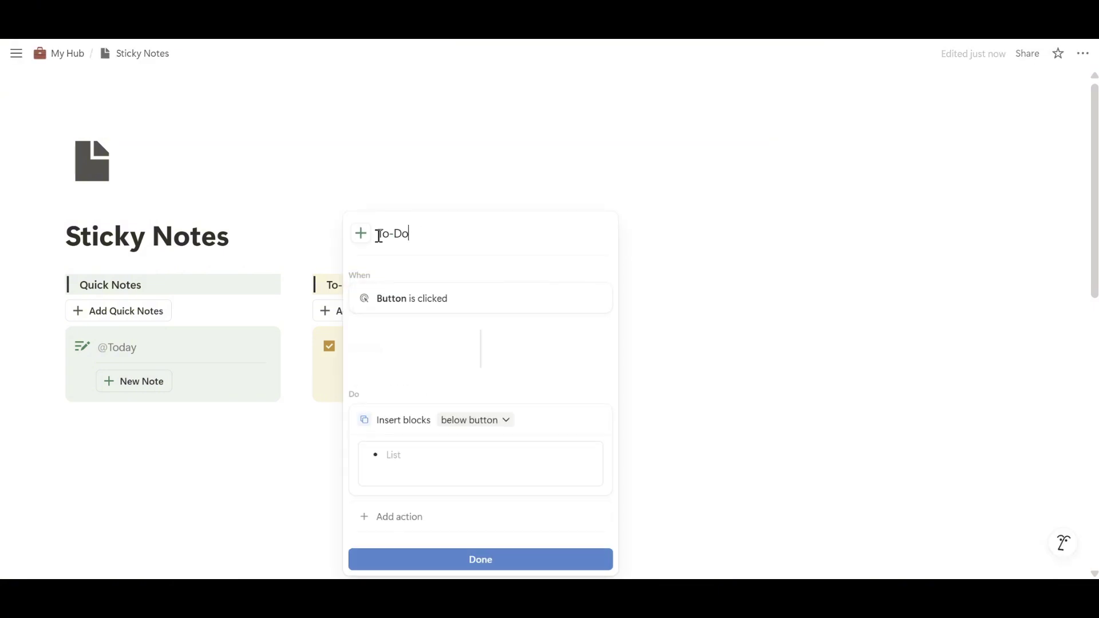
{"action": "left_click", "coordinate": [361, 232]}
{"action": "key", "text": "Escape"}
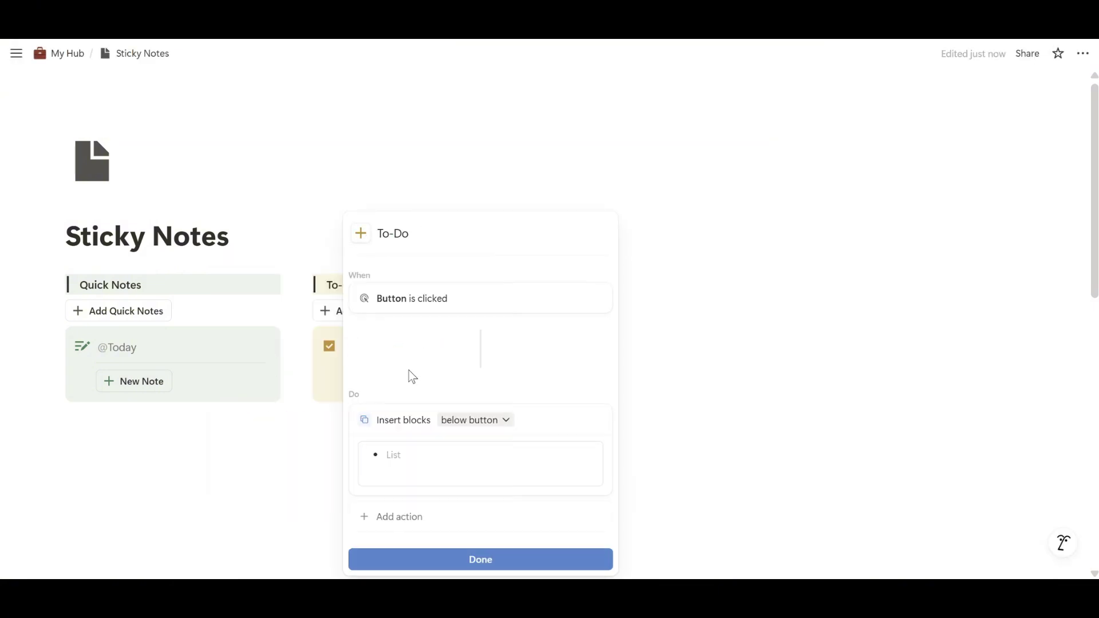
Replace the bulleted item inserted by the To-Do button with an empty to-do checkbox, and finish the button's setup.
{"action": "left_click", "coordinate": [469, 452]}
{"action": "key", "text": "BackSpace"}
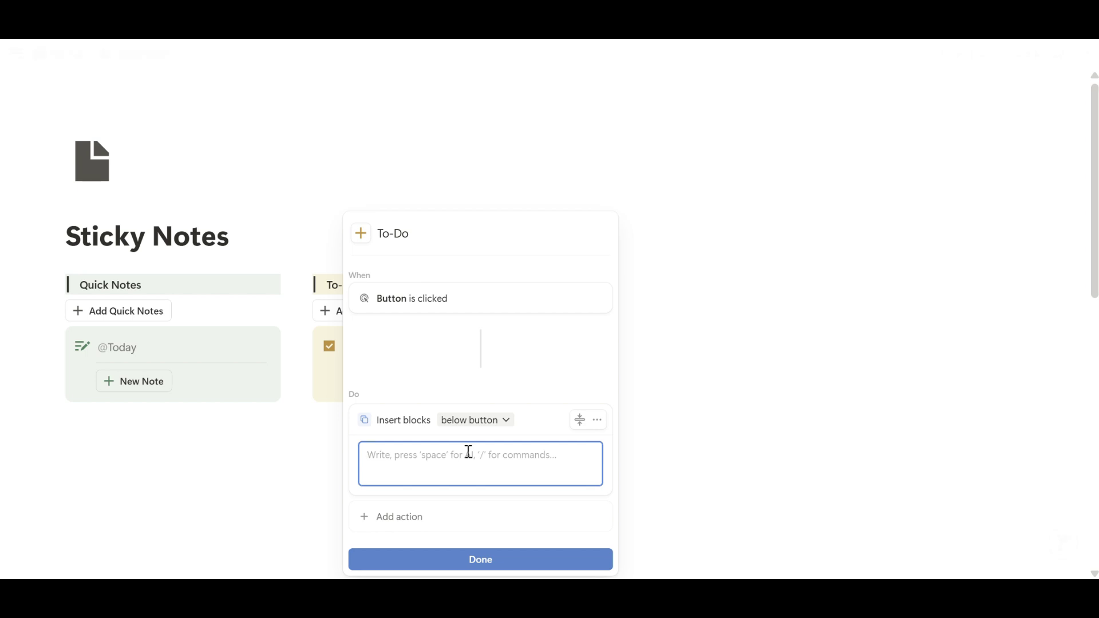
{"action": "type", "text": "[]"}
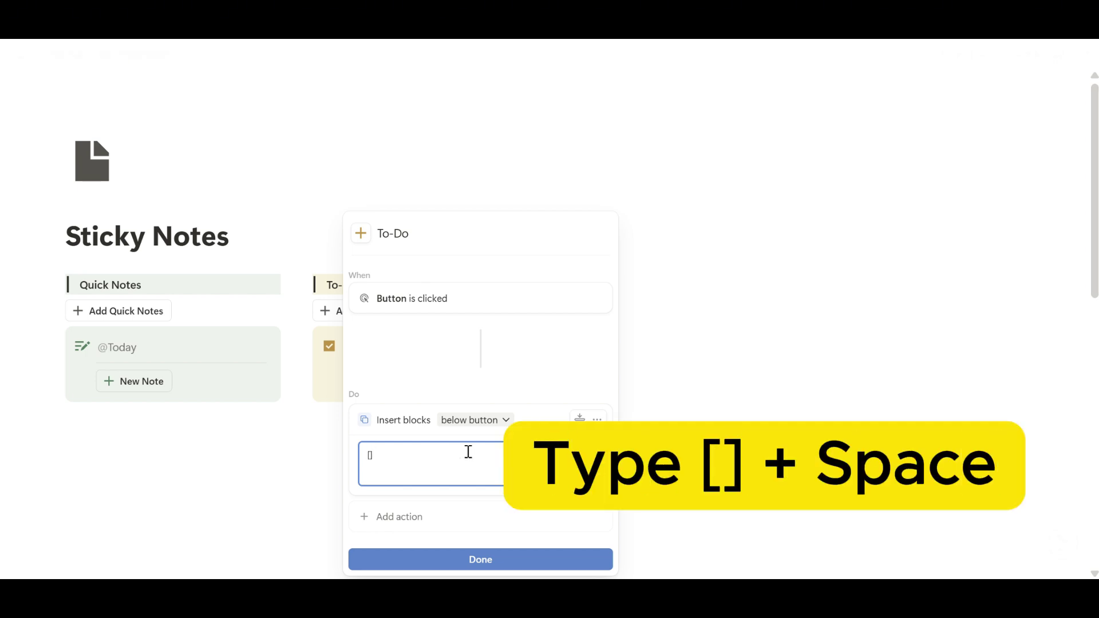
{"action": "key", "text": "space"}
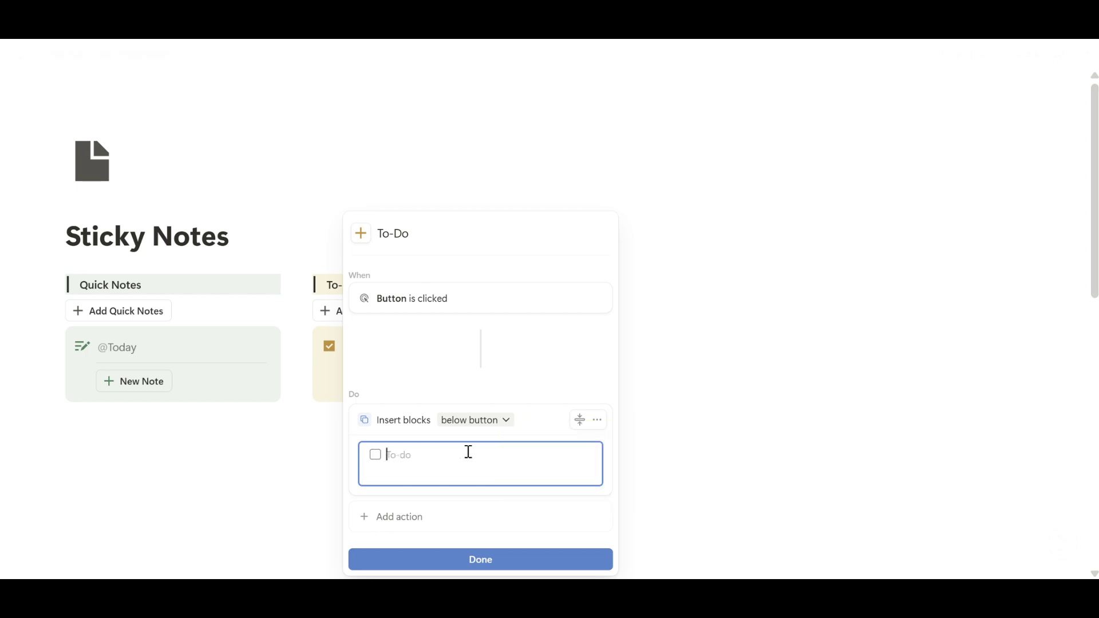
{"action": "left_click", "coordinate": [471, 559]}
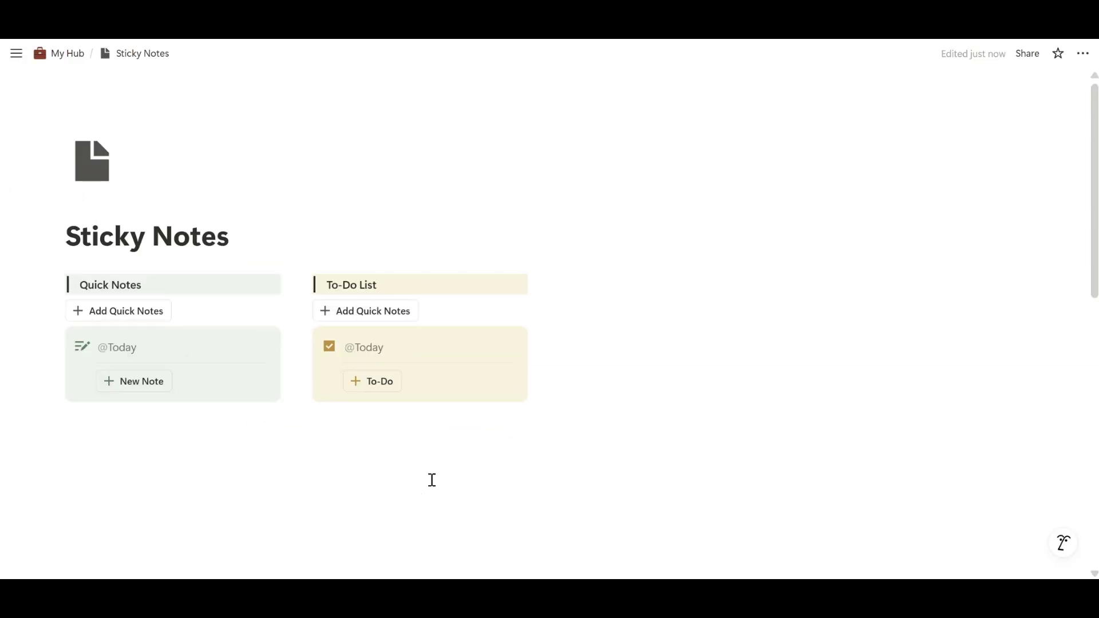
Copy the yellow To-Do callout, and rename the Add Quick Notes button in its column as "Add To-Do List".
{"action": "left_click", "coordinate": [299, 337]}
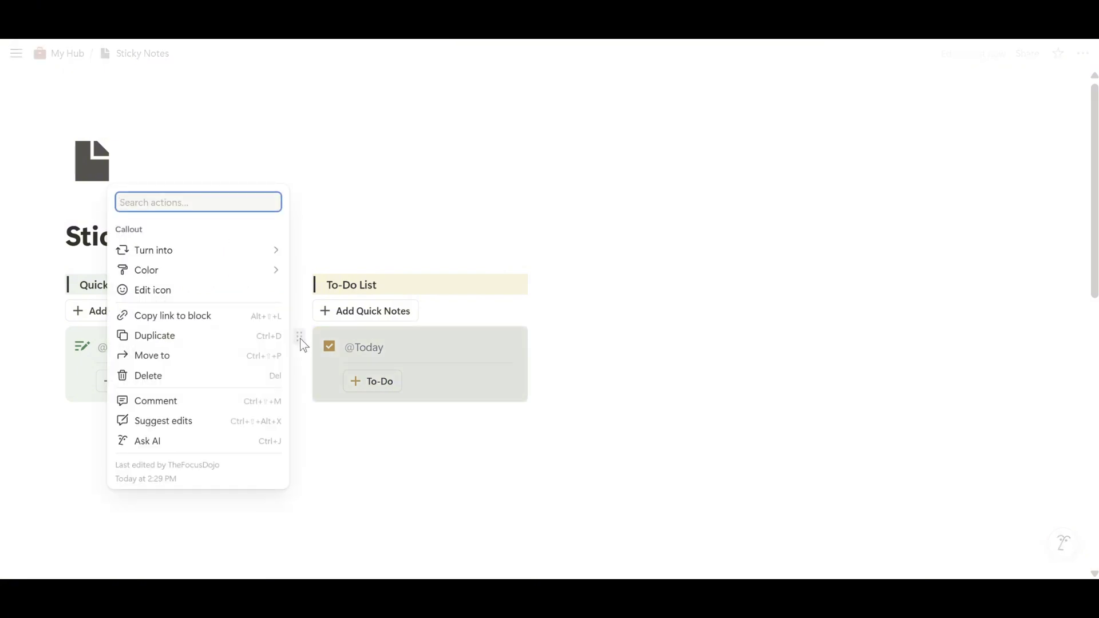
{"action": "left_click", "coordinate": [302, 340]}
{"action": "key", "text": "ctrl+c"}
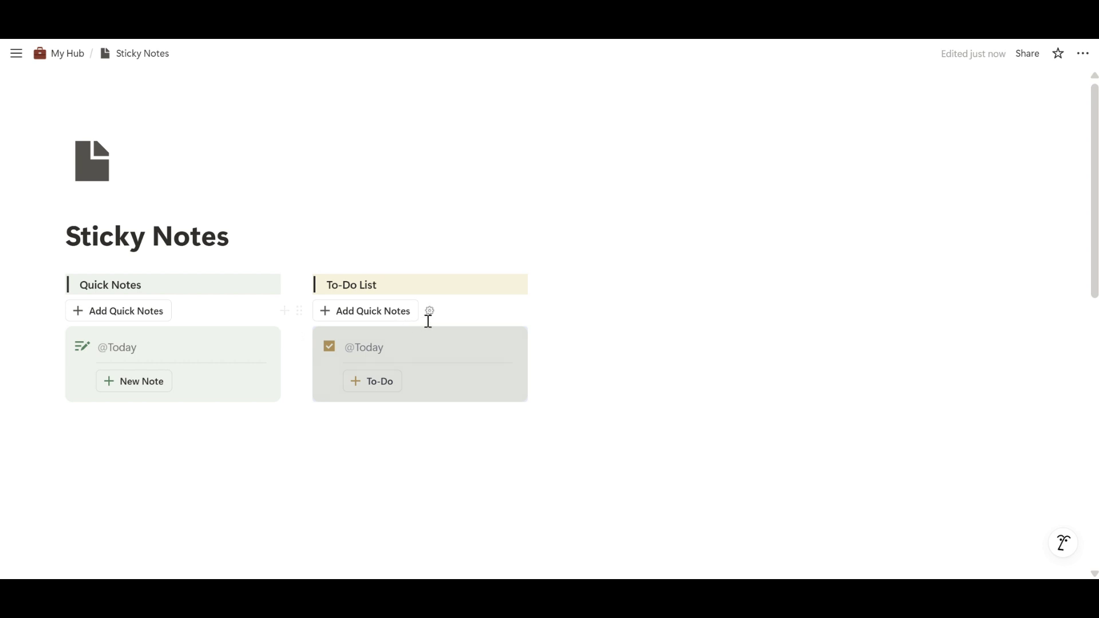
{"action": "left_click", "coordinate": [431, 316]}
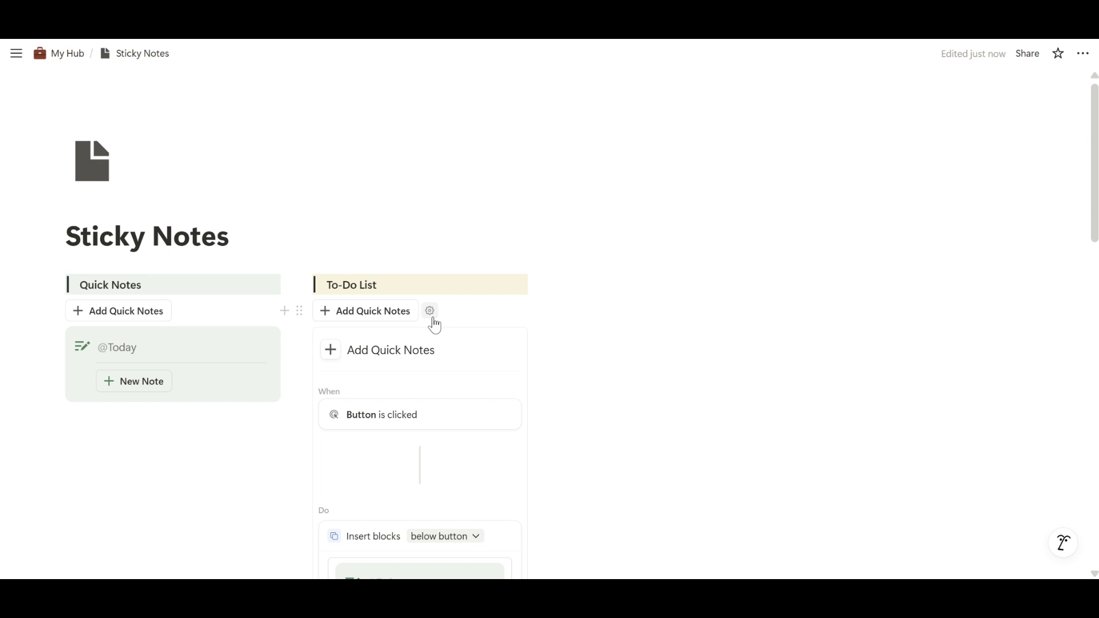
{"action": "left_click_drag", "start_coordinate": [438, 351], "coordinate": [377, 351]}
{"action": "type", "text": "T"}
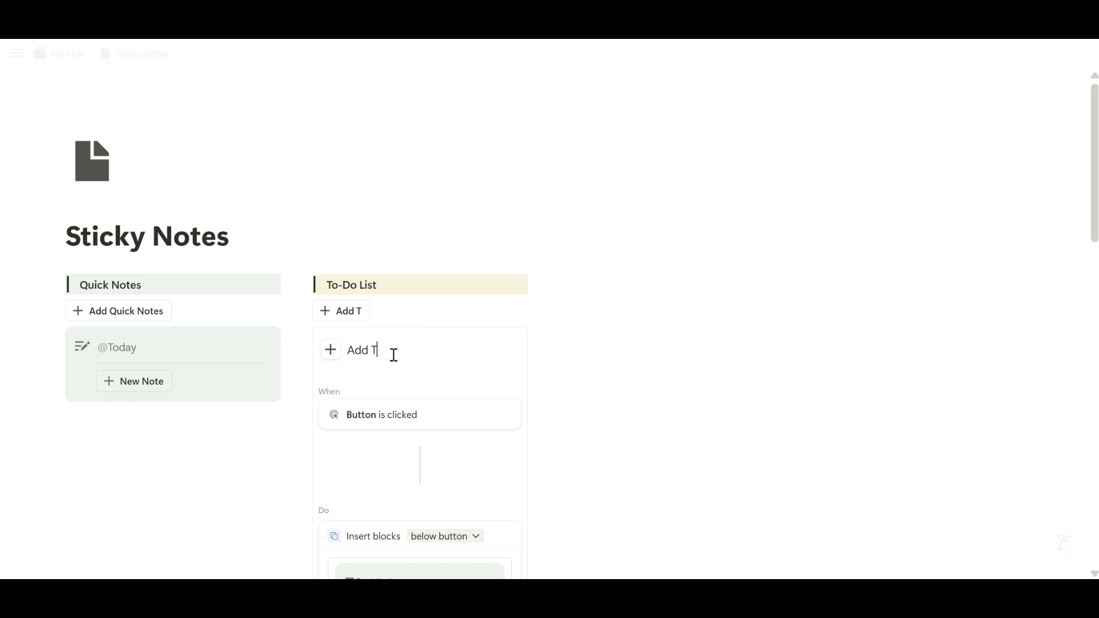
{"action": "type", "text": "o-Do List"}
Replace the green callout inserted by the Add To-Do List button with the copied yellow callout, and finish the button's setup.
{"action": "scroll", "coordinate": [394, 354], "scroll_direction": "down", "scroll_amount": 3}
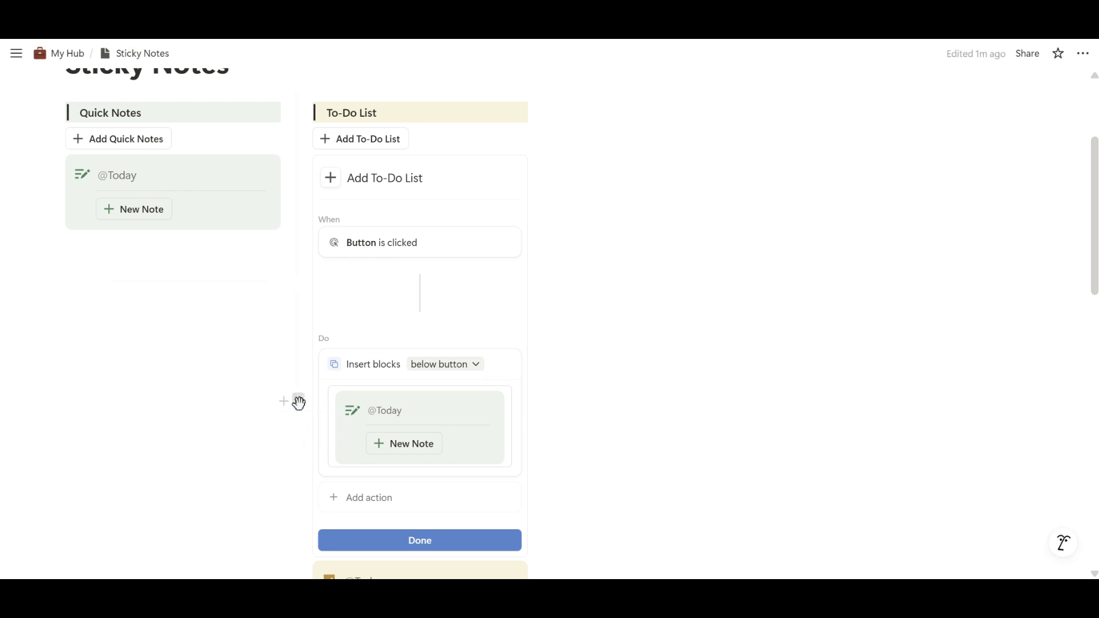
{"action": "left_click", "coordinate": [299, 403]}
{"action": "left_click", "coordinate": [257, 473]}
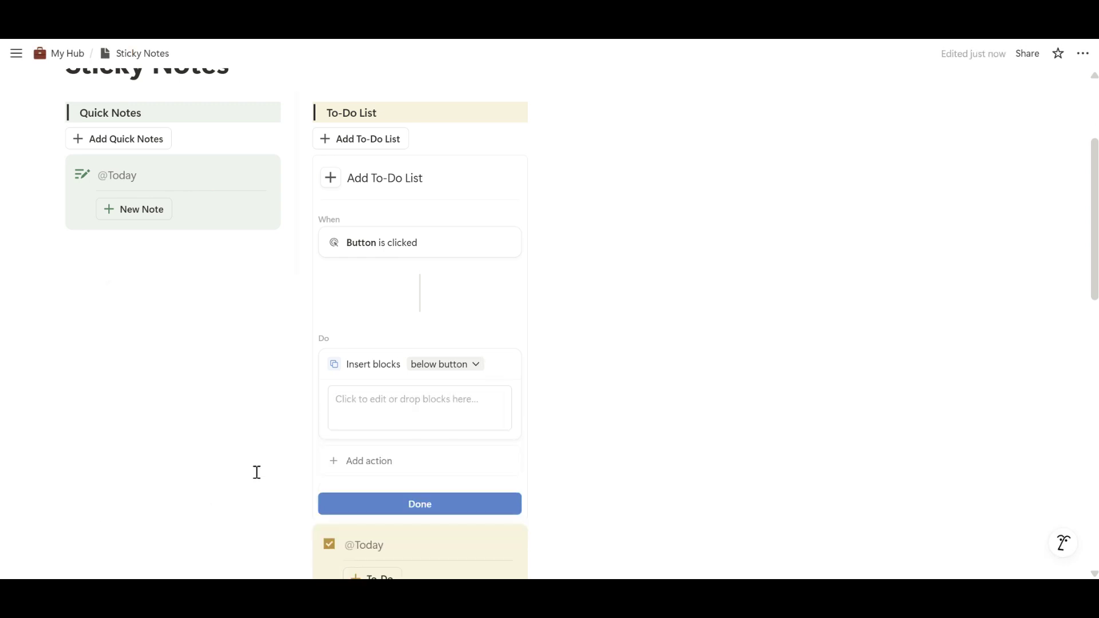
{"action": "left_click", "coordinate": [343, 400]}
{"action": "key", "text": "ctrl+v"}
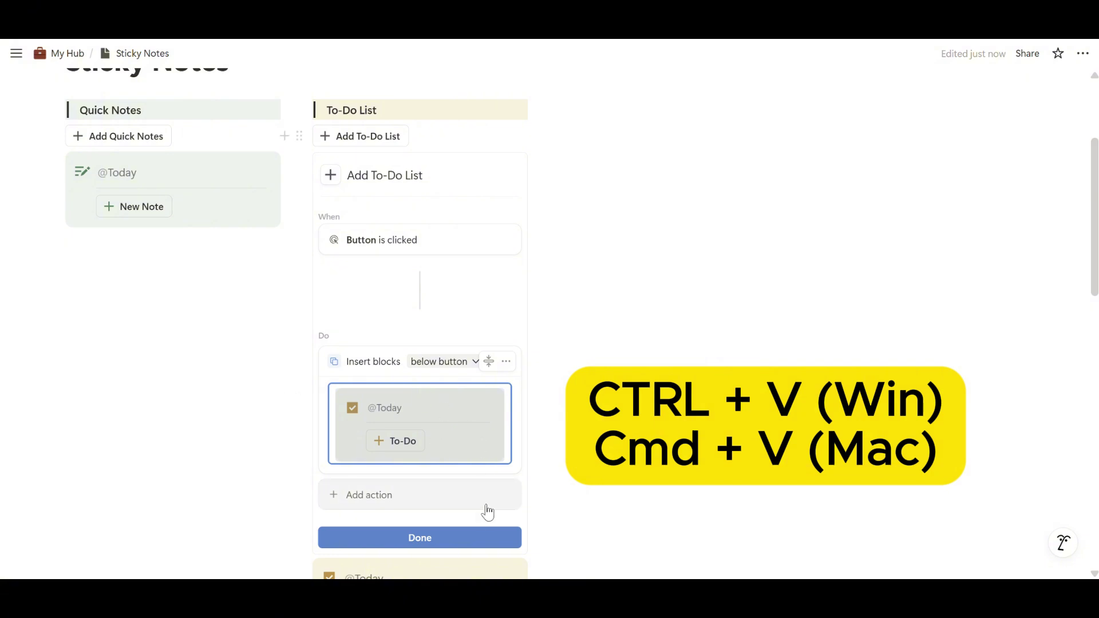
{"action": "left_click", "coordinate": [483, 542]}
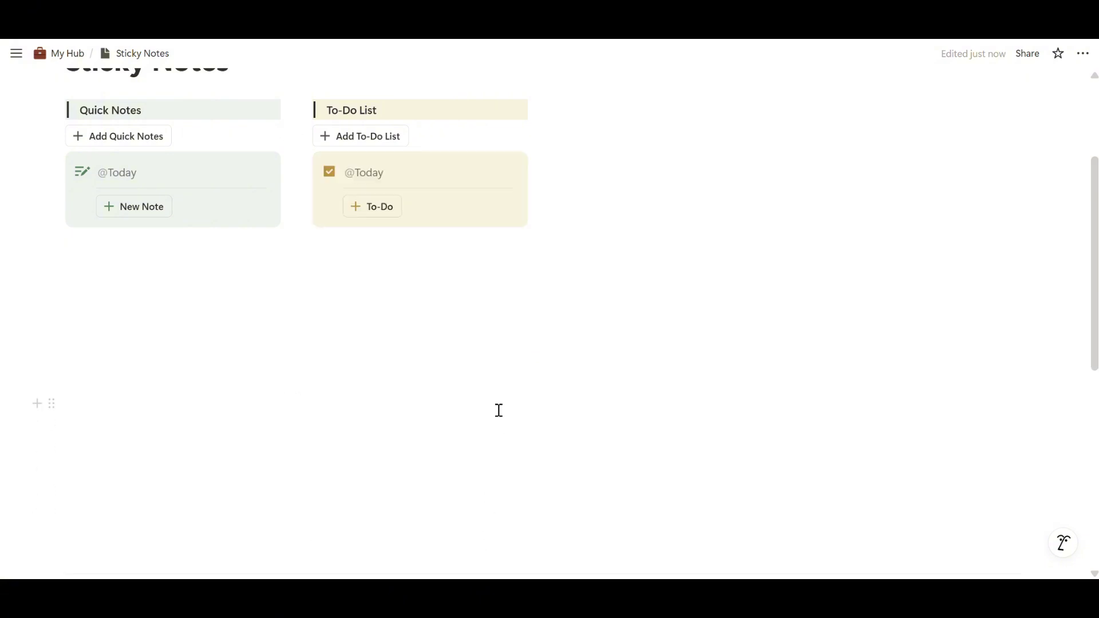
Duplicate the To-Do List heading, button and callout into a third and a fourth column beside the existing two.
{"action": "scroll", "coordinate": [499, 410], "scroll_direction": "up", "scroll_amount": 2}
{"action": "left_click_drag", "start_coordinate": [499, 411], "coordinate": [508, 326]}
{"action": "key", "text": "ctrl+c"}
{"action": "left_click", "coordinate": [451, 326]}
{"action": "key", "text": "ctrl+v"}
{"action": "left_click_drag", "start_coordinate": [300, 330], "coordinate": [756, 198]}
Rename the third column's heading as "Habit Tracker" and give the heading and its callout a blue background.
{"action": "triple_click", "coordinate": [618, 196]}
{"action": "type", "text": "Habit Tracker"}
{"action": "left_click", "coordinate": [551, 196]}
{"action": "mouse_move", "coordinate": [461, 130]}
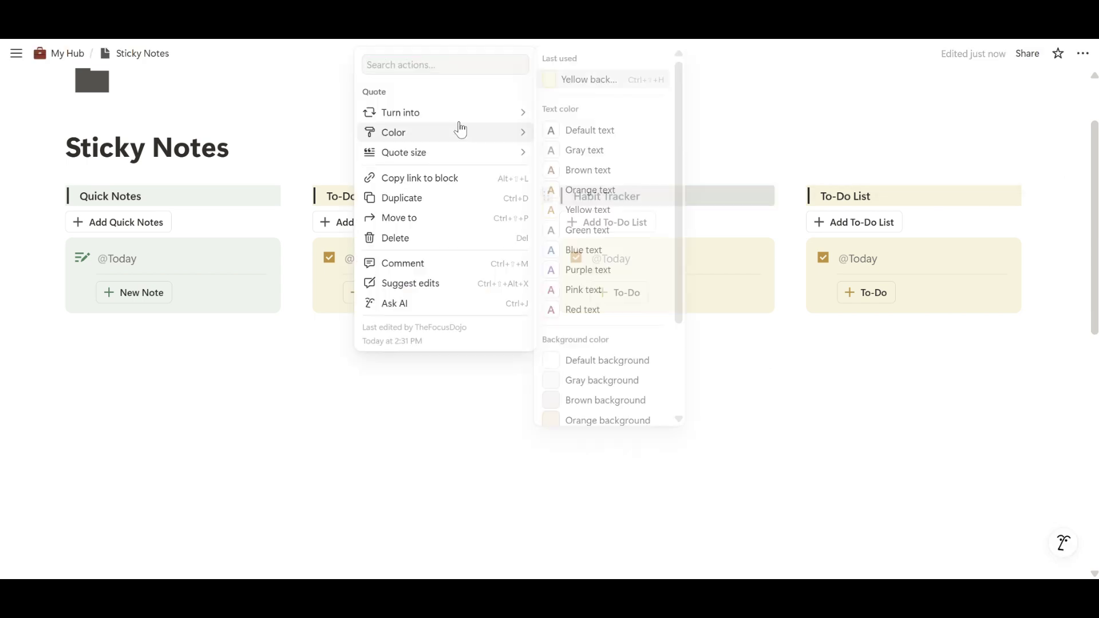
{"action": "scroll", "coordinate": [549, 243], "scroll_direction": "down", "scroll_amount": 4}
{"action": "left_click", "coordinate": [550, 243]}
Change the blue callout's icon to blue circular arrows, and rename its To-Do button as "New Habit" with a blue plus icon.
{"action": "left_click", "coordinate": [576, 257]}
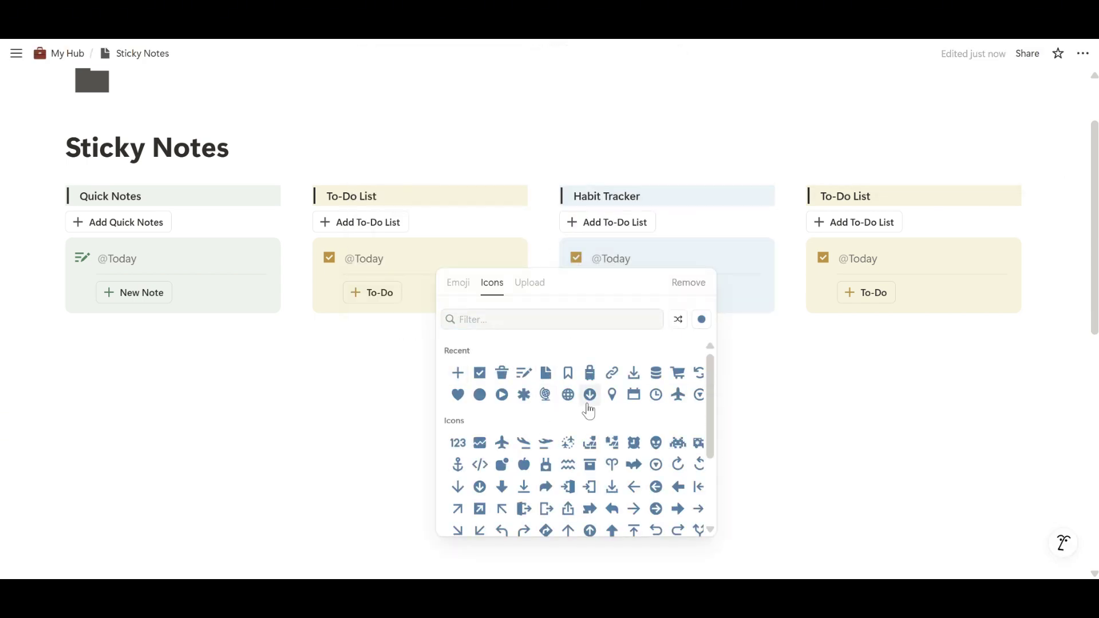
{"action": "left_click", "coordinate": [700, 373]}
{"action": "left_click", "coordinate": [658, 292]}
{"action": "triple_click", "coordinate": [660, 230]}
{"action": "type", "text": "New Habit"}
{"action": "left_click", "coordinate": [608, 233]}
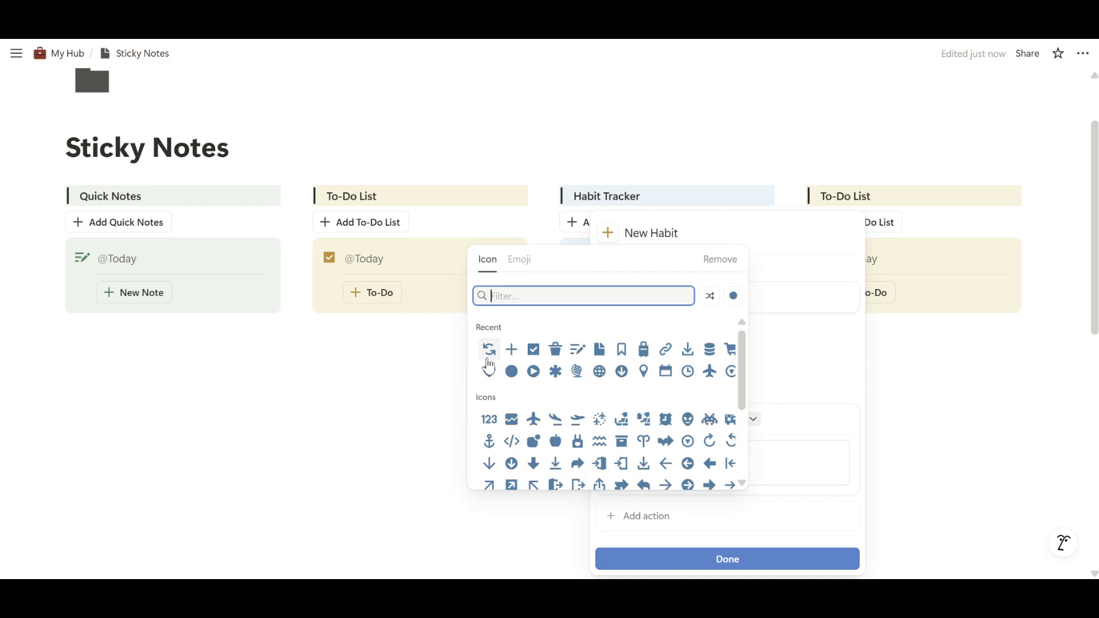
{"action": "key", "text": "Escape"}
Rename the Add To-Do List button under the Habit Tracker heading as "Add Habit Tracker".
{"action": "left_click", "coordinate": [668, 222]}
{"action": "triple_click", "coordinate": [645, 260]}
{"action": "type", "text": "Add Habit Tracker"}
Rename the fourth column's heading as "Grocery List" and give the heading and its callout a red background.
{"action": "left_click", "coordinate": [878, 197]}
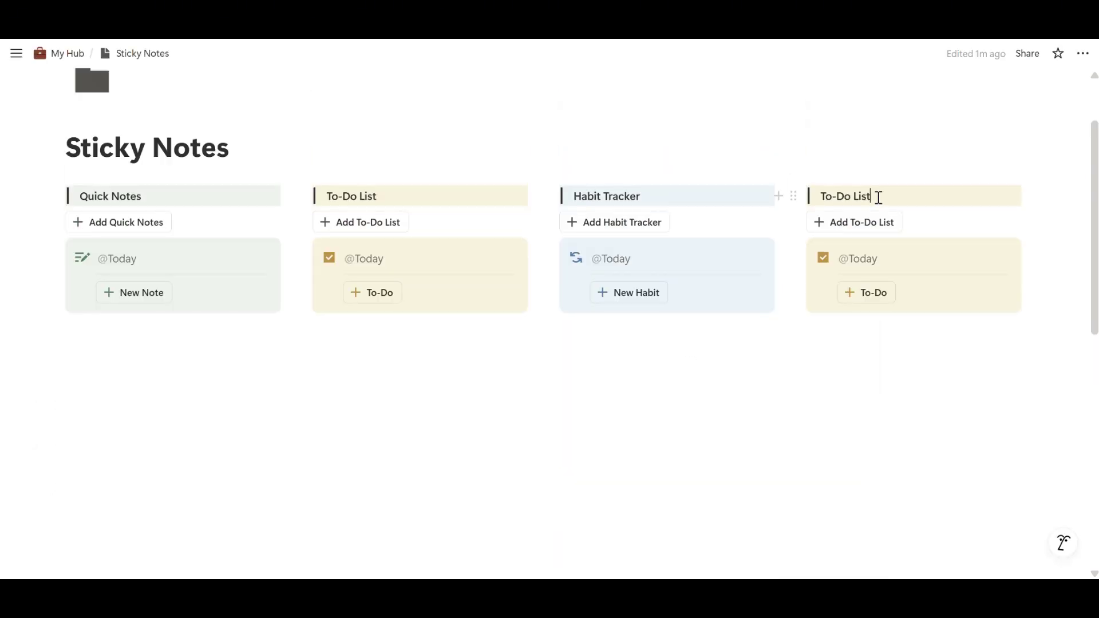
{"action": "key", "text": "ctrl+a"}
{"action": "type", "text": "Grocery List"}
{"action": "left_click", "coordinate": [793, 196]}
{"action": "mouse_move", "coordinate": [722, 137]}
{"action": "scroll", "coordinate": [847, 372], "scroll_direction": "down", "scroll_amount": 3}
{"action": "left_click", "coordinate": [825, 378]}
{"action": "left_click", "coordinate": [797, 253]}
{"action": "left_click", "coordinate": [847, 366]}
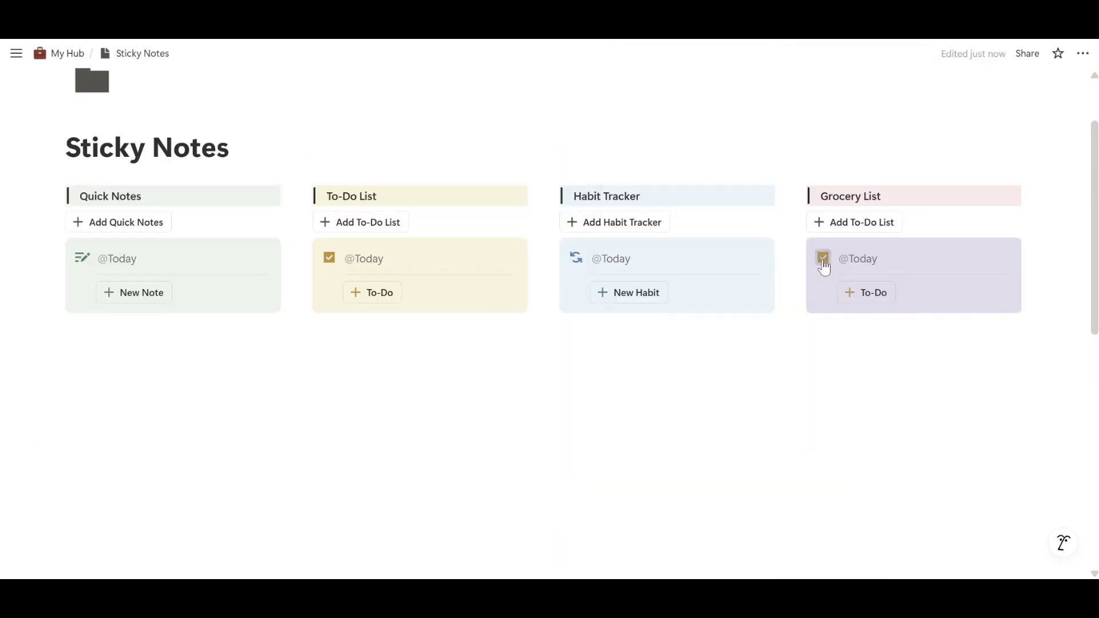
Change the Grocery List callout's icon to a red shopping cart, and rename its To-Do button as "Add Item" with a red plus icon.
{"action": "left_click", "coordinate": [824, 258]}
{"action": "left_click", "coordinate": [810, 375]}
{"action": "left_click", "coordinate": [905, 292]}
{"action": "triple_click", "coordinate": [876, 233]}
{"action": "type", "text": "Add Item"}
{"action": "left_click", "coordinate": [835, 232]}
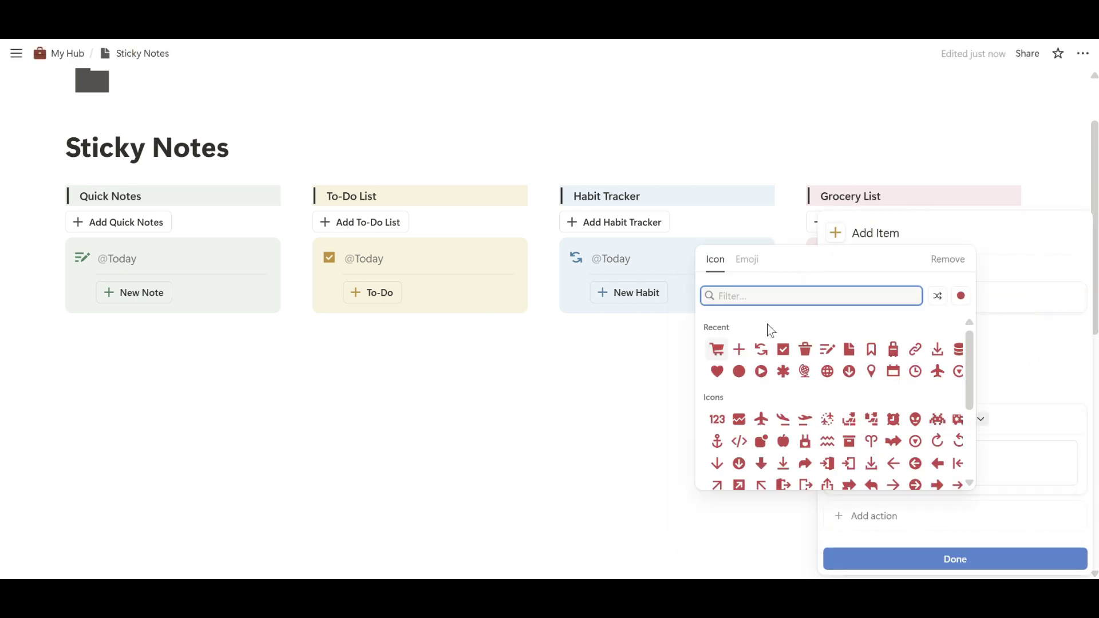
{"action": "left_click", "coordinate": [923, 559]}
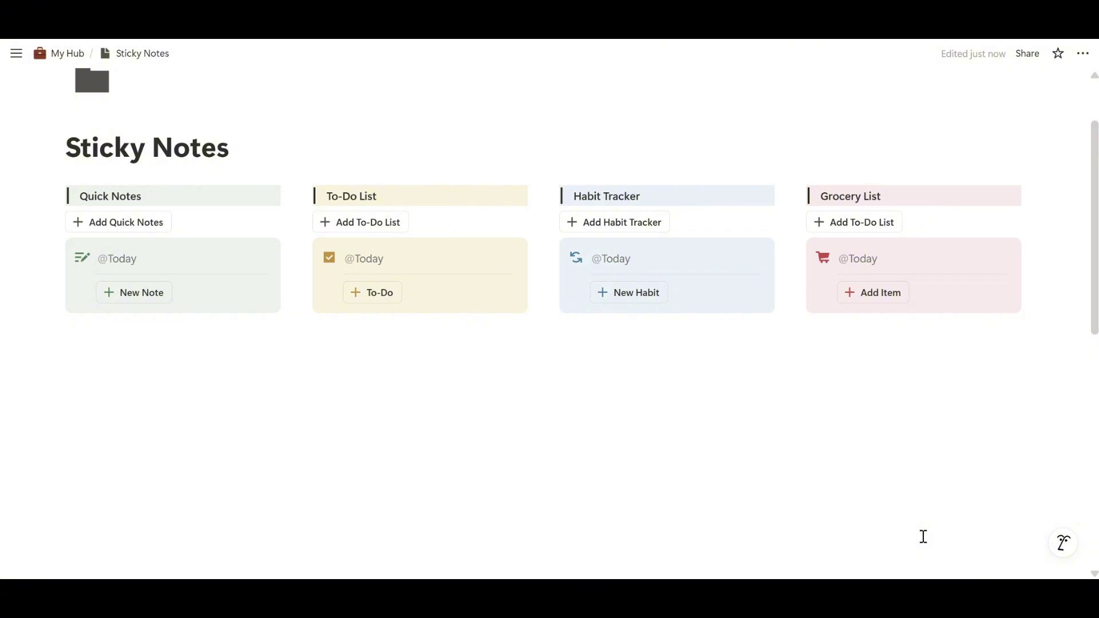
Use the New Habit button to start a checklist with Exercise, Drink 2L Water, Meditate, Read and Sleep @ 10pm.
{"action": "left_click", "coordinate": [611, 293]}
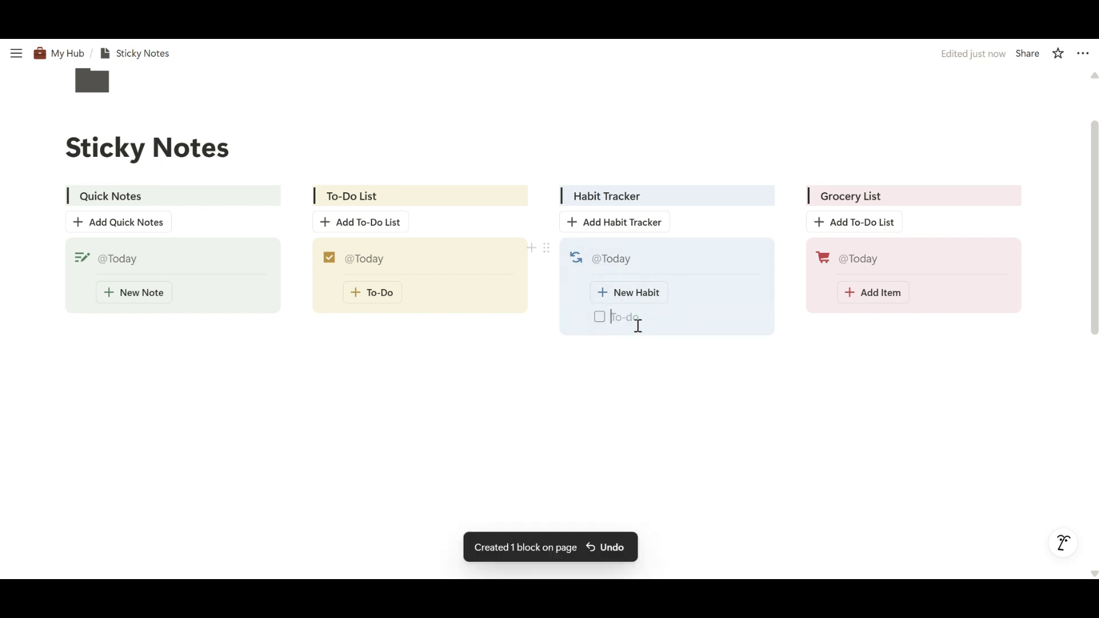
{"action": "type", "text": "Exercise"}
{"action": "key", "text": "Return"}
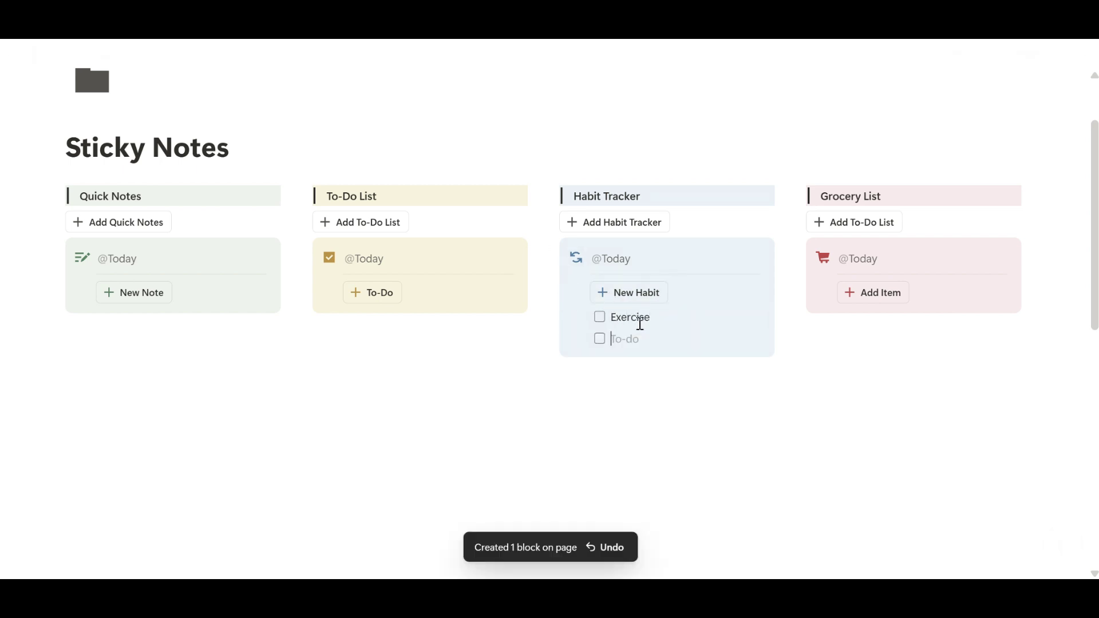
{"action": "type", "text": "Drink 2L W"}
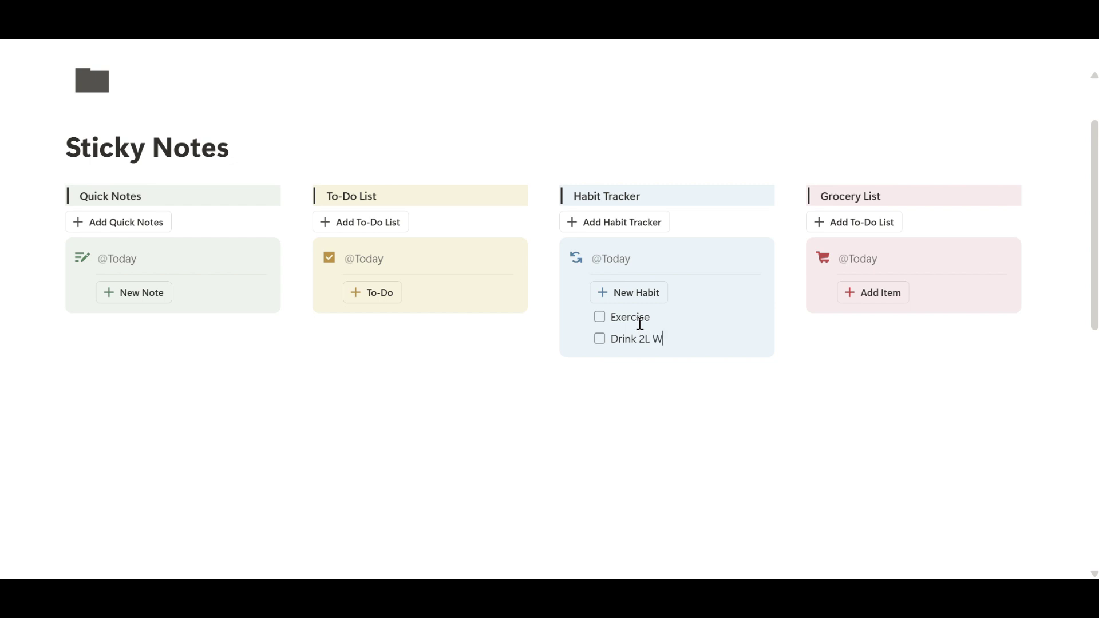
{"action": "type", "text": "ater"}
{"action": "key", "text": "Return"}
{"action": "type", "text": "Meditate"}
{"action": "key", "text": "Return"}
{"action": "type", "text": "R"}
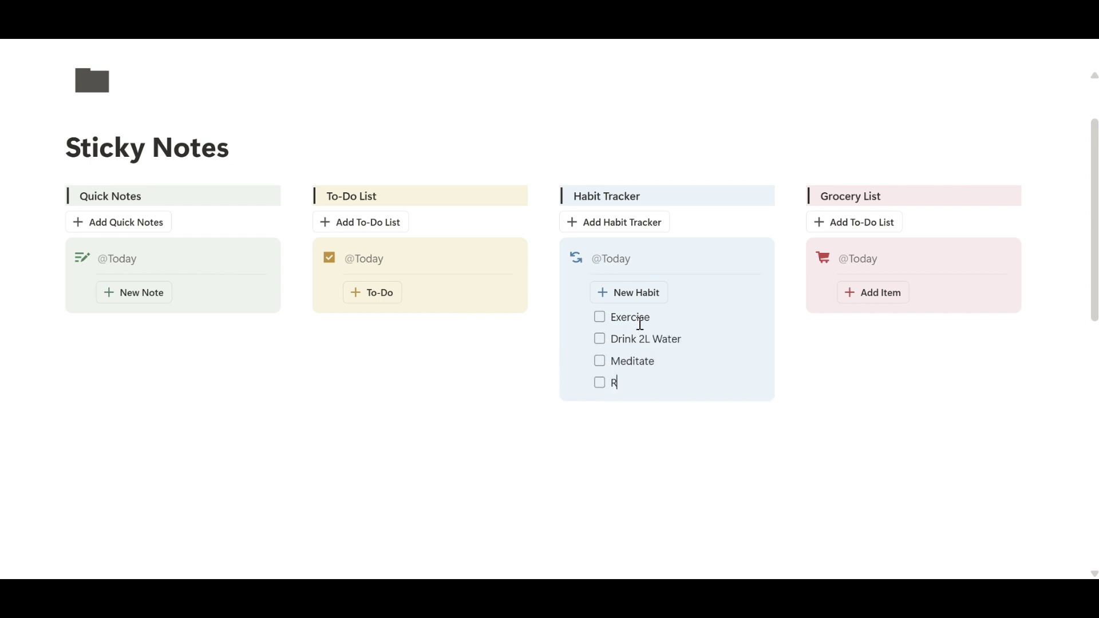
{"action": "type", "text": "ead"}
{"action": "key", "text": "Return"}
{"action": "type", "text": "Sleep @ 10pm"}
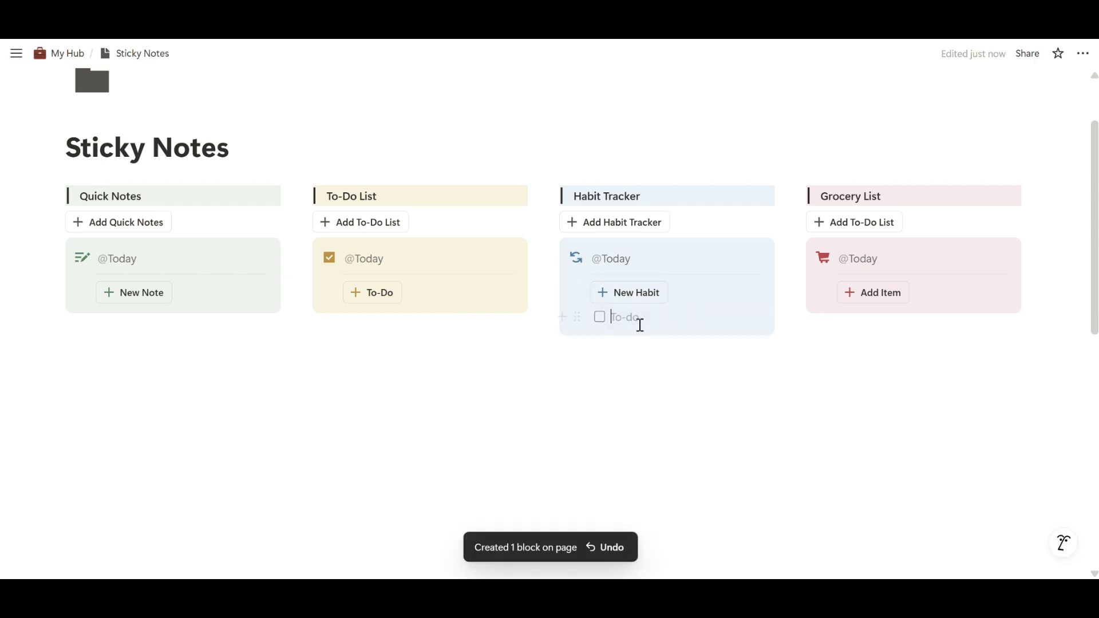
Fill the blue callout's empty checklist with Exercise, Drink 2L Water, Meditate, Read and Sleep @ 10pm.
{"action": "type", "text": "ercise"}
{"action": "key", "text": "Return"}
{"action": "type", "text": "Drink 2L Water"}
{"action": "key", "text": "Return"}
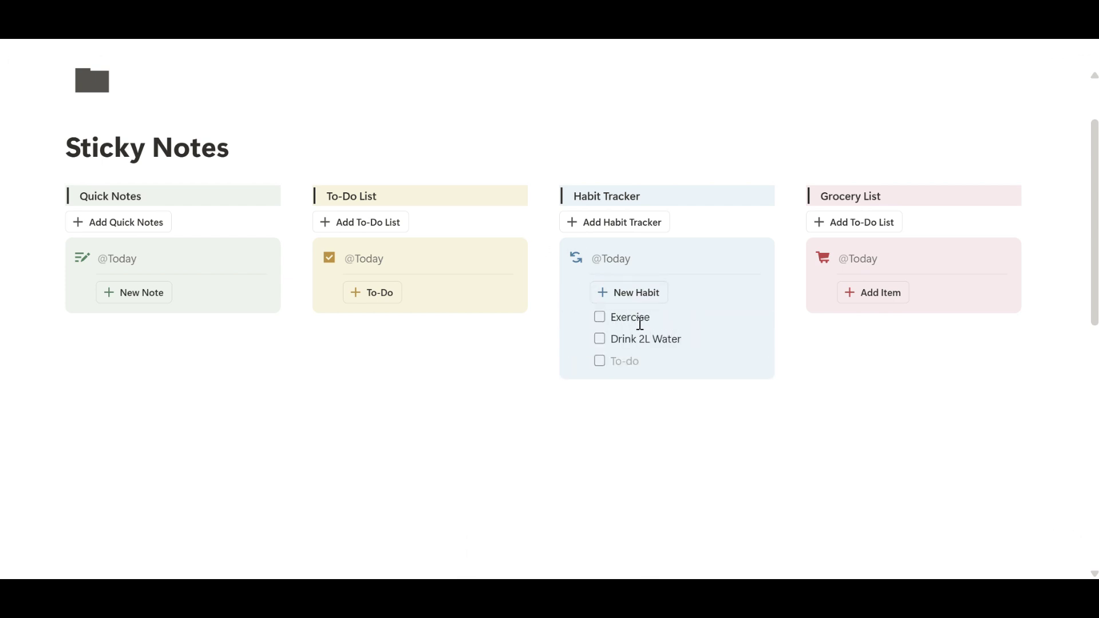
{"action": "type", "text": "Meditate"}
{"action": "key", "text": "Return"}
{"action": "type", "text": "Read"}
{"action": "key", "text": "Return"}
{"action": "type", "text": "Sleep @ 10pm"}
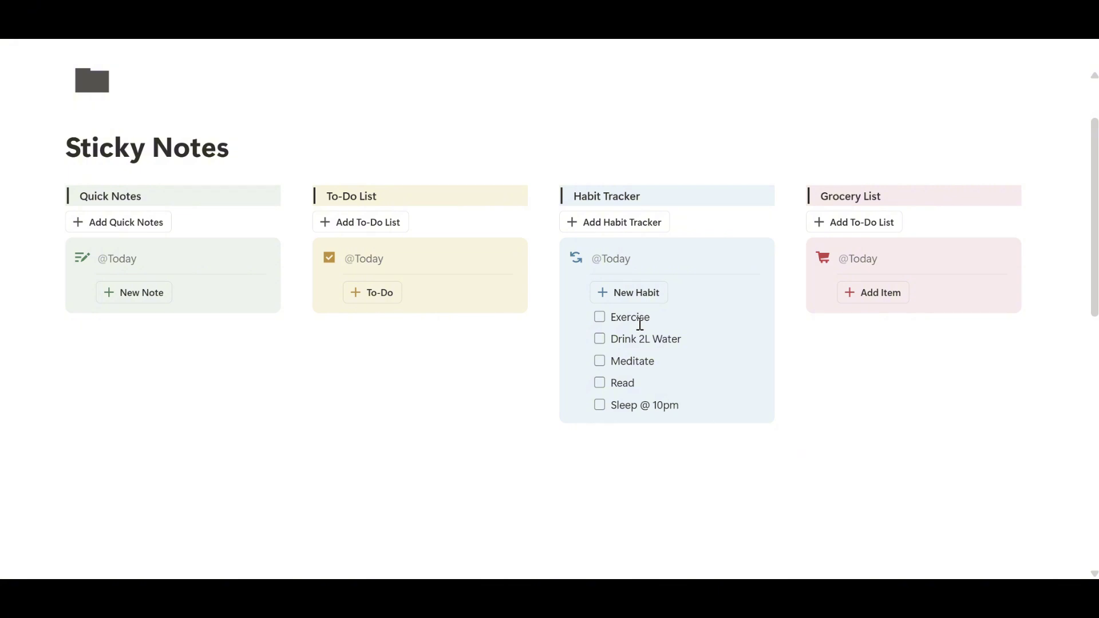
Copy the blue Habit Tracker callout together with its checklist.
{"action": "left_click", "coordinate": [547, 249]}
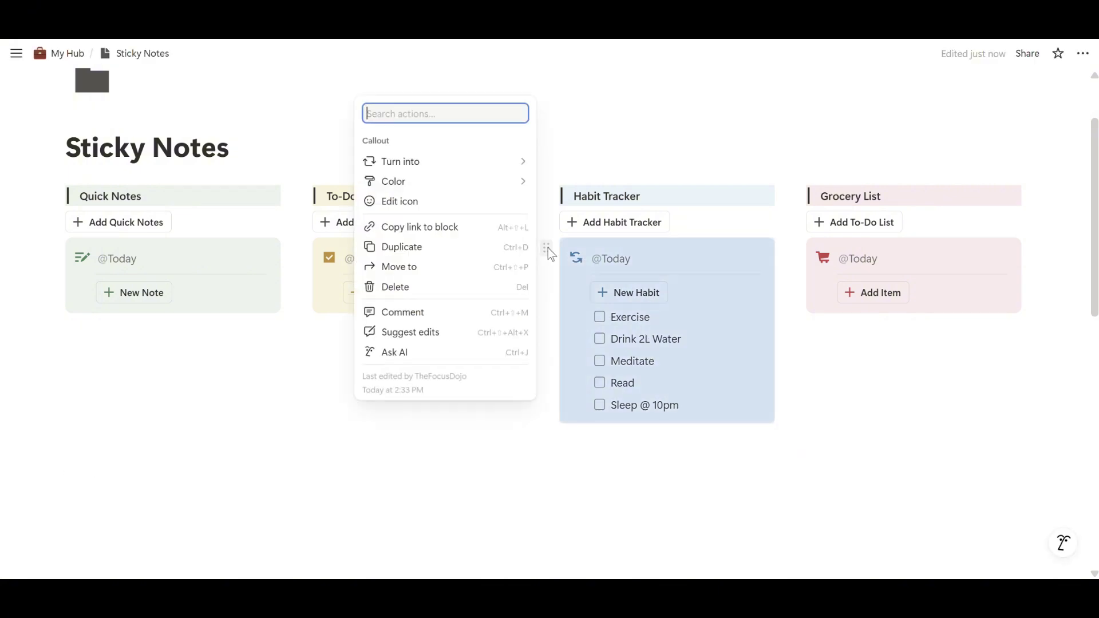
{"action": "key", "text": "Escape"}
{"action": "key", "text": "ctrl+c"}
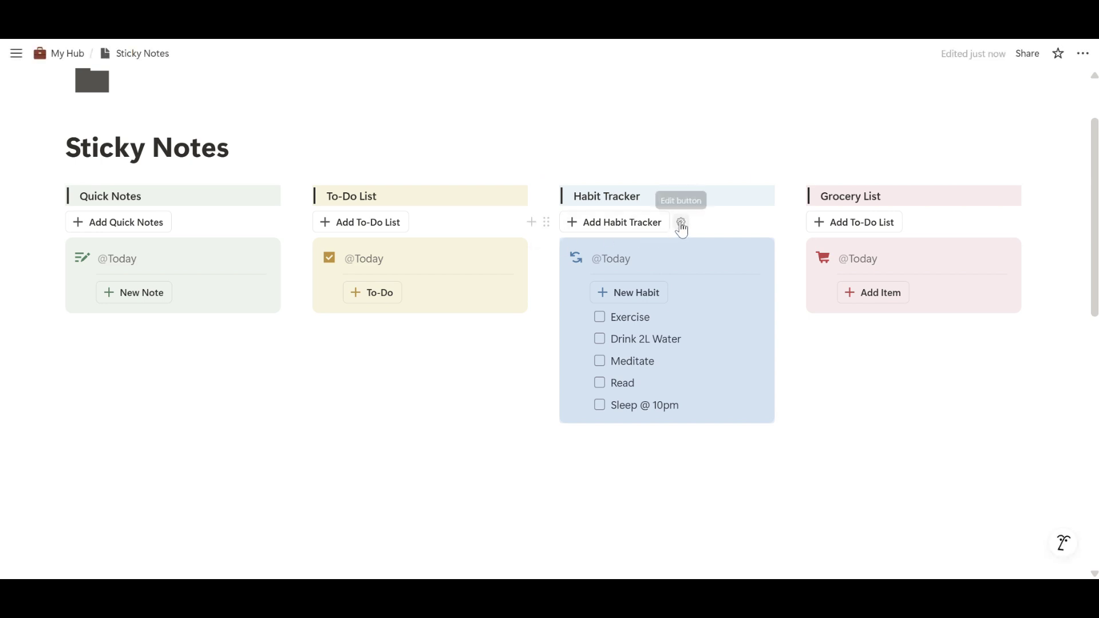
Replace the yellow callout inserted by the Add Habit Tracker button with the copied blue checklist callout, and finish the button's setup.
{"action": "left_click", "coordinate": [682, 223]}
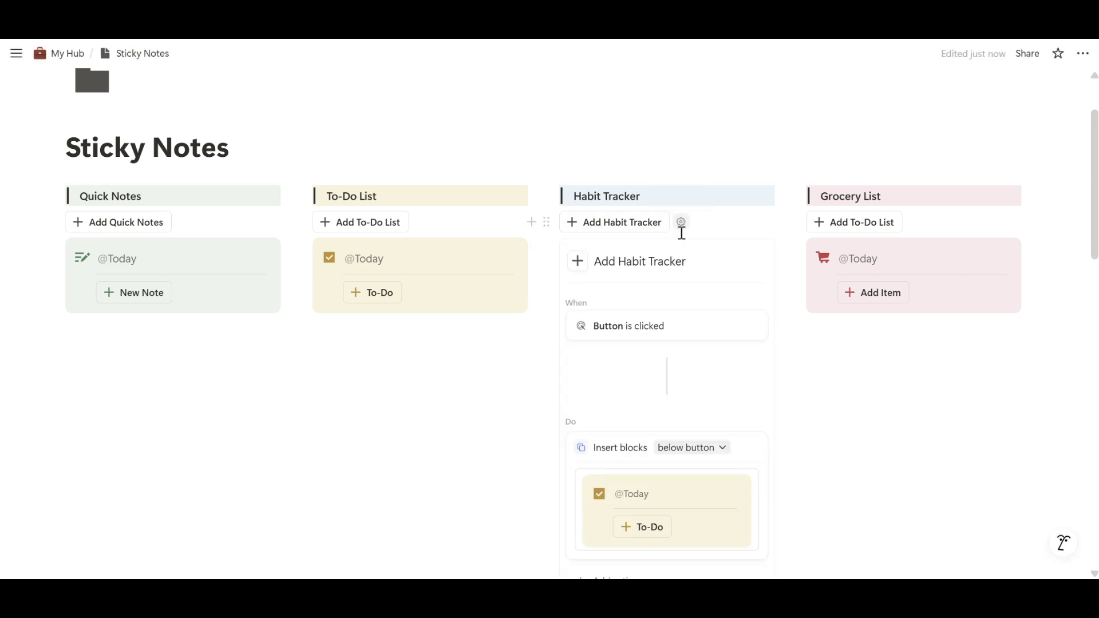
{"action": "left_click", "coordinate": [545, 484]}
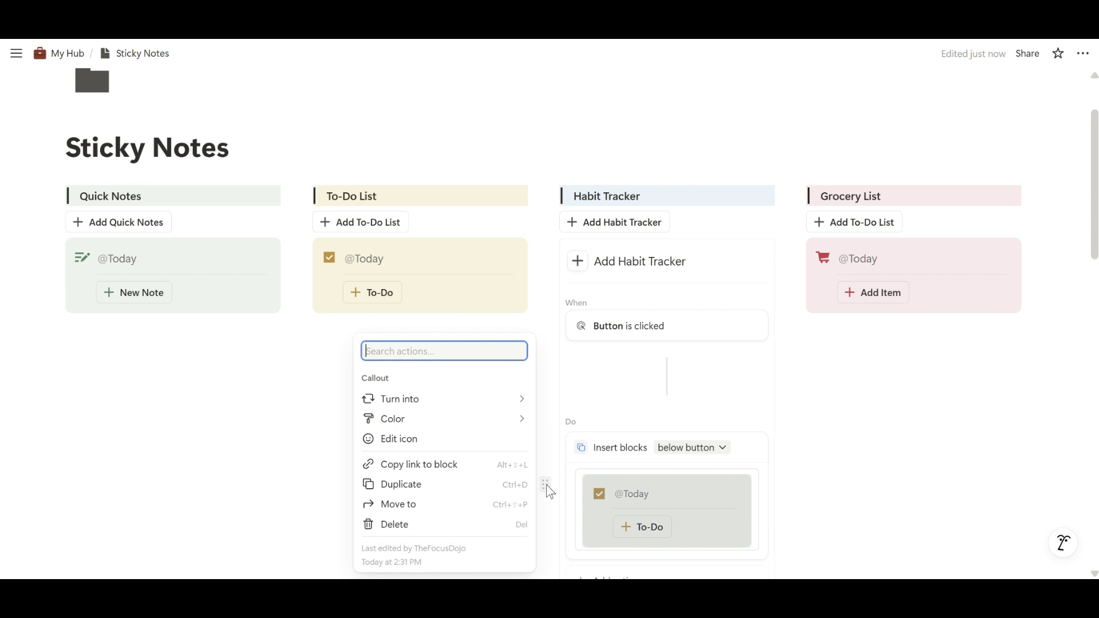
{"action": "left_click", "coordinate": [507, 523]}
{"action": "left_click", "coordinate": [594, 484]}
{"action": "key", "text": "ctrl+v"}
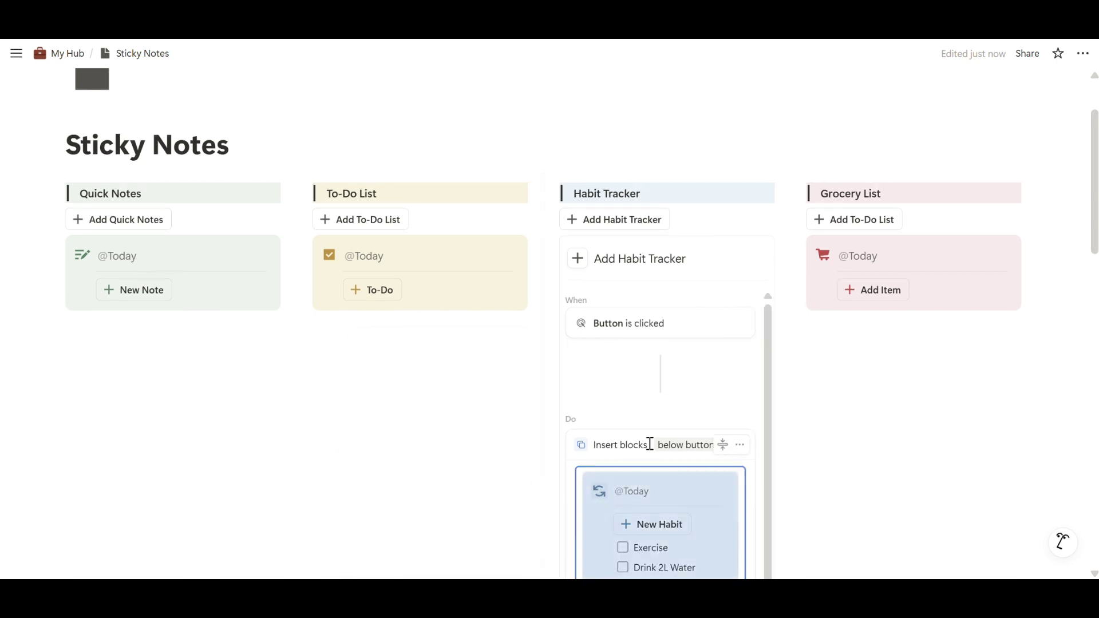
{"action": "scroll", "coordinate": [723, 376], "scroll_direction": "down", "scroll_amount": 1}
{"action": "scroll", "coordinate": [725, 375], "scroll_direction": "down", "scroll_amount": 3}
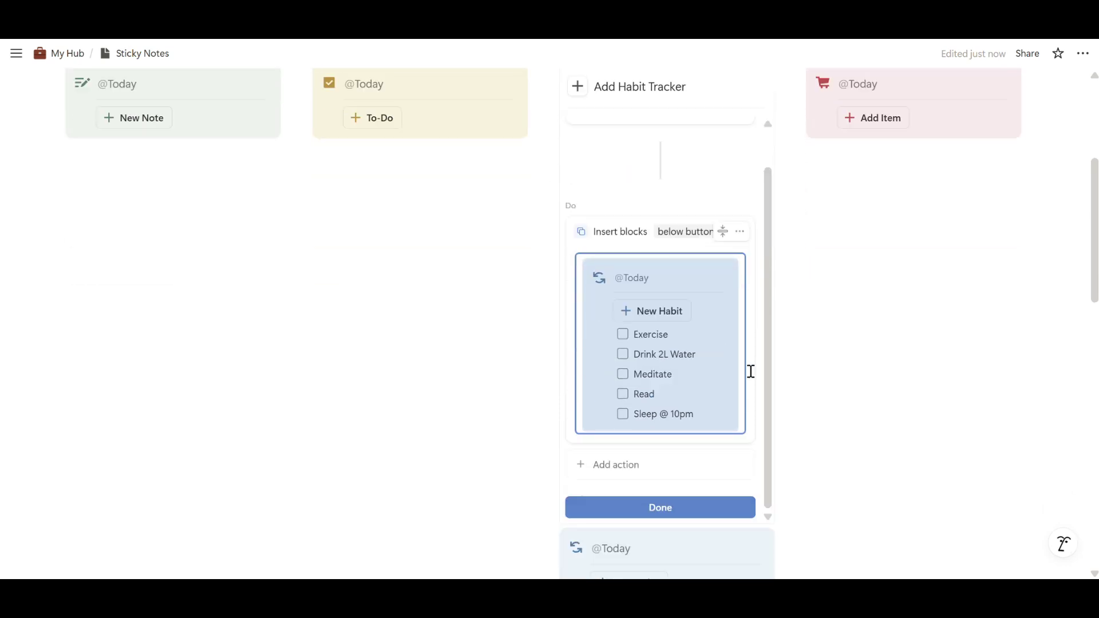
{"action": "left_click", "coordinate": [725, 509]}
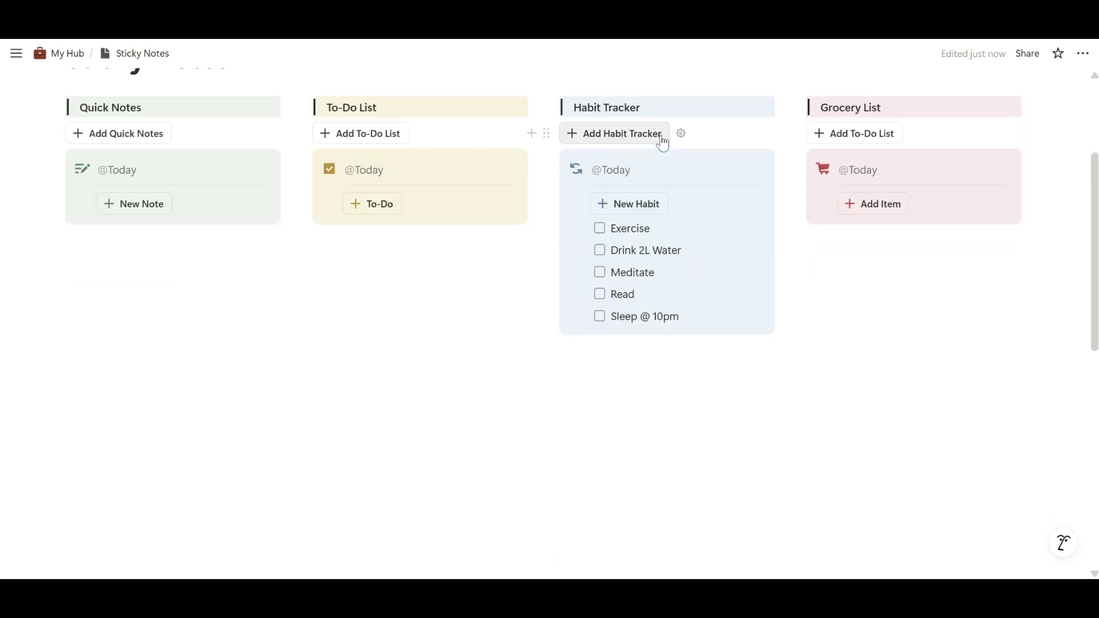
Test the Add Habit Tracker button by inserting a new habit callout, and undo the insertion.
{"action": "left_click", "coordinate": [660, 138]}
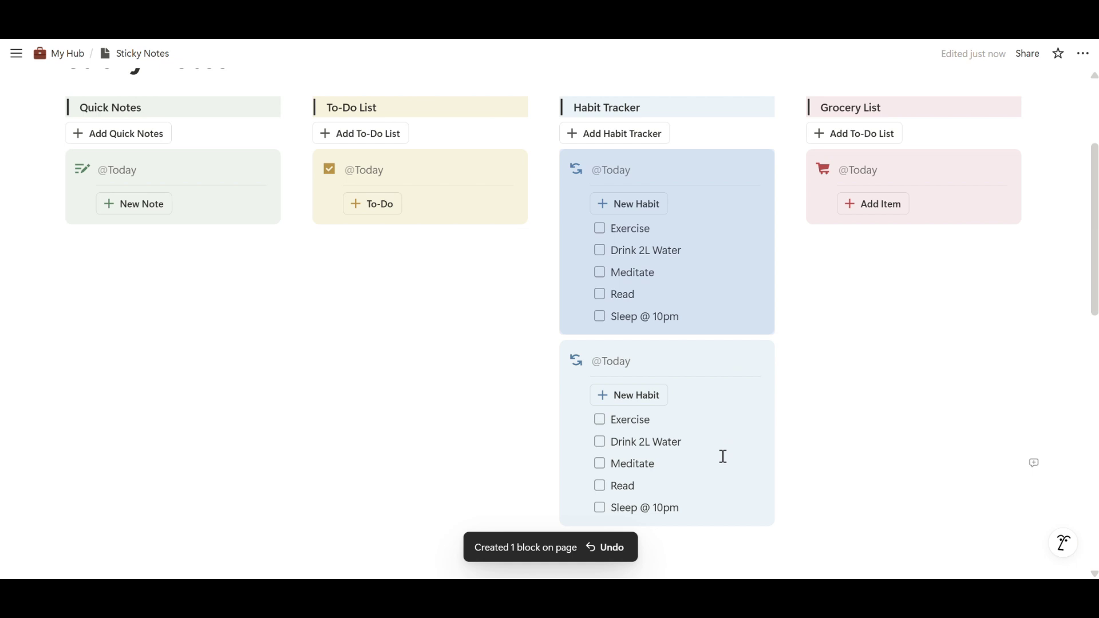
{"action": "left_click", "coordinate": [708, 554]}
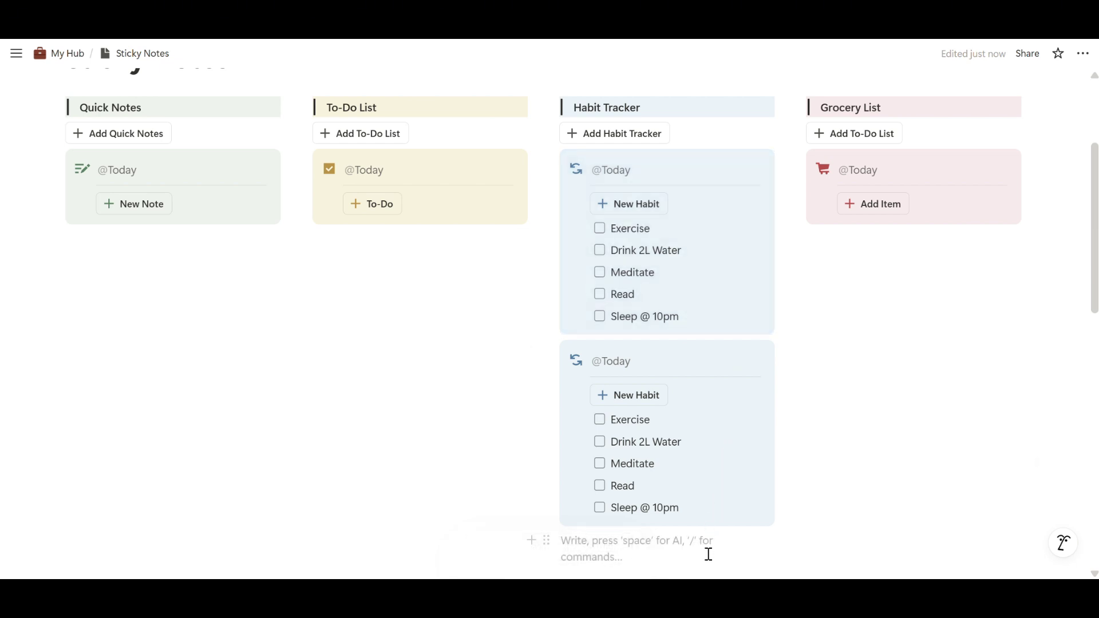
{"action": "key", "text": "ctrl+z"}
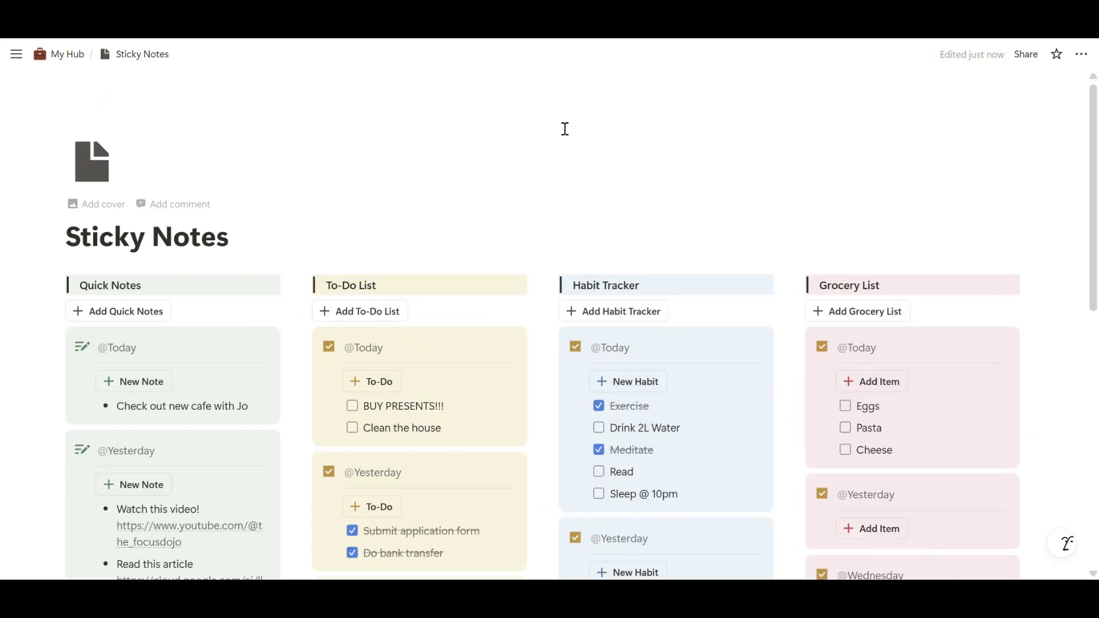
{"action": "scroll", "coordinate": [567, 133], "scroll_direction": "down", "scroll_amount": 3}
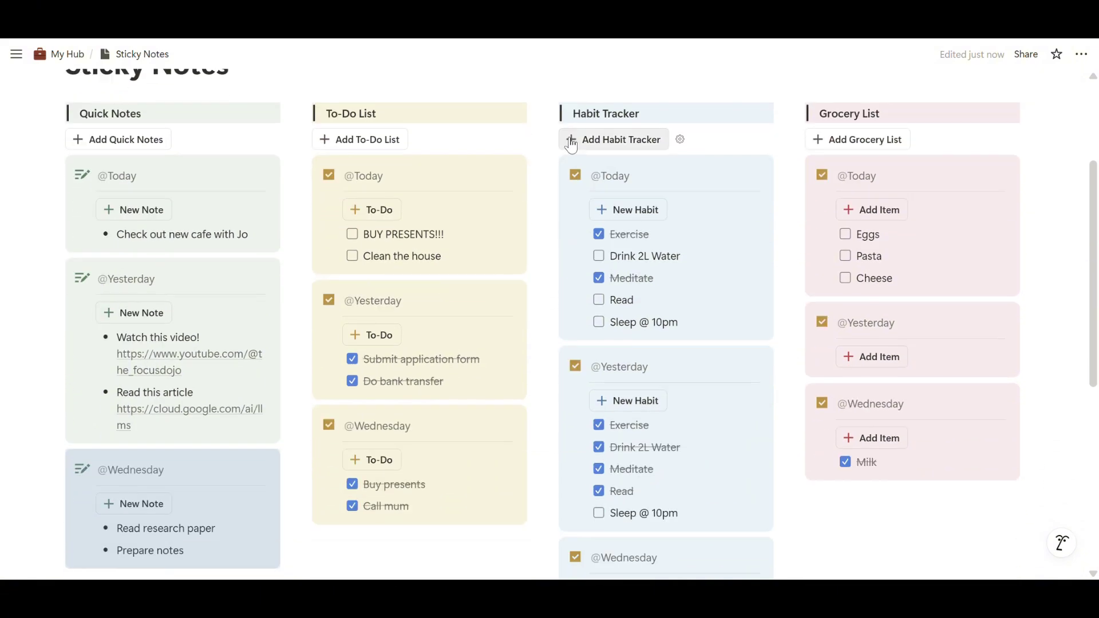
{"action": "scroll", "coordinate": [575, 153], "scroll_direction": "down", "scroll_amount": 6}
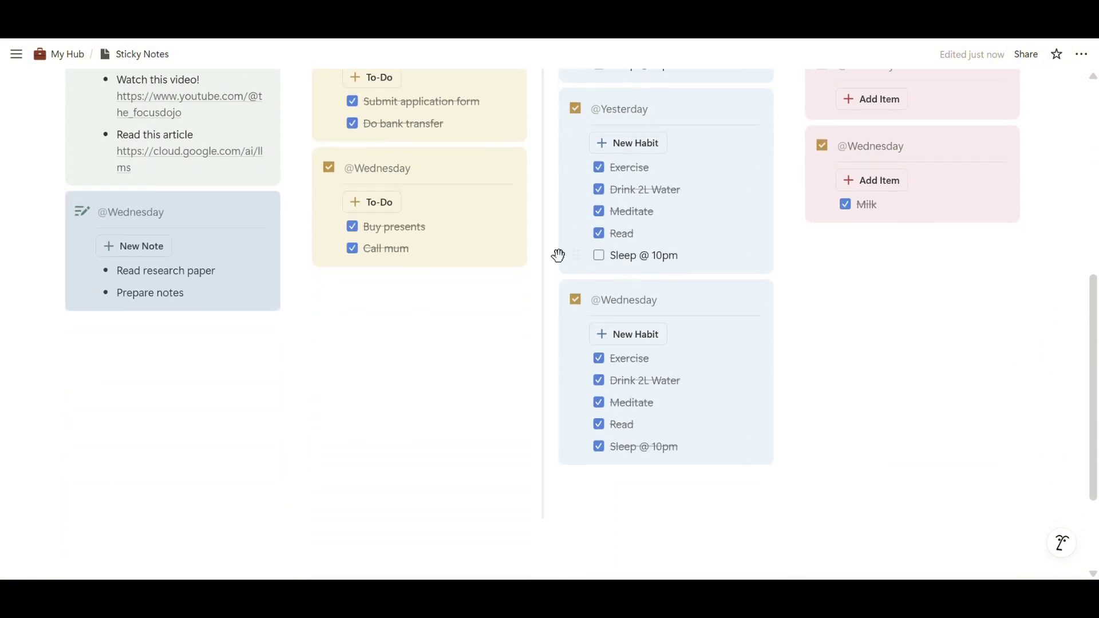
{"action": "scroll", "coordinate": [561, 259], "scroll_direction": "up", "scroll_amount": 9}
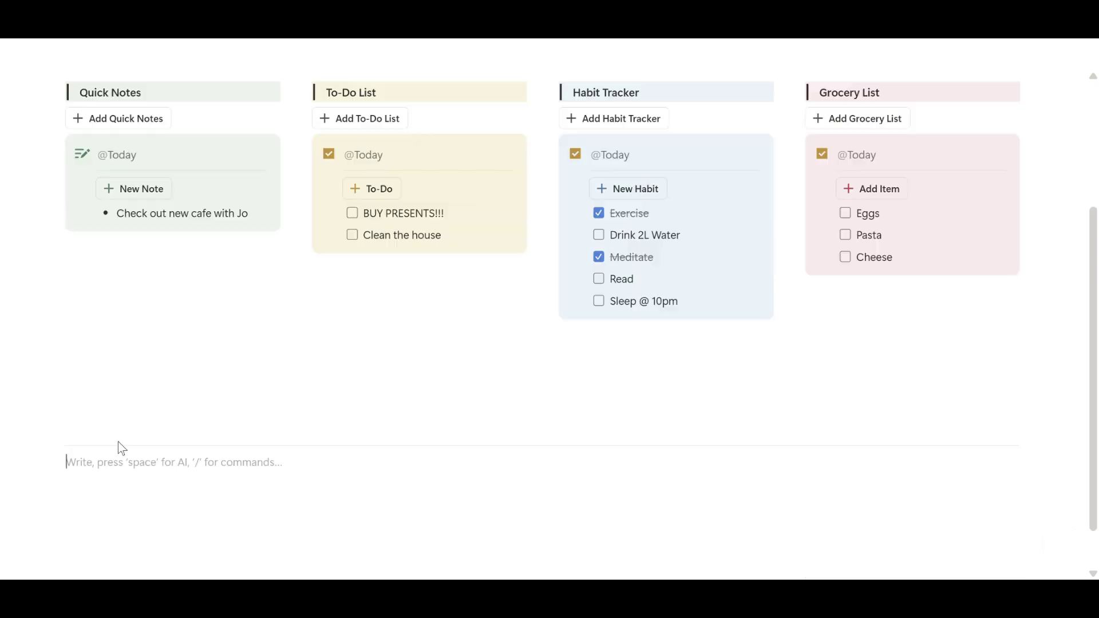
Create a subpage named Daily Archives below the divider and give it the trash can icon.
{"action": "type", "text": "/page"}
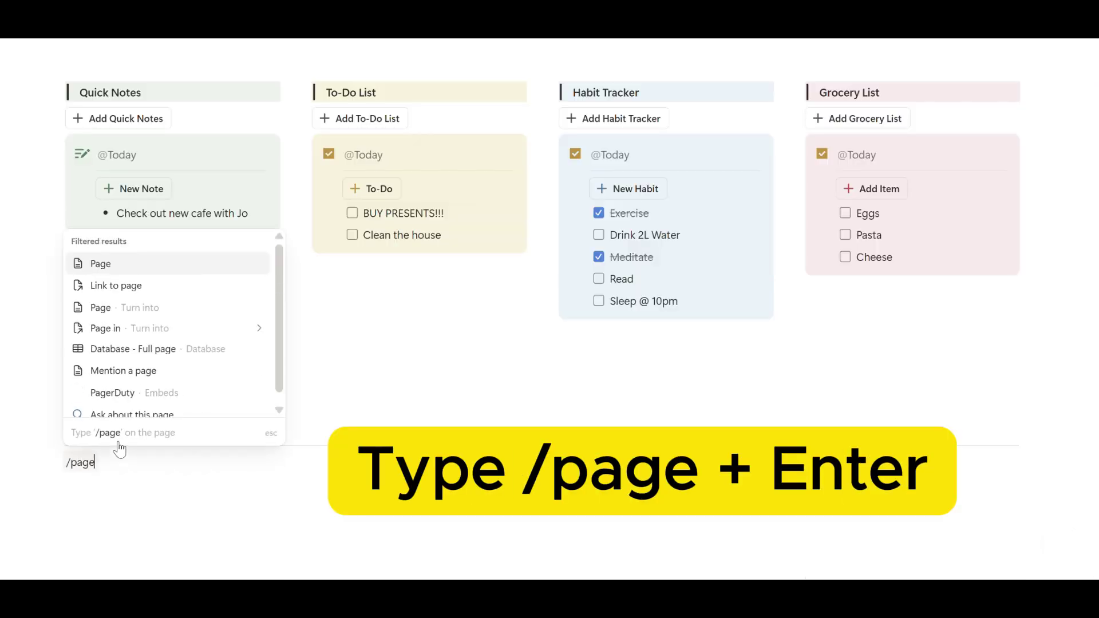
{"action": "key", "text": "Return"}
{"action": "type", "text": "Daily Ar"}
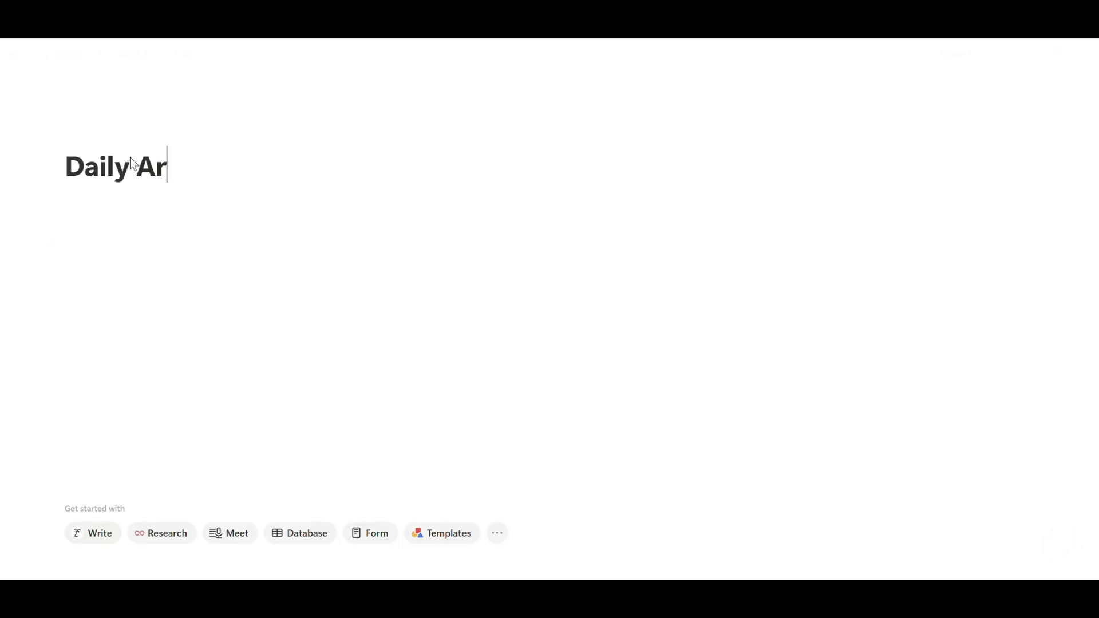
{"action": "type", "text": "chives"}
{"action": "left_click", "coordinate": [96, 133]}
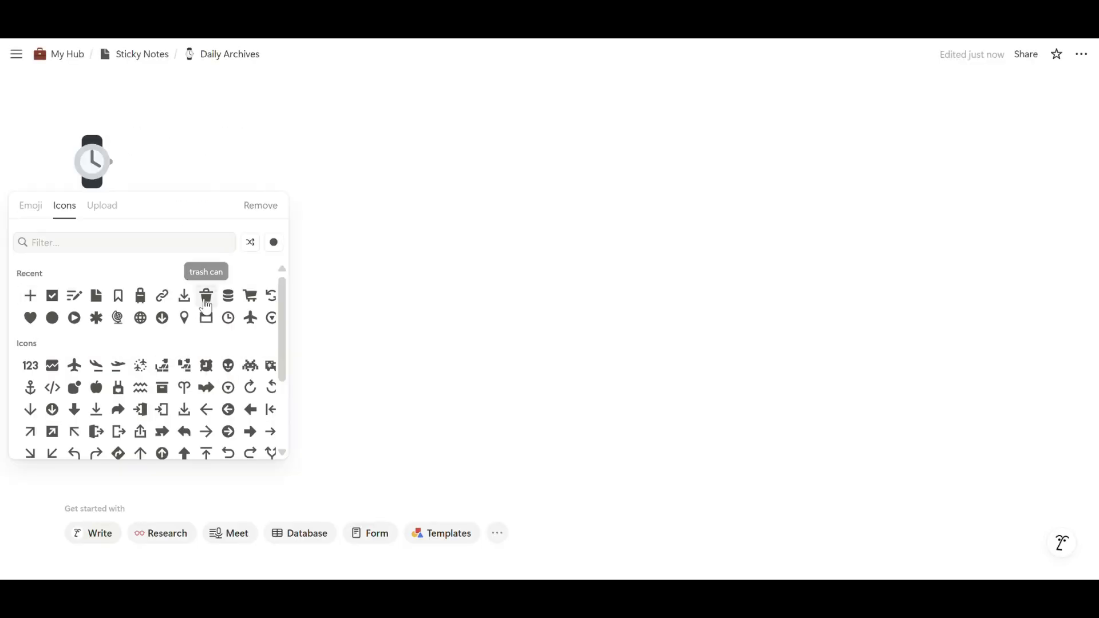
{"action": "left_click", "coordinate": [206, 293]}
Insert an inline database titled Daily Archives on the new page and add a Date property to it.
{"action": "left_click", "coordinate": [90, 279]}
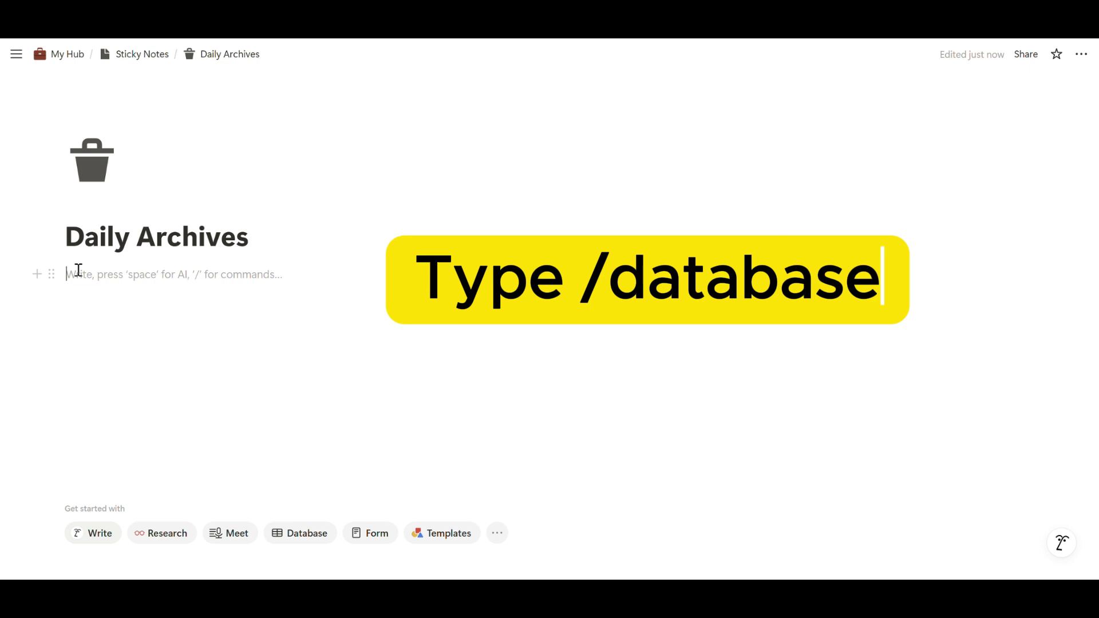
{"action": "type", "text": "/database"}
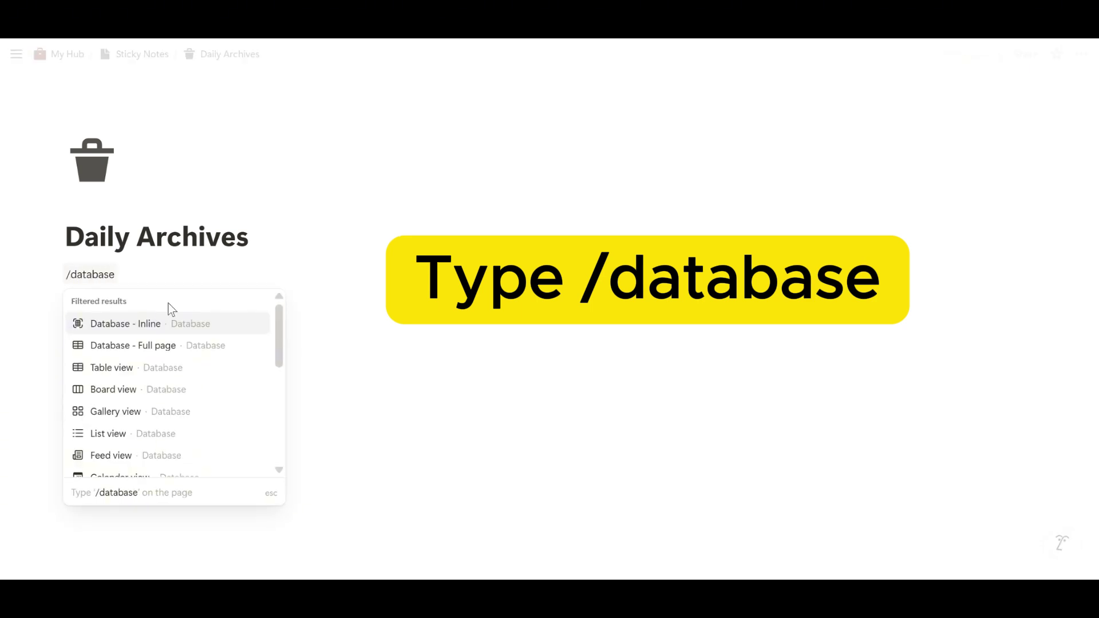
{"action": "left_click", "coordinate": [229, 331]}
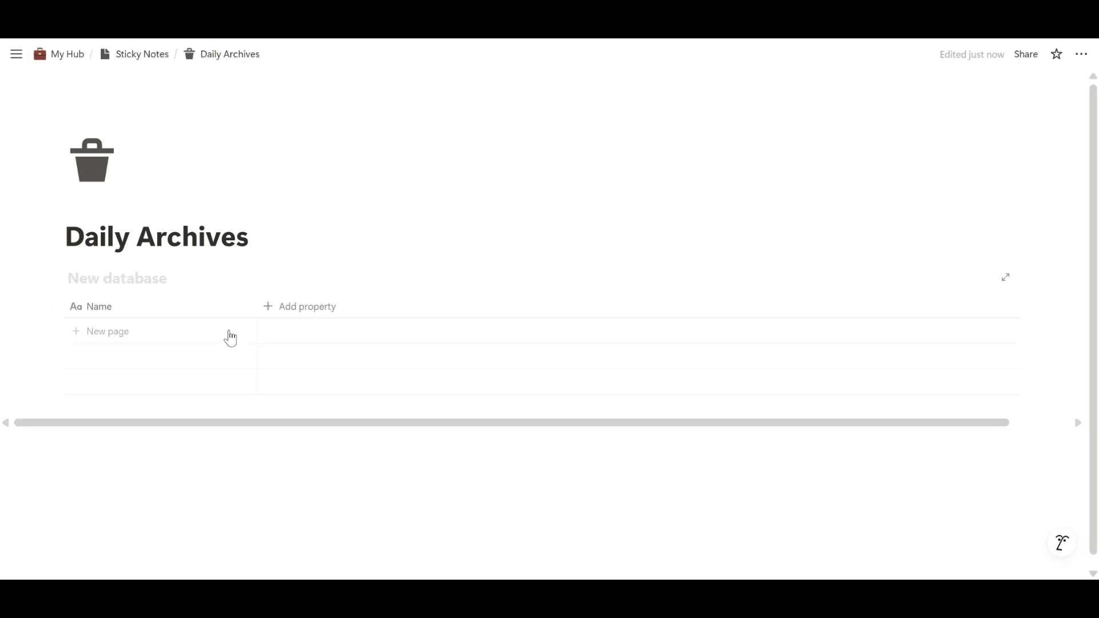
{"action": "left_click", "coordinate": [118, 278]}
{"action": "type", "text": "Daily Archives"}
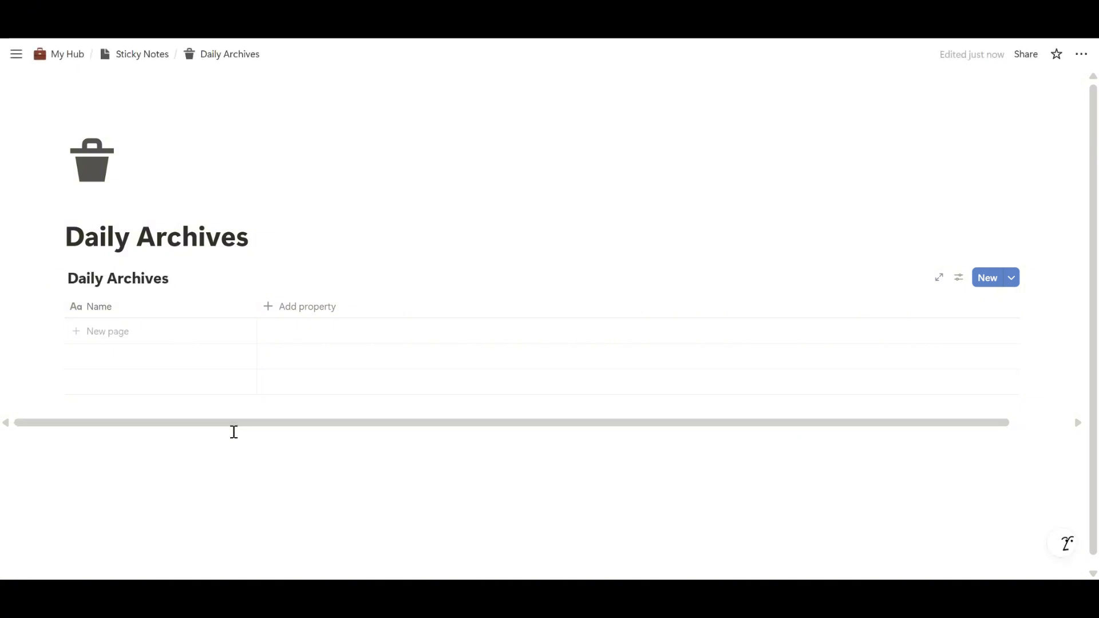
{"action": "left_click", "coordinate": [235, 446]}
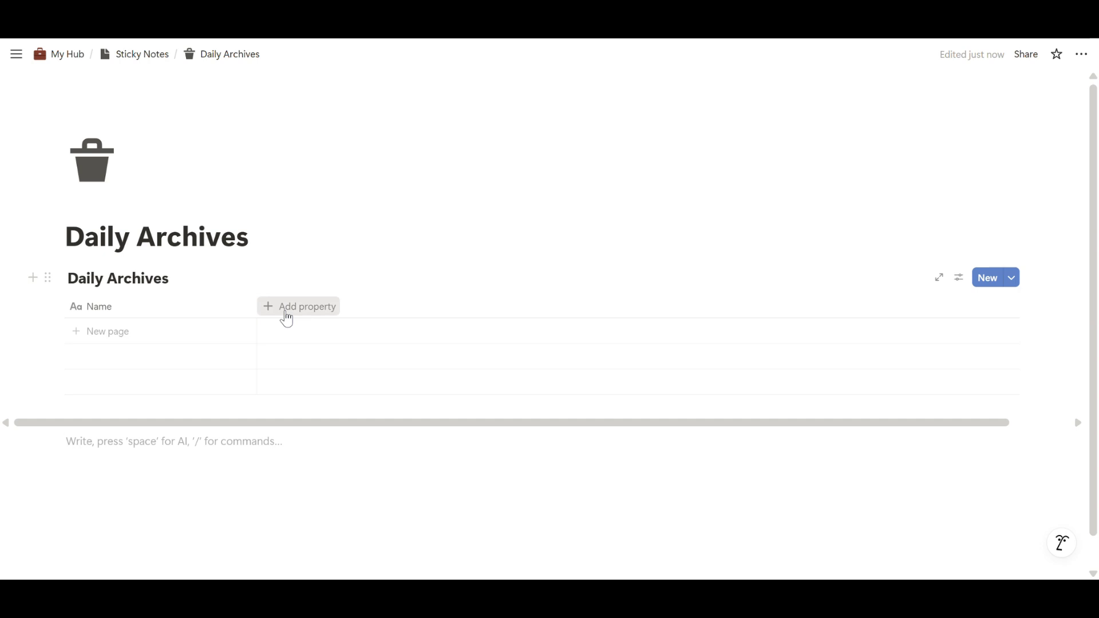
{"action": "left_click", "coordinate": [288, 316]}
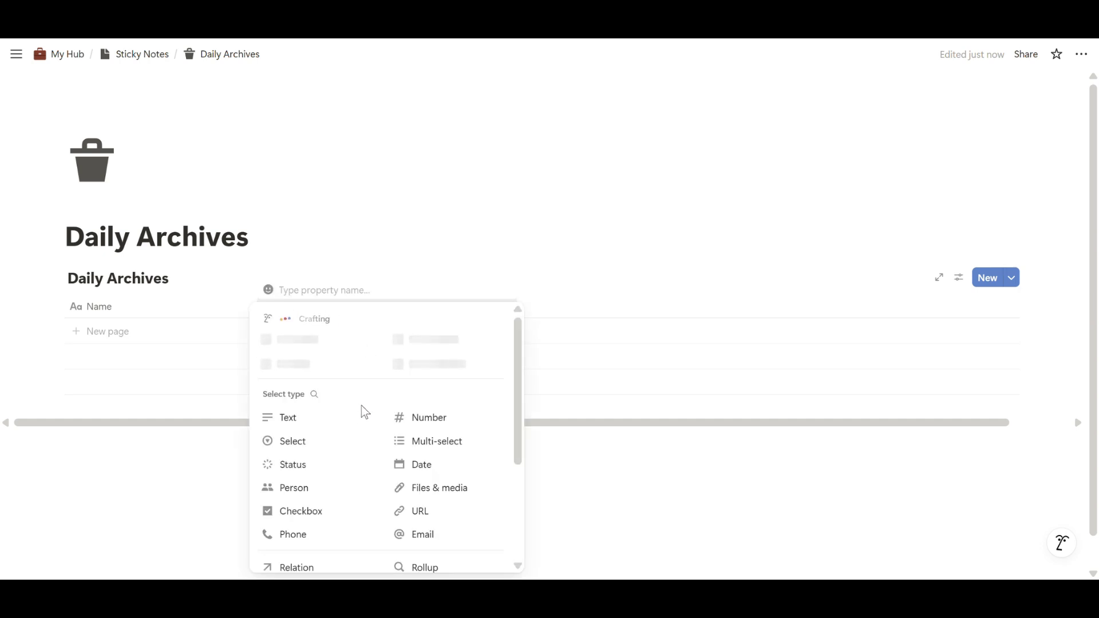
{"action": "left_click", "coordinate": [439, 473]}
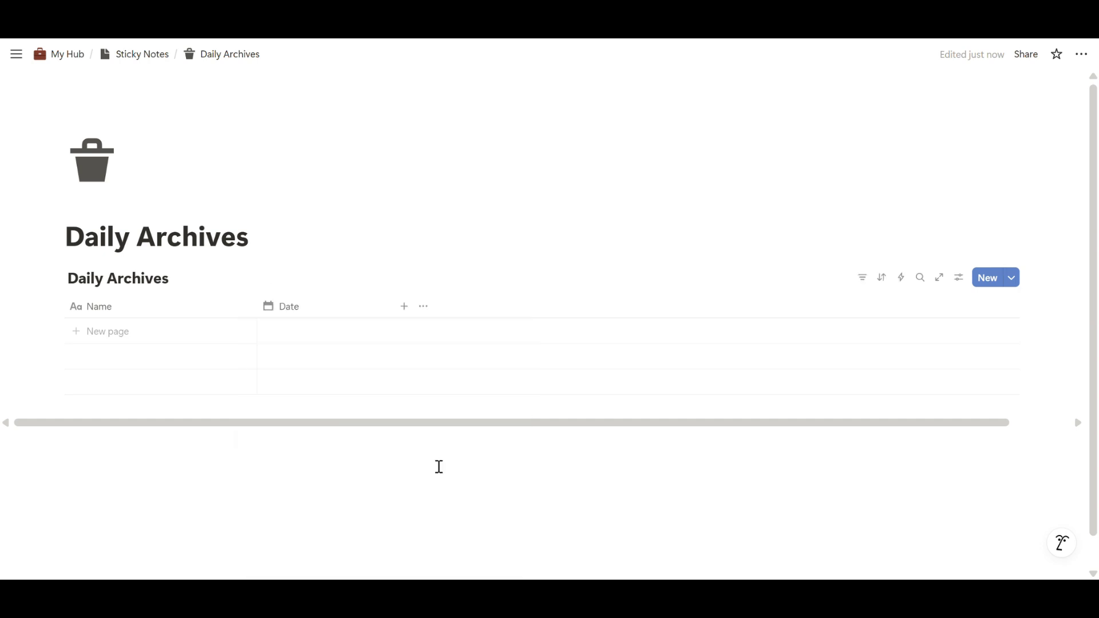
Return to the Sticky Notes page and create a button named Daily Archives (Cut & Paste) with the trash can icon above the divider.
{"action": "key", "text": "ctrl+["}
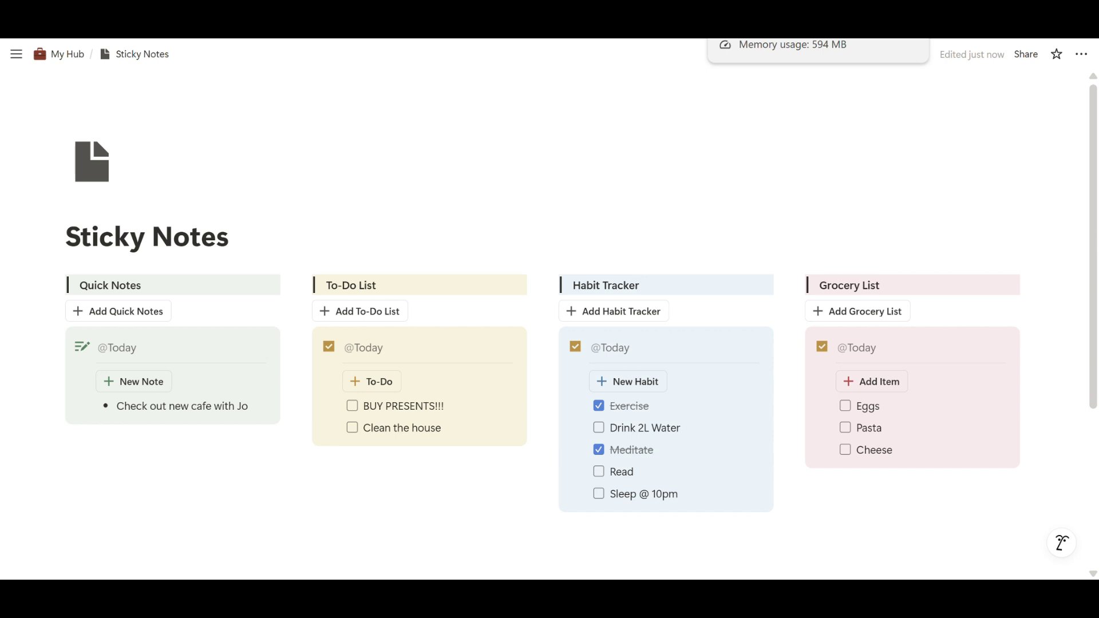
{"action": "scroll", "coordinate": [86, 447], "scroll_direction": "down", "scroll_amount": 3}
{"action": "left_click", "coordinate": [86, 448]}
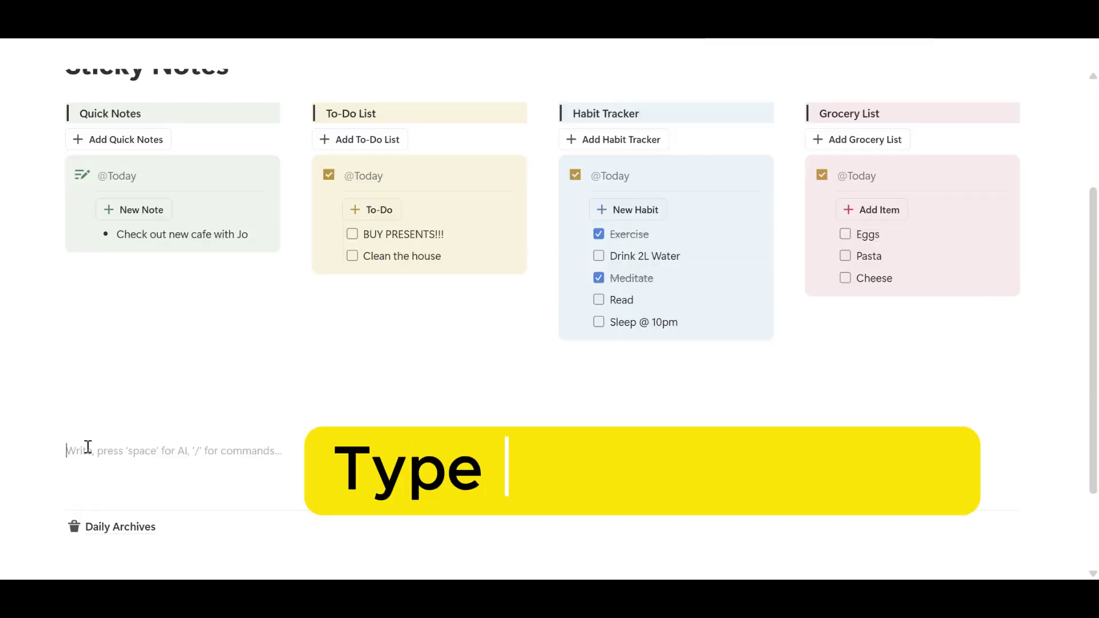
{"action": "type", "text": "/button"}
{"action": "key", "text": "Return"}
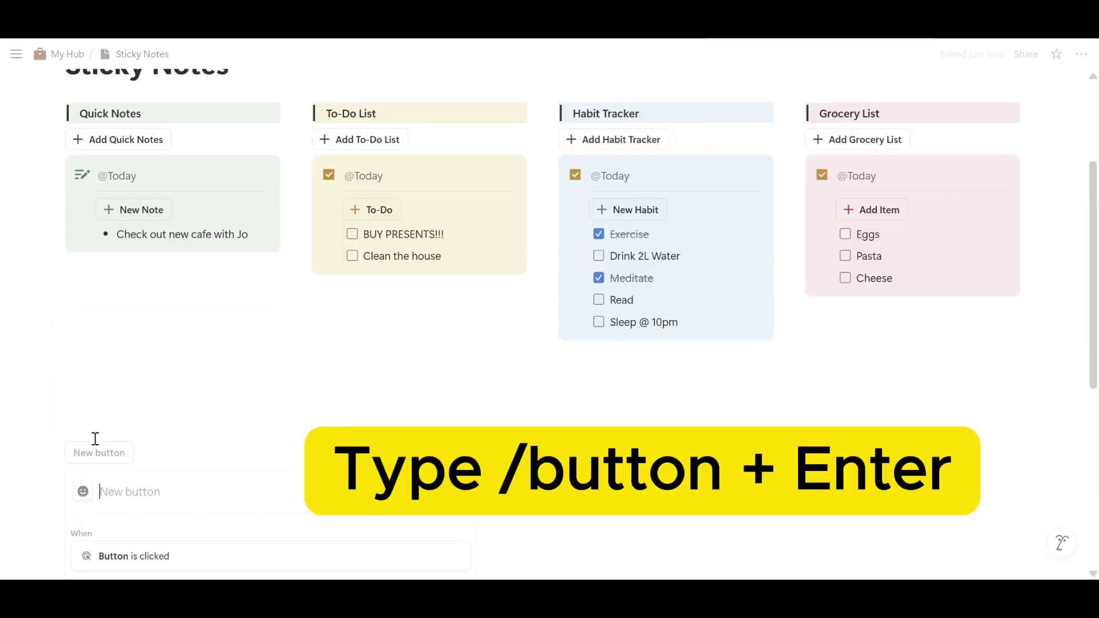
{"action": "type", "text": "Daily A"}
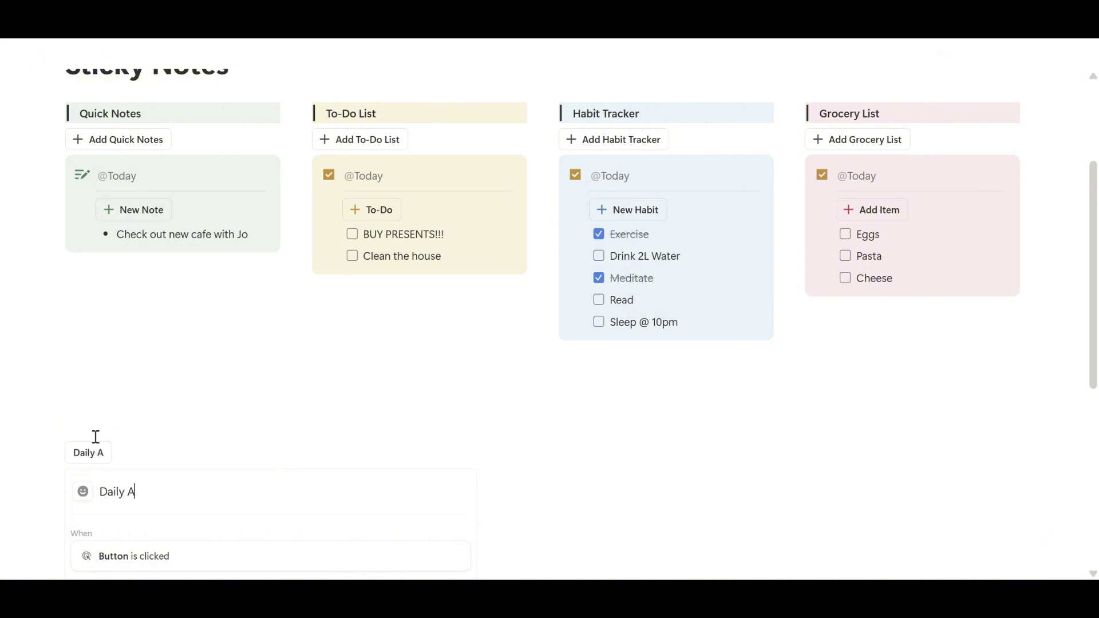
{"action": "type", "text": "rchives (Cut & Paste)"}
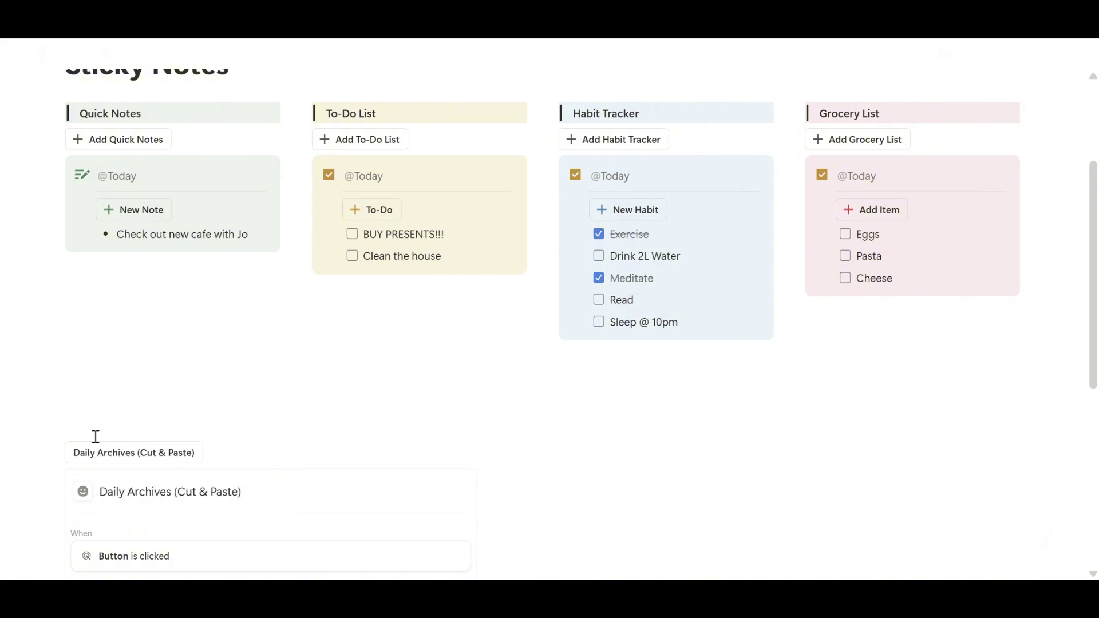
{"action": "left_click", "coordinate": [83, 492]}
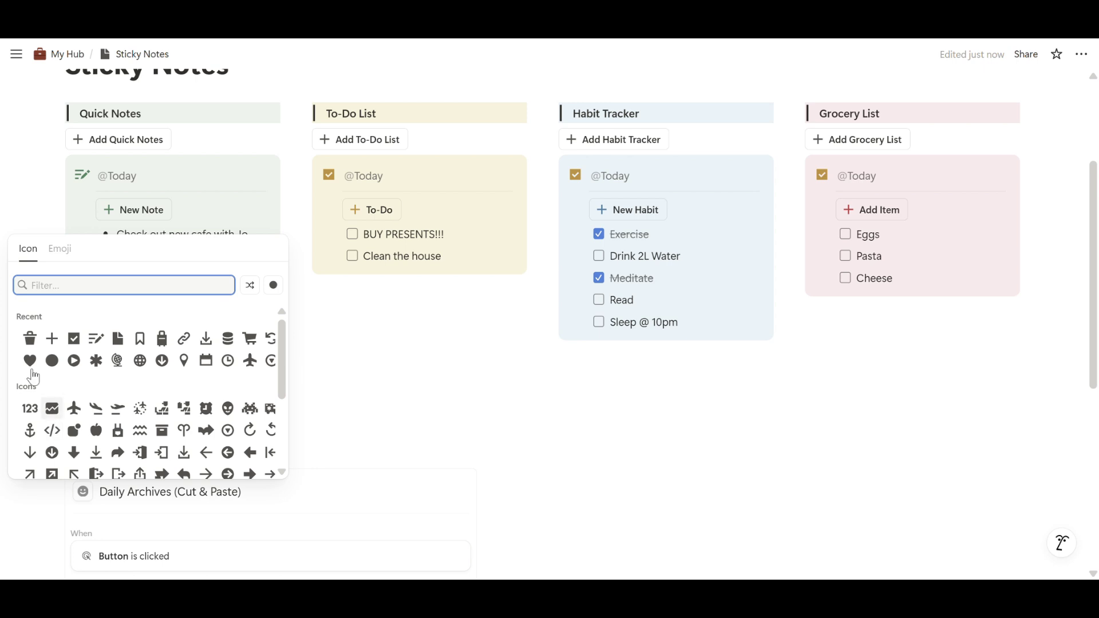
{"action": "left_click", "coordinate": [129, 399]}
Give the button an action that adds a page to the Daily Archives database.
{"action": "scroll", "coordinate": [207, 510], "scroll_direction": "down", "scroll_amount": 3}
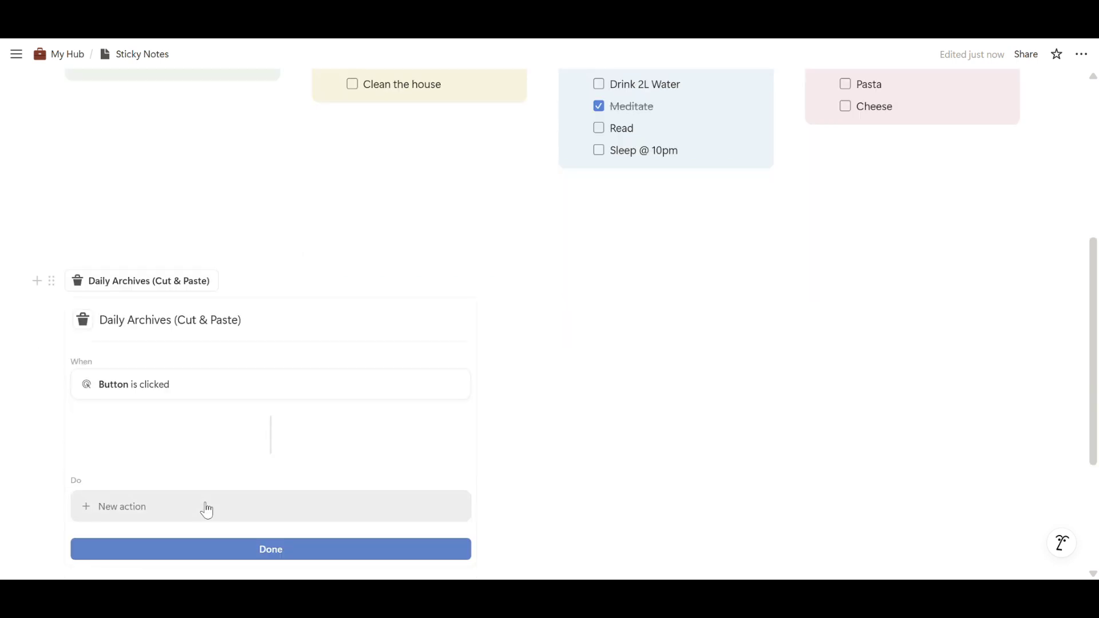
{"action": "left_click", "coordinate": [207, 511]}
{"action": "left_click", "coordinate": [153, 291]}
{"action": "scroll", "coordinate": [183, 404], "scroll_direction": "down", "scroll_amount": 2}
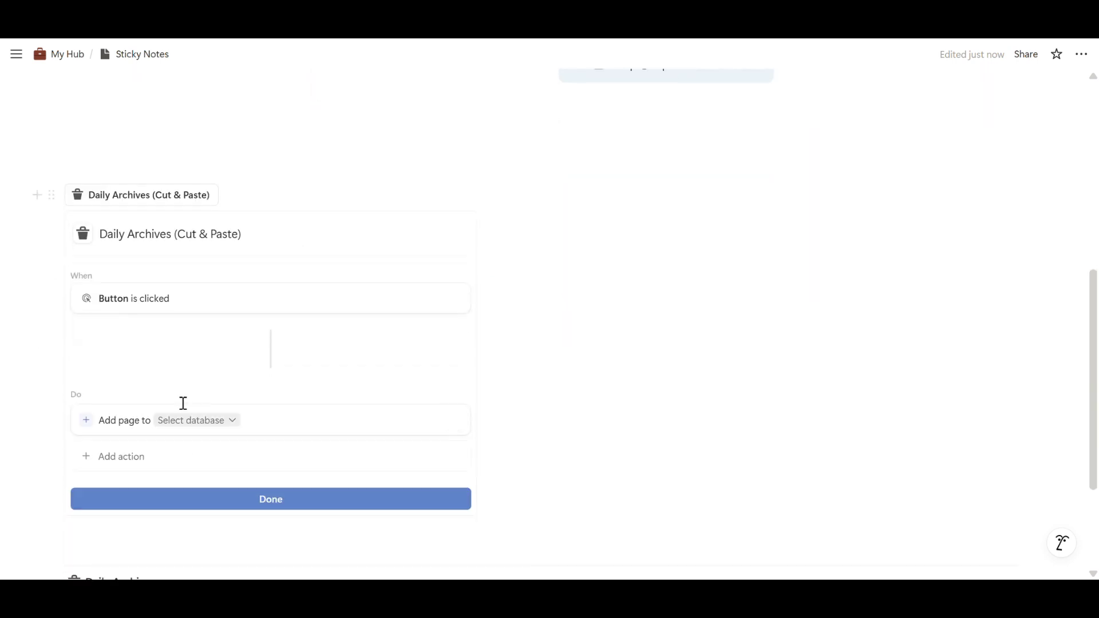
{"action": "left_click", "coordinate": [198, 421]}
{"action": "left_click", "coordinate": [235, 246]}
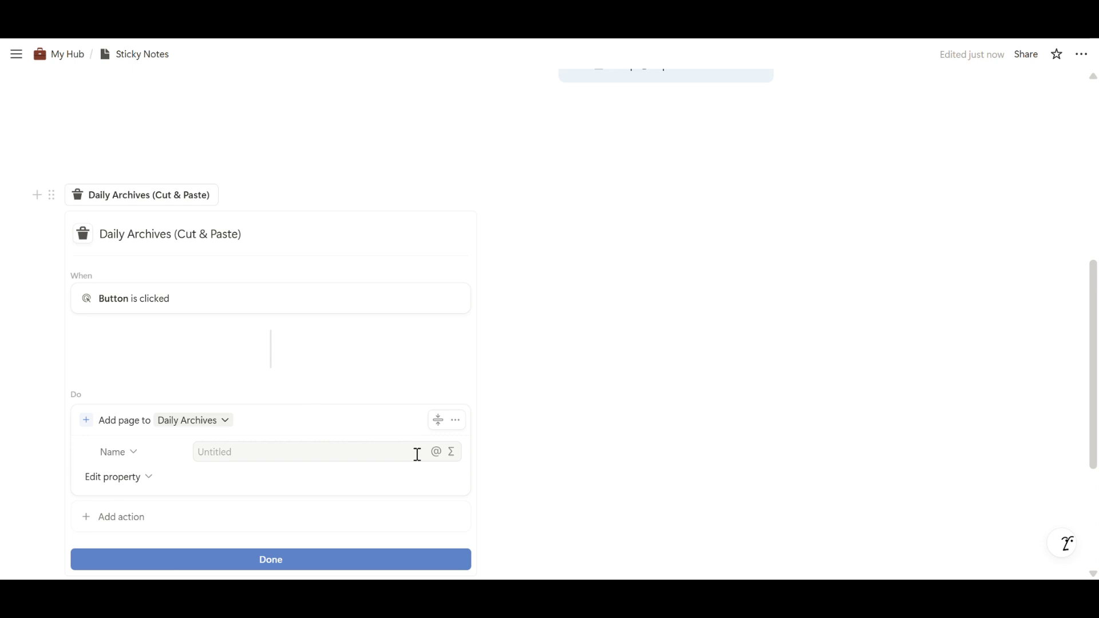
Set the added page's Name to the formula "Daily Log " + dateAdd(today(), -1, "days") and save it.
{"action": "left_click", "coordinate": [457, 456]}
{"action": "type", "text": "\""}
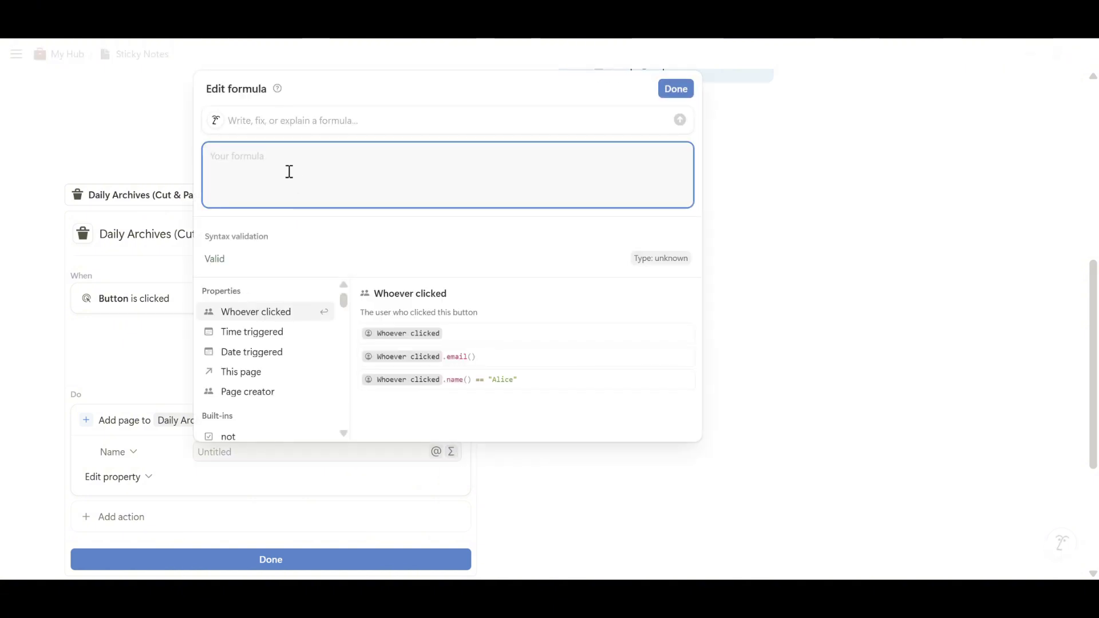
{"action": "type", "text": "Daily Log"}
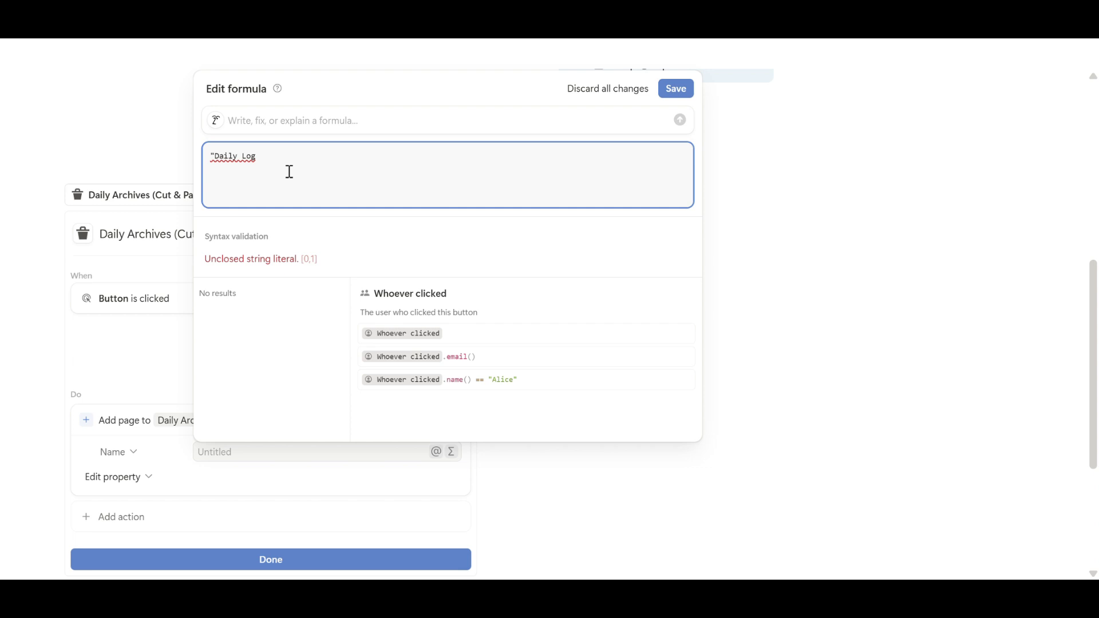
{"action": "type", "text": " \""}
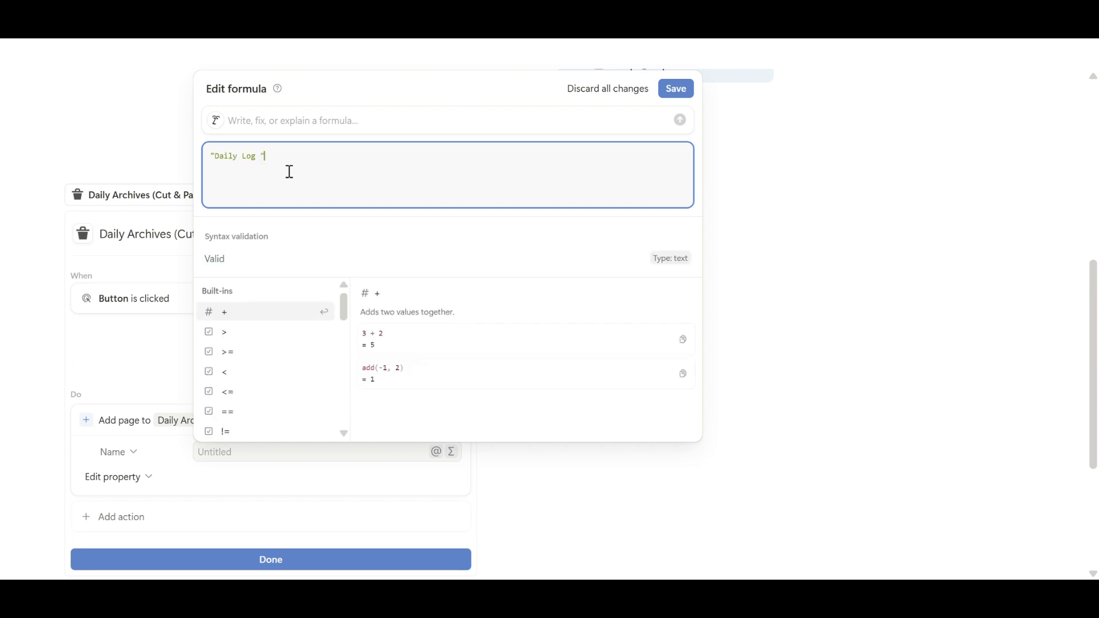
{"action": "type", "text": " +"}
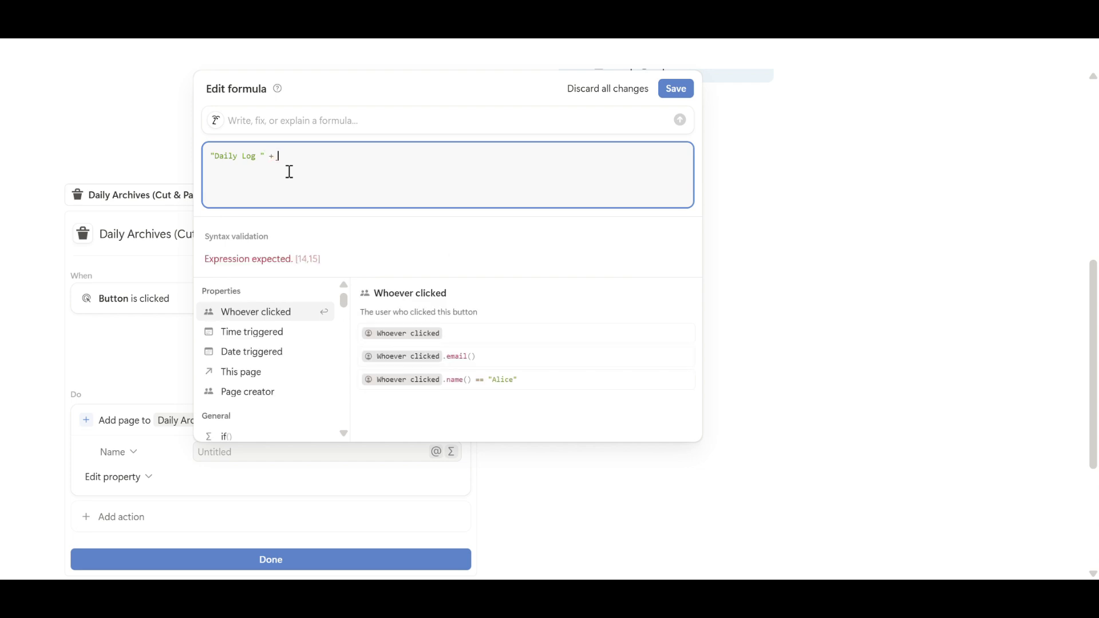
{"action": "type", "text": " dateAdd("}
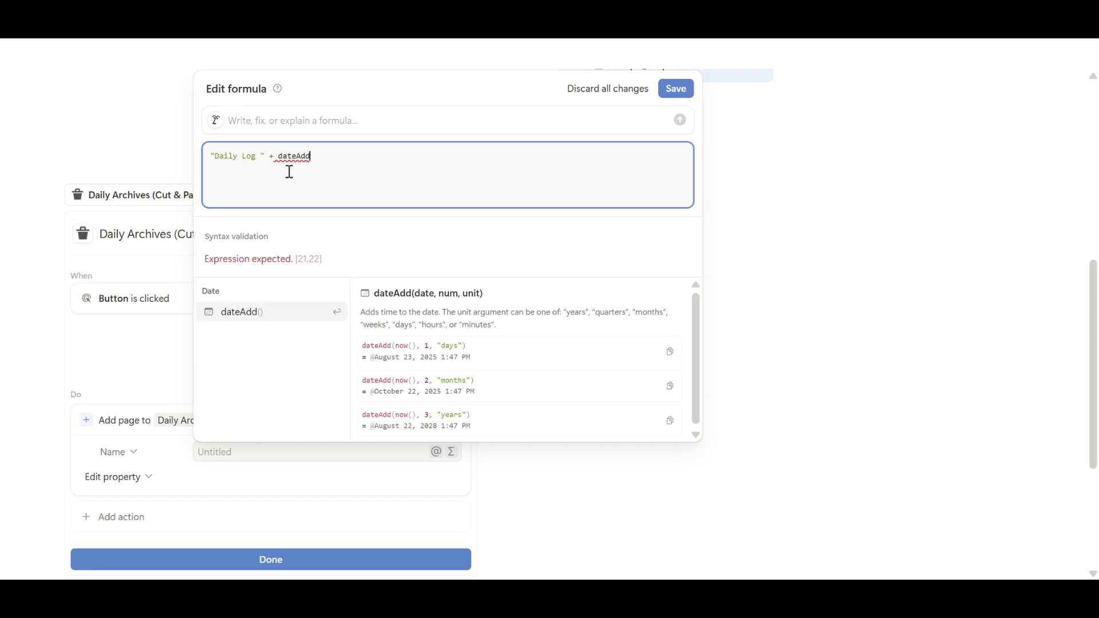
{"action": "type", "text": "oda"}
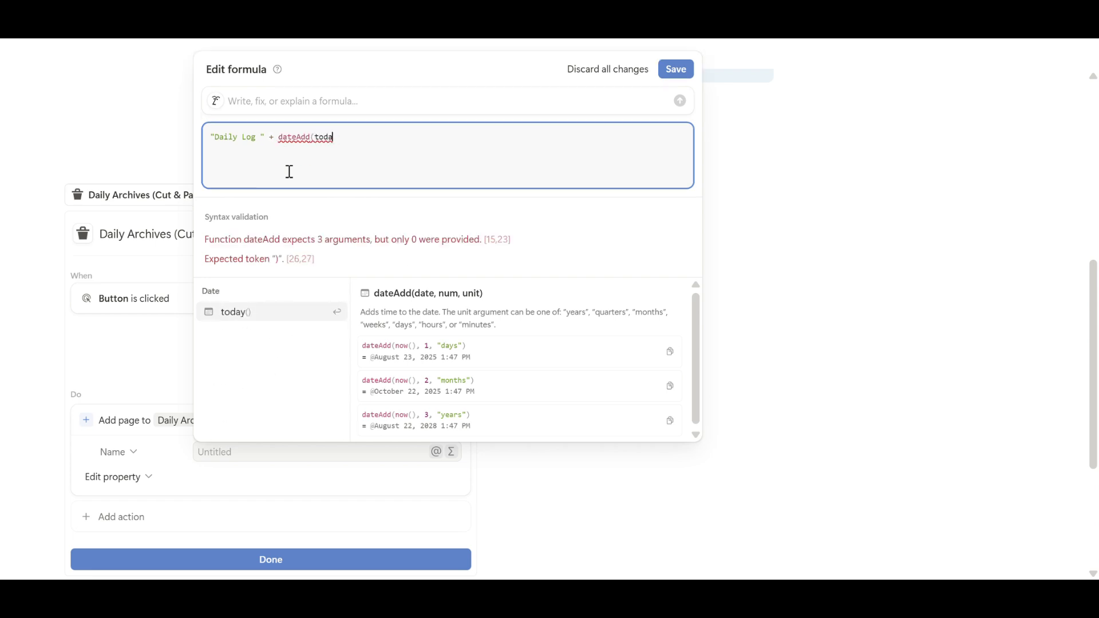
{"action": "type", "text": "y(), -1, "}
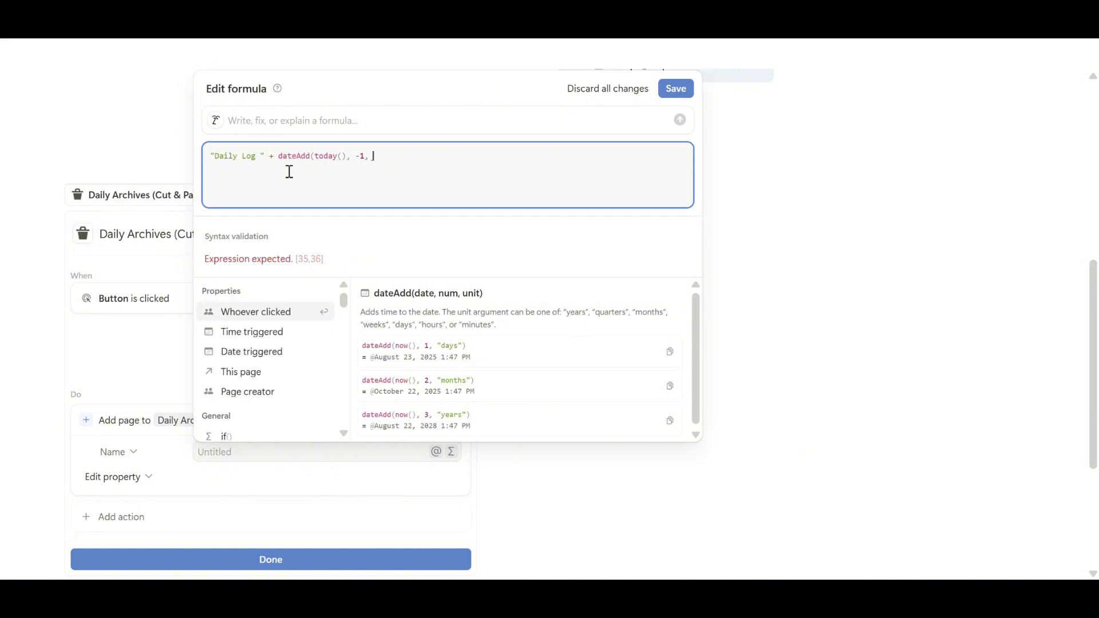
{"action": "type", "text": "\"days\")"}
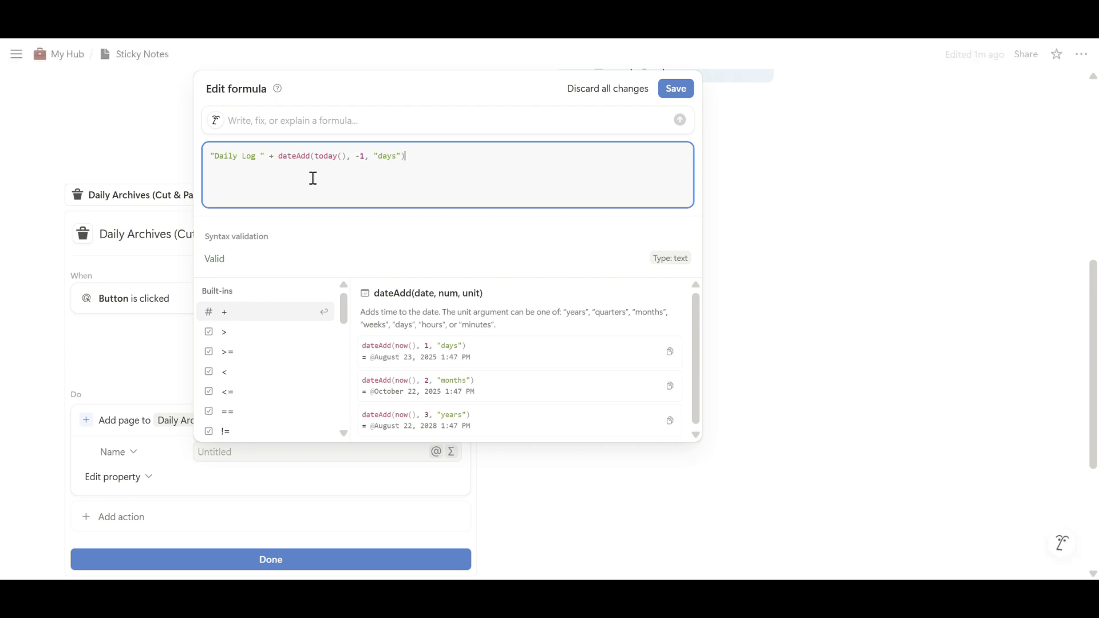
{"action": "left_click", "coordinate": [685, 97]}
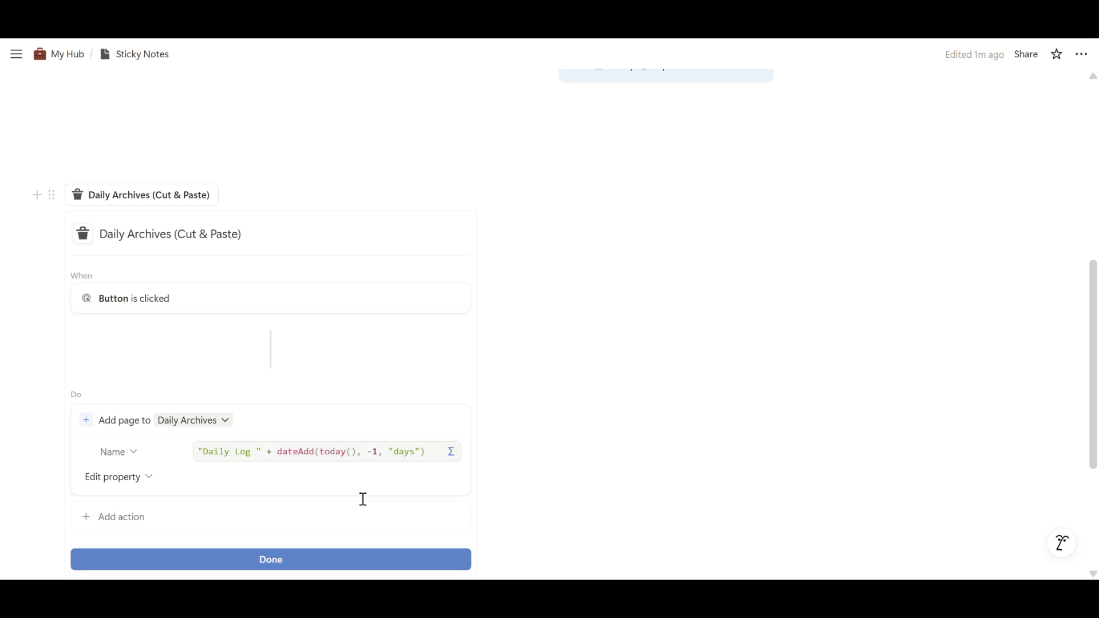
Include the Date property in the add-page action and set it to Time triggered.
{"action": "left_click", "coordinate": [146, 491]}
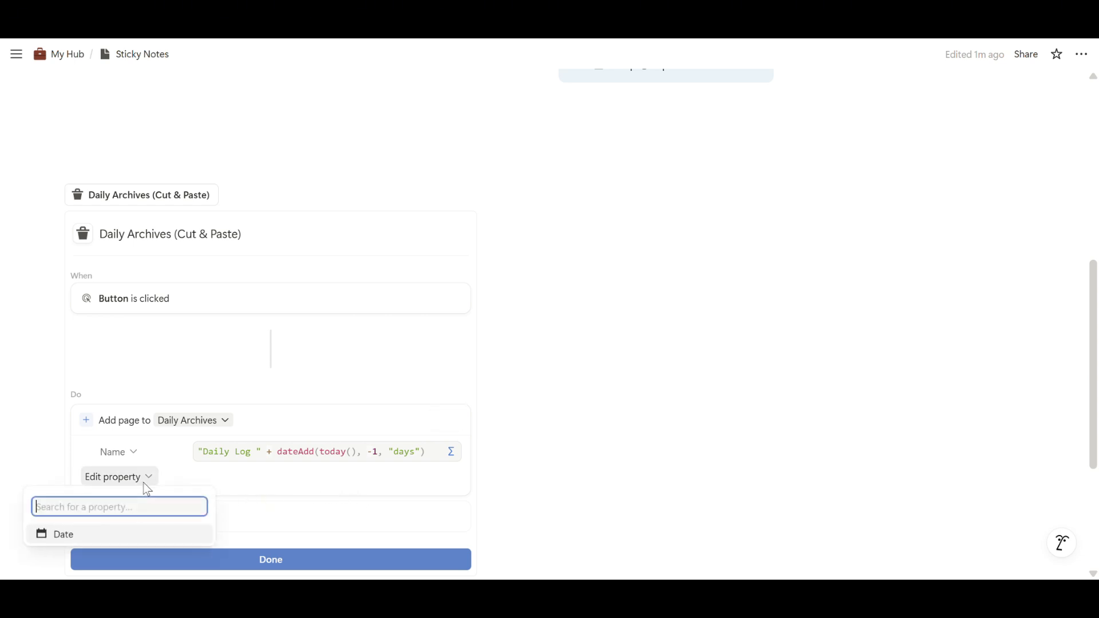
{"action": "left_click", "coordinate": [130, 538]}
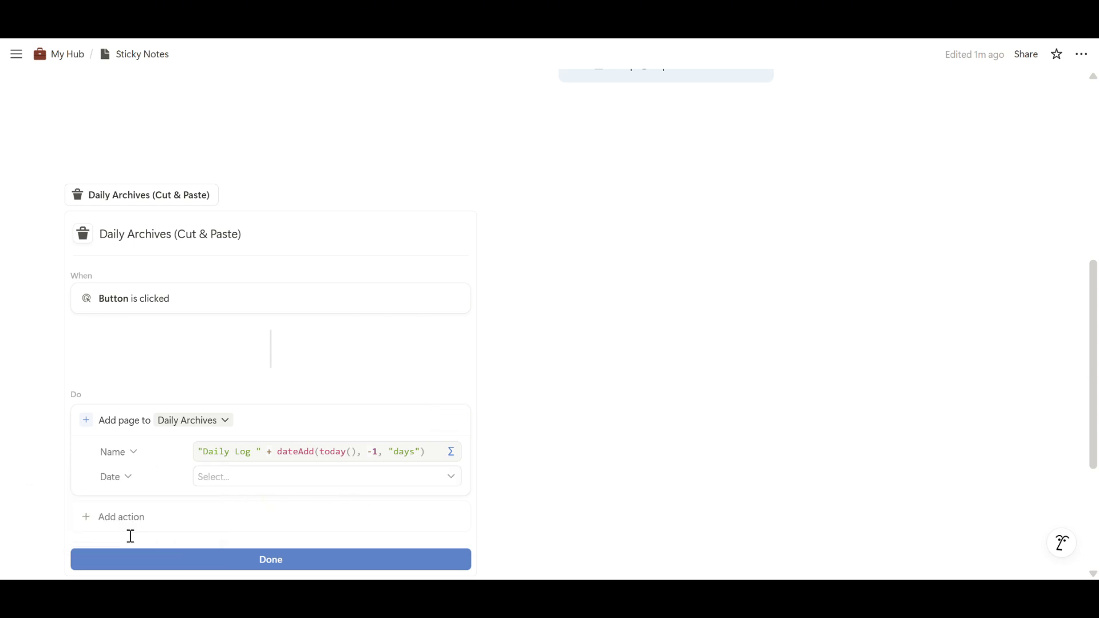
{"action": "left_click", "coordinate": [346, 486]}
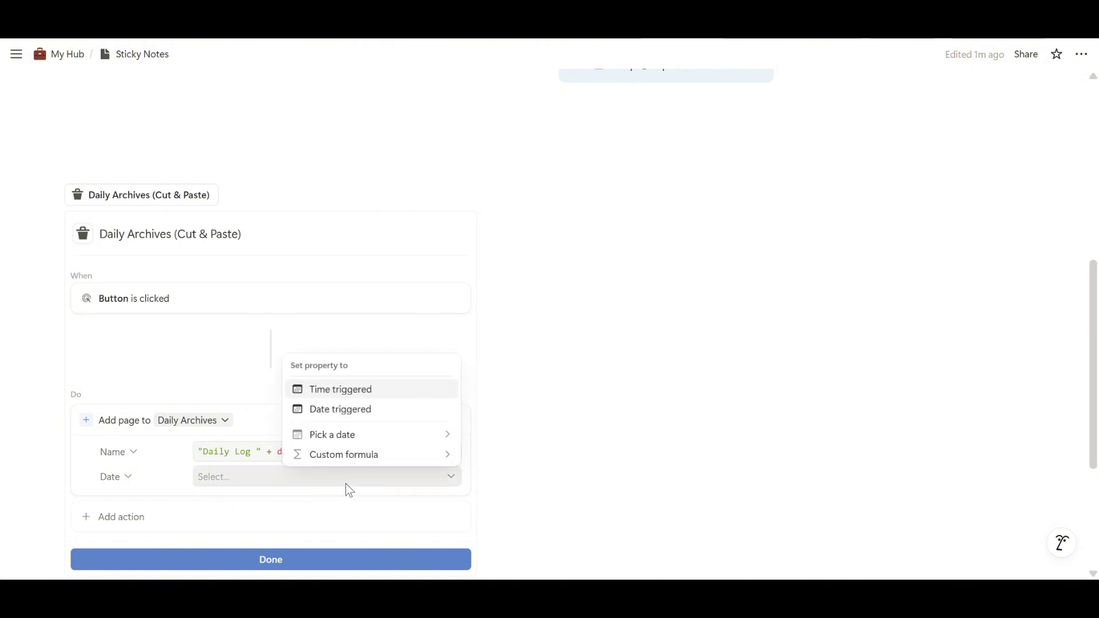
{"action": "left_click", "coordinate": [411, 391]}
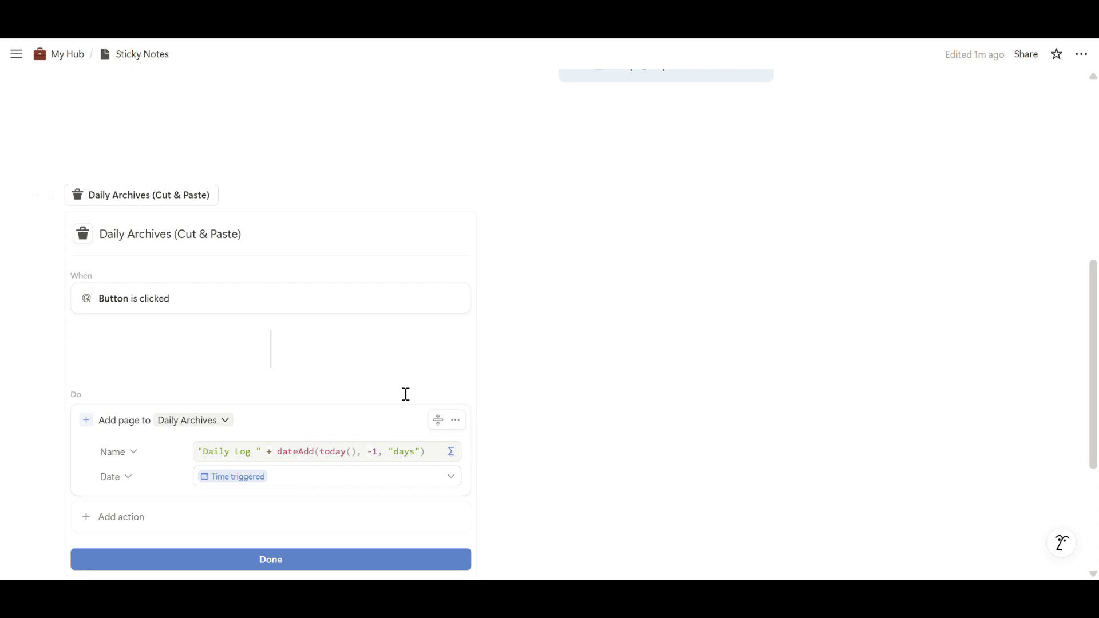
Add an action that opens the page added to Daily Archives in side peek, and save the button.
{"action": "scroll", "coordinate": [325, 430], "scroll_direction": "down", "scroll_amount": 2}
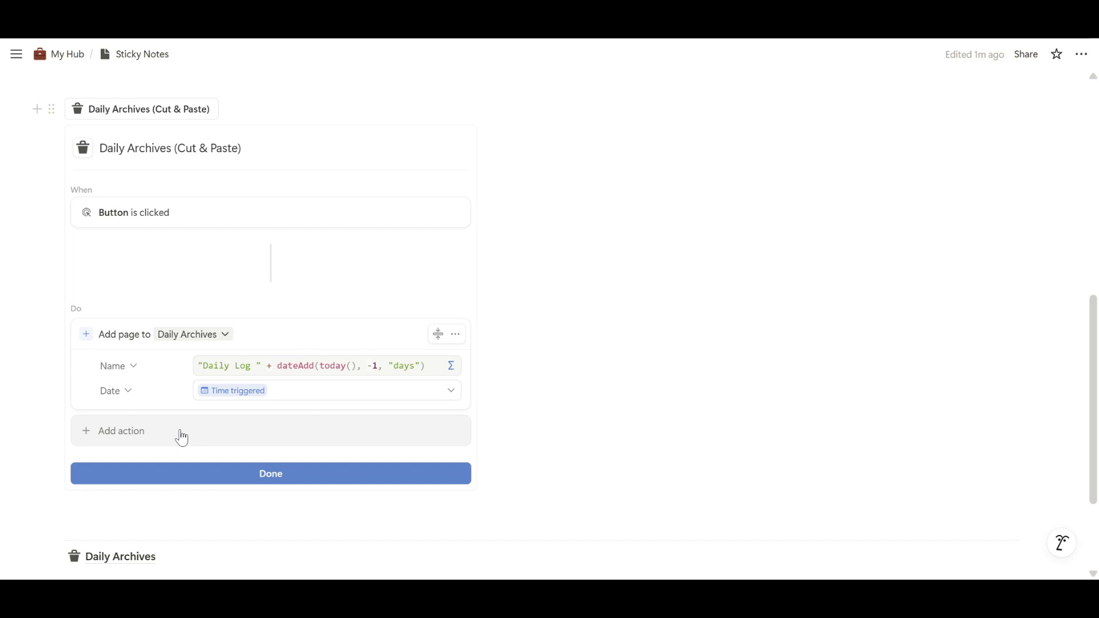
{"action": "left_click", "coordinate": [183, 426]}
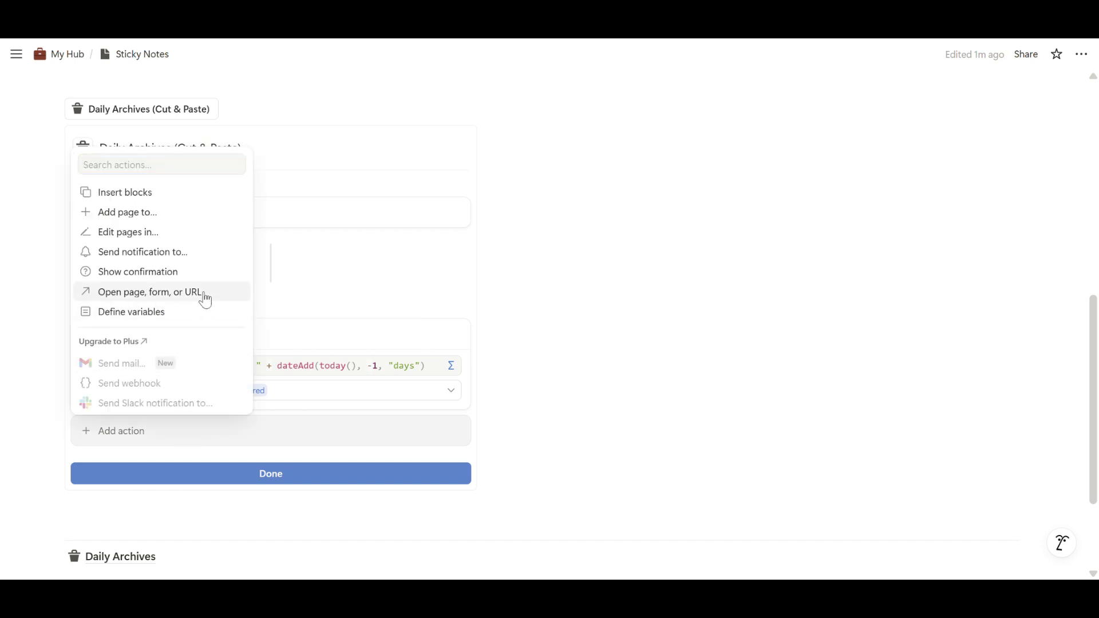
{"action": "left_click", "coordinate": [204, 293]}
{"action": "left_click", "coordinate": [188, 440]}
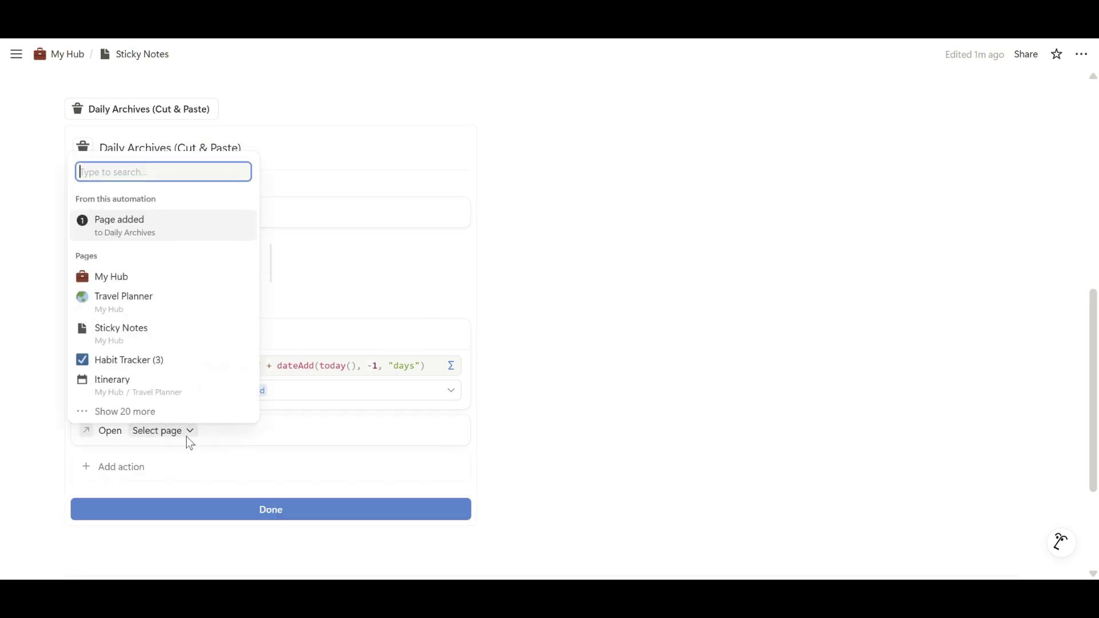
{"action": "left_click", "coordinate": [211, 227]}
{"action": "left_click", "coordinate": [292, 441]}
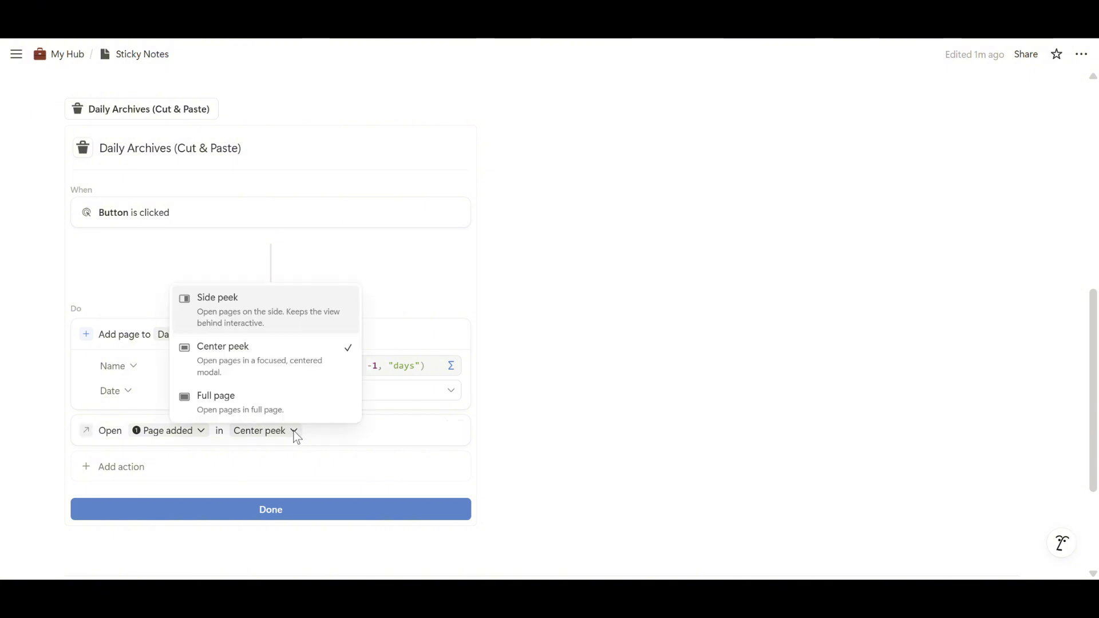
{"action": "left_click", "coordinate": [307, 322]}
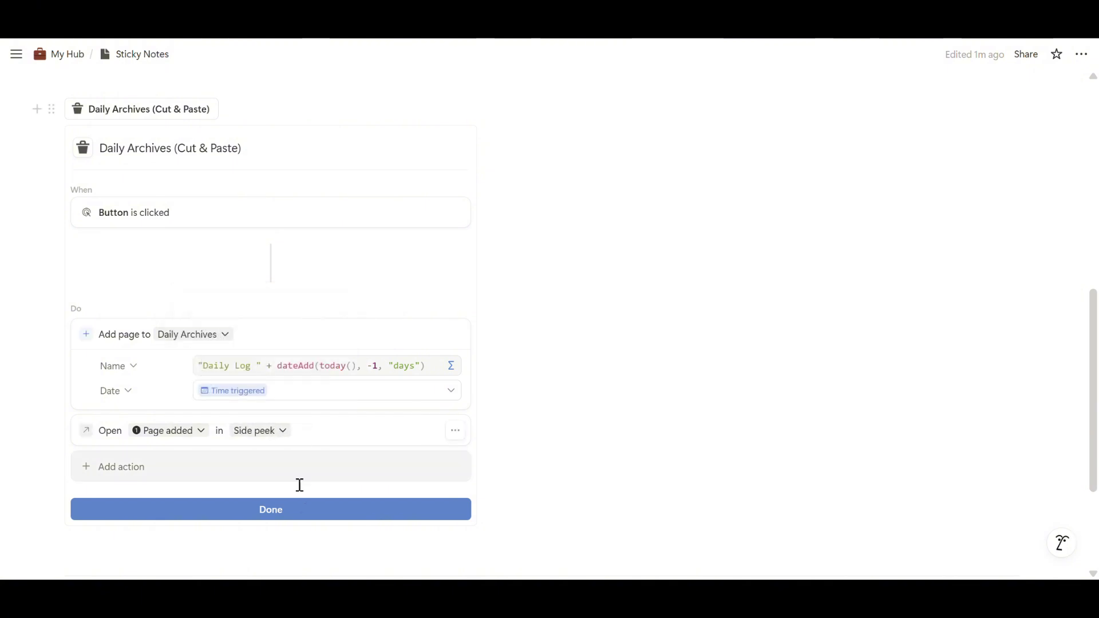
{"action": "left_click", "coordinate": [311, 513]}
Move the Daily Archives (Cut & Paste) button directly under the page title and insert a divider below it.
{"action": "left_click", "coordinate": [184, 337]}
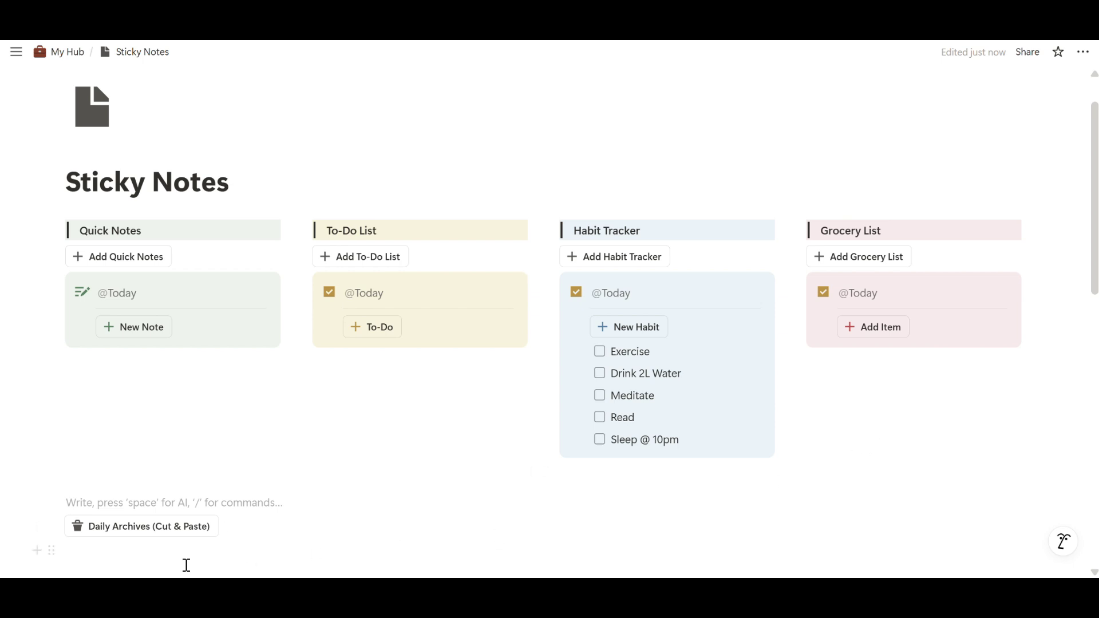
{"action": "left_click_drag", "start_coordinate": [53, 529], "coordinate": [84, 197]}
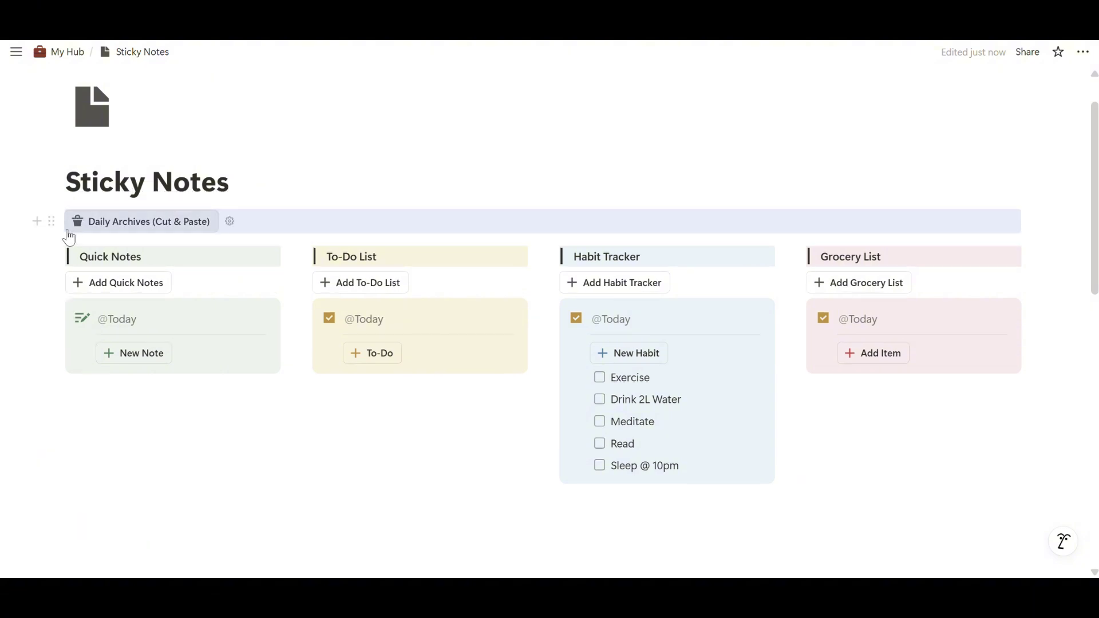
{"action": "left_click", "coordinate": [36, 222]}
{"action": "left_click", "coordinate": [194, 245]}
{"action": "type", "text": "---"}
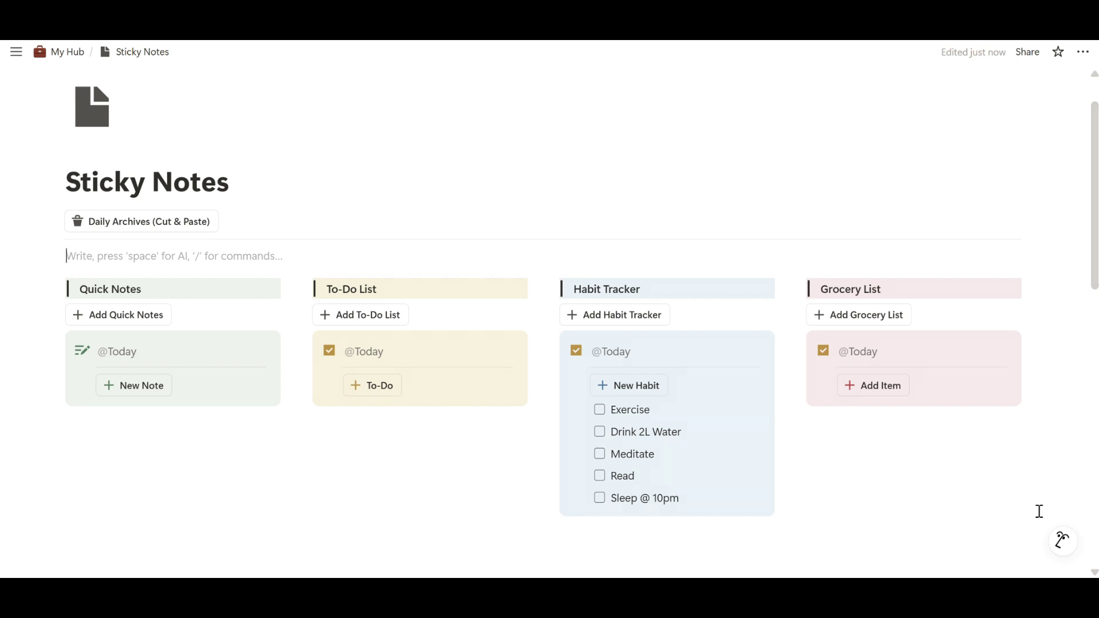
Copy the four note columns and create a button named New Sticky Notes with a plus icon below the upper divider.
{"action": "left_click_drag", "start_coordinate": [1040, 509], "coordinate": [60, 272]}
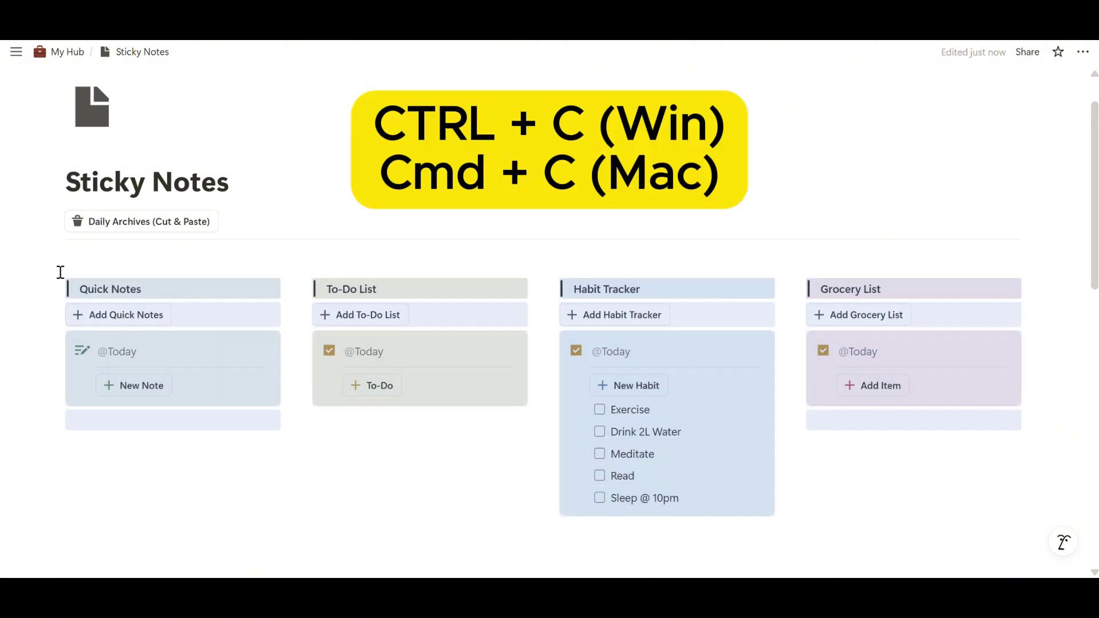
{"action": "left_click", "coordinate": [107, 255]}
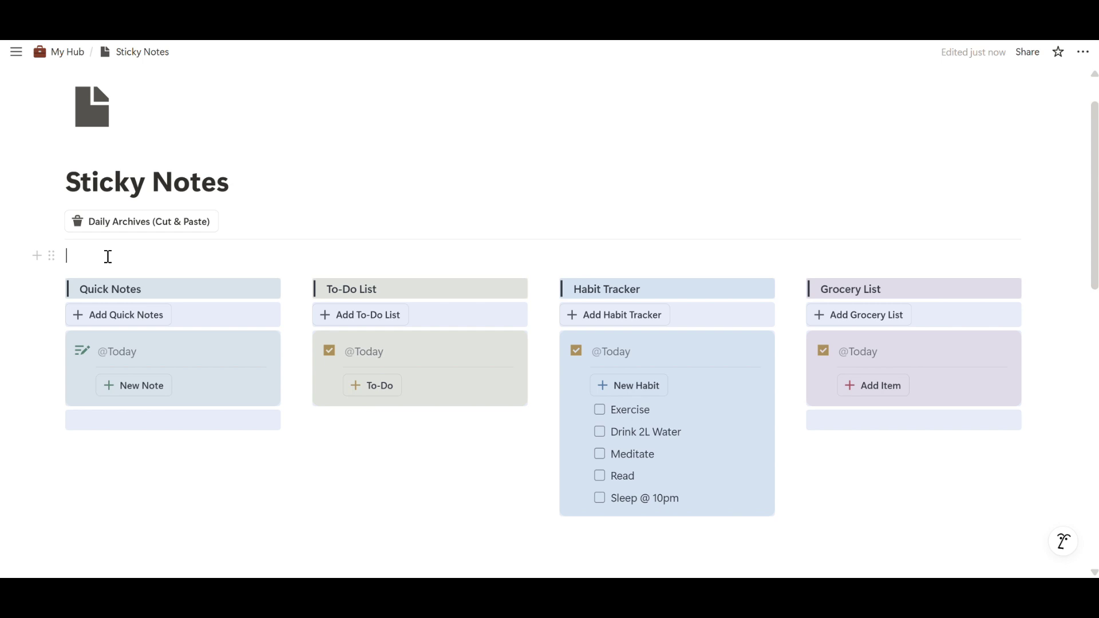
{"action": "type", "text": "/button"}
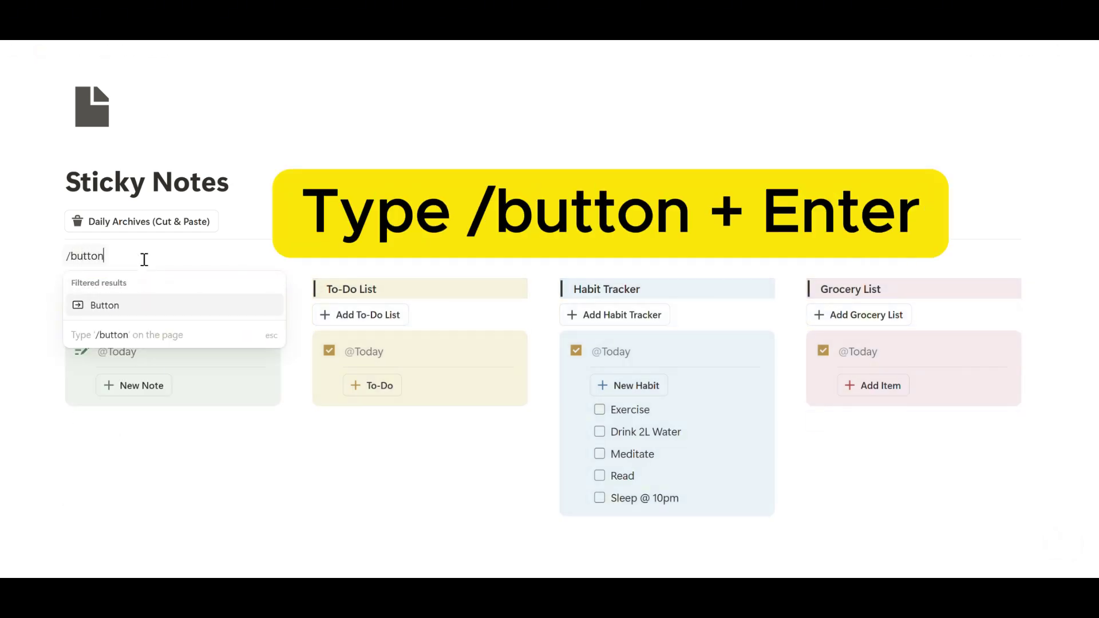
{"action": "key", "text": "Return"}
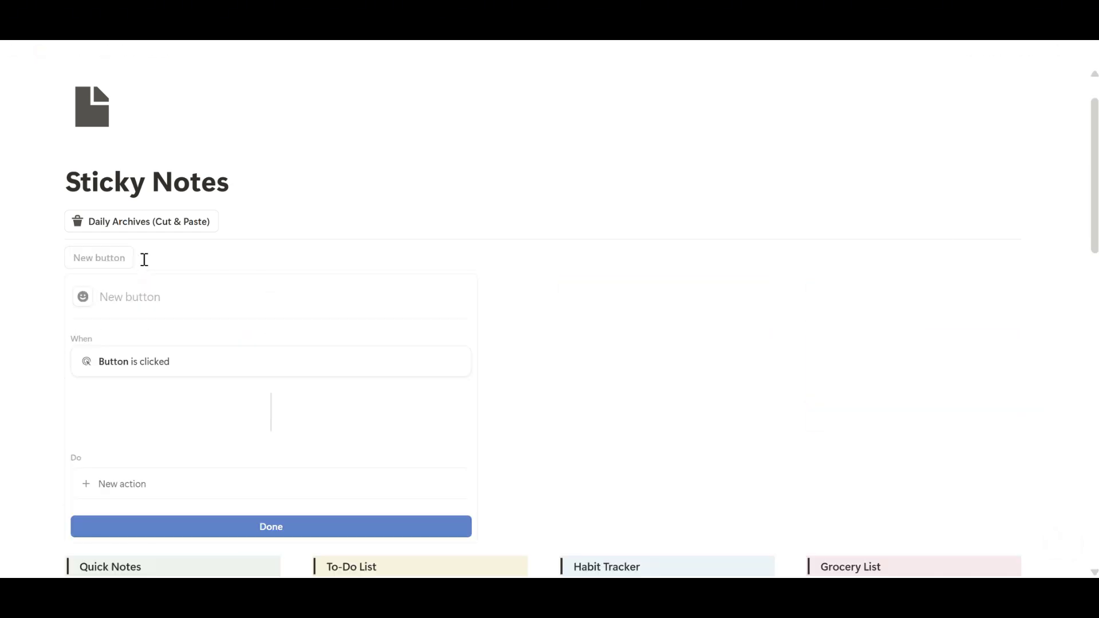
{"action": "type", "text": "New Sticky Notes"}
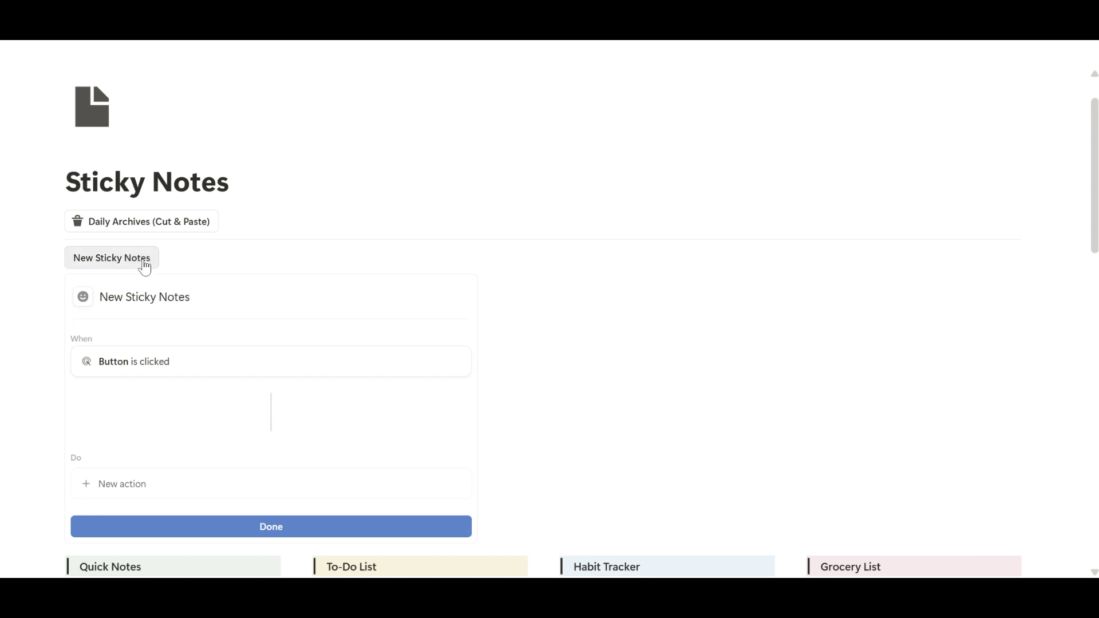
{"action": "left_click", "coordinate": [83, 298]}
{"action": "left_click", "coordinate": [37, 410]}
{"action": "scroll", "coordinate": [335, 405], "scroll_direction": "down", "scroll_amount": 2}
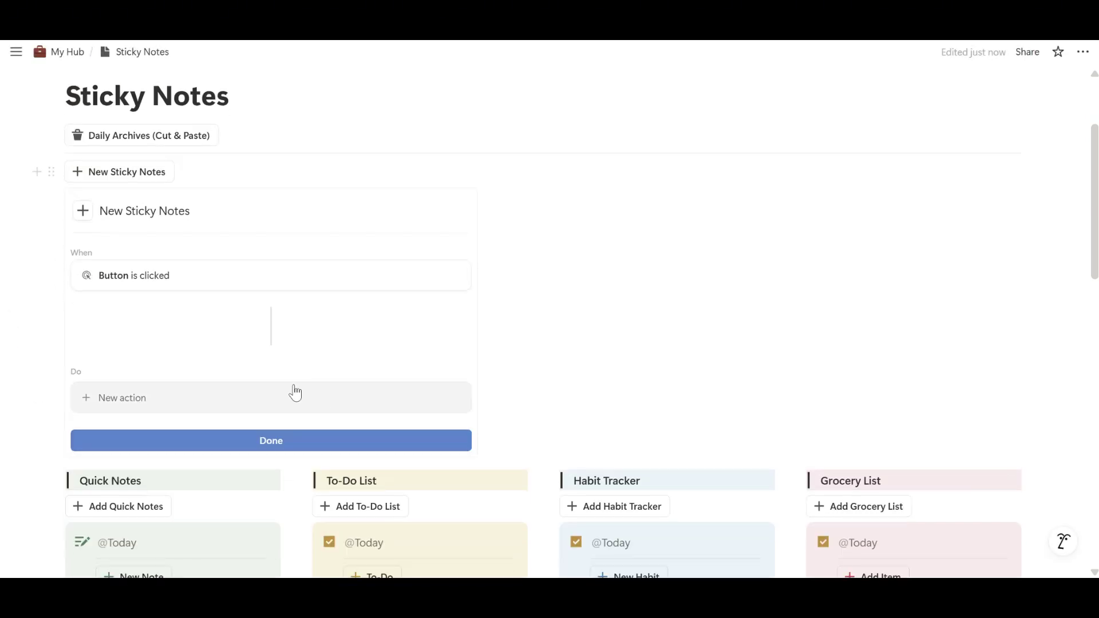
Give the New Sticky Notes button an Insert blocks action and paste the copied note sections into it.
{"action": "left_click", "coordinate": [264, 399]}
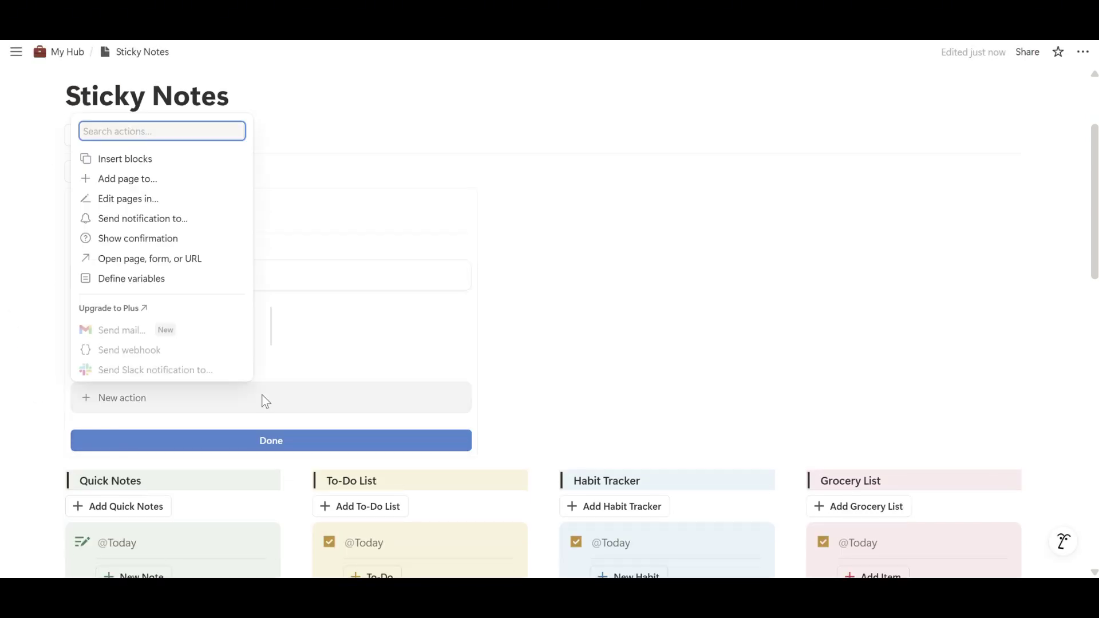
{"action": "left_click", "coordinate": [201, 170]}
{"action": "key", "text": "ctrl+v"}
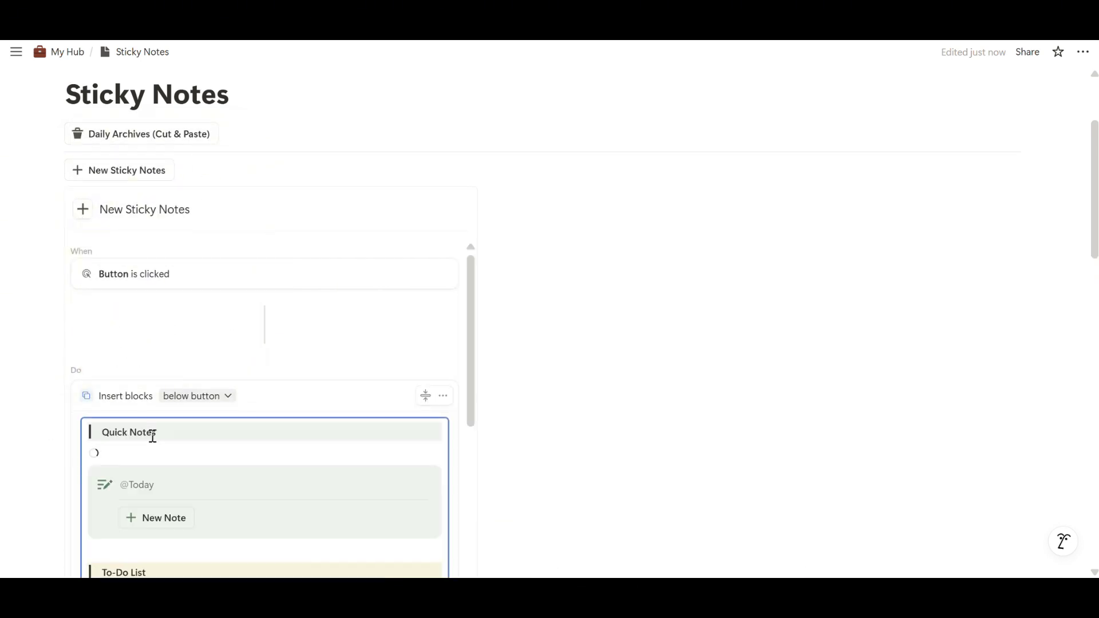
{"action": "scroll", "coordinate": [378, 426], "scroll_direction": "down", "scroll_amount": 5}
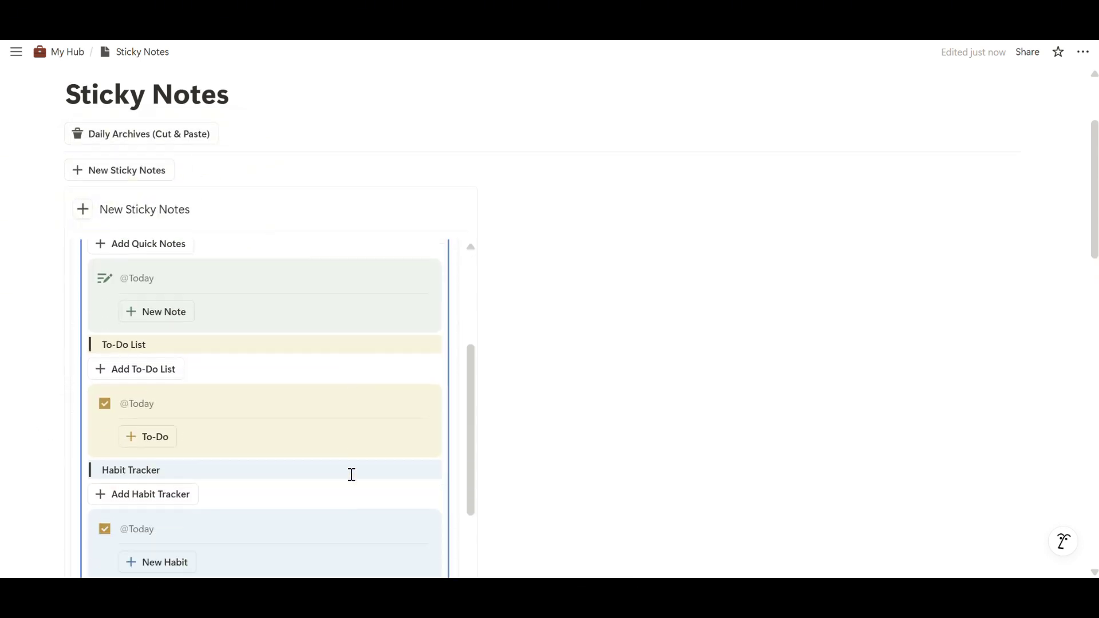
{"action": "scroll", "coordinate": [290, 442], "scroll_direction": "down", "scroll_amount": 4}
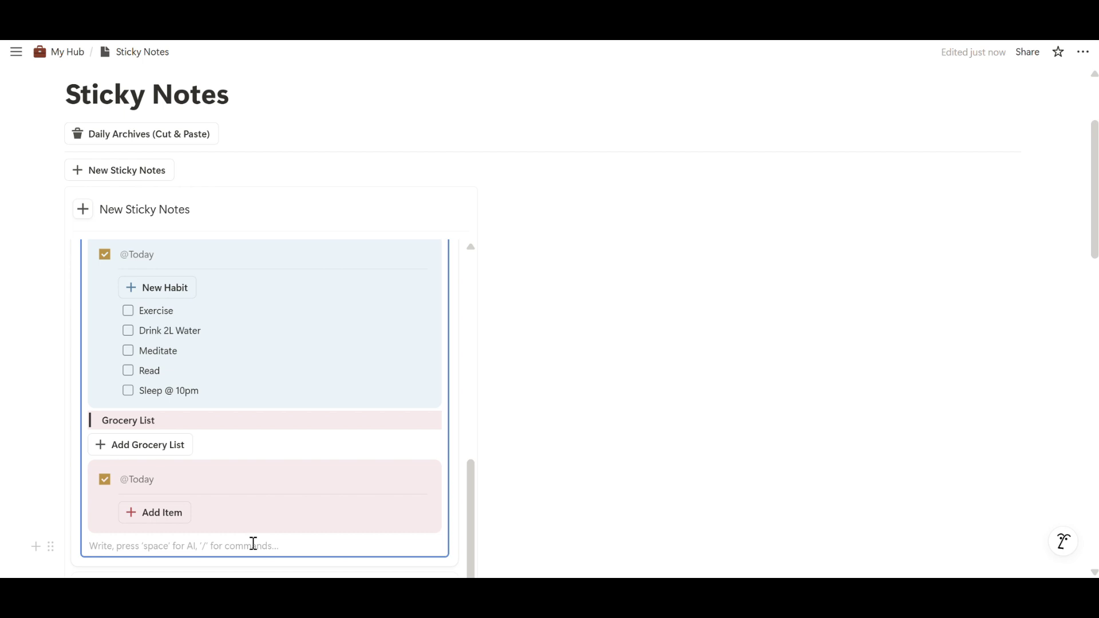
Add a four-column layout below the pasted sections inside the Insert blocks action.
{"action": "type", "text": "/4c"}
{"action": "key", "text": "Return"}
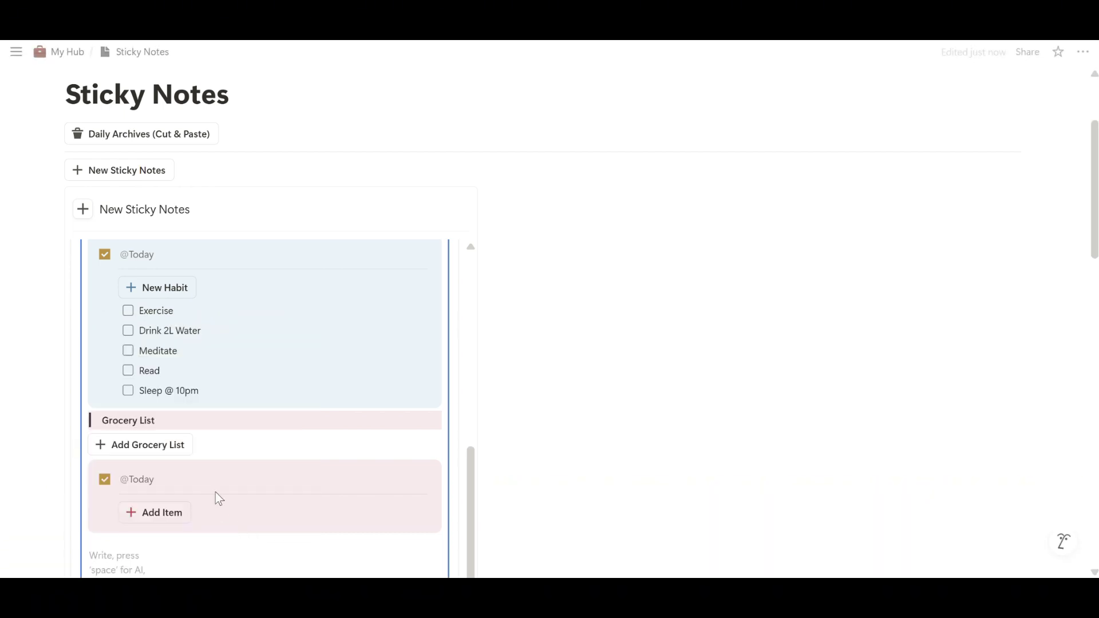
{"action": "scroll", "coordinate": [287, 464], "scroll_direction": "down", "scroll_amount": 1}
Move the Quick Notes, To-Do List, Habit Tracker and Grocery List blocks into separate columns of the new layout.
{"action": "scroll", "coordinate": [269, 400], "scroll_direction": "up", "scroll_amount": 8}
{"action": "scroll", "coordinate": [53, 293], "scroll_direction": "down", "scroll_amount": 2}
{"action": "left_click_drag", "start_coordinate": [54, 293], "coordinate": [104, 245]}
{"action": "scroll", "coordinate": [112, 286], "scroll_direction": "up", "scroll_amount": 10}
{"action": "left_click_drag", "start_coordinate": [120, 328], "coordinate": [191, 458]}
{"action": "left_click_drag", "start_coordinate": [131, 160], "coordinate": [287, 448]}
{"action": "left_click_drag", "start_coordinate": [80, 171], "coordinate": [298, 395]}
{"action": "left_click_drag", "start_coordinate": [80, 197], "coordinate": [401, 344]}
{"action": "scroll", "coordinate": [59, 282], "scroll_direction": "up", "scroll_amount": 2}
{"action": "left_click_drag", "start_coordinate": [59, 283], "coordinate": [401, 478]}
{"action": "scroll", "coordinate": [400, 516], "scroll_direction": "down", "scroll_amount": 3}
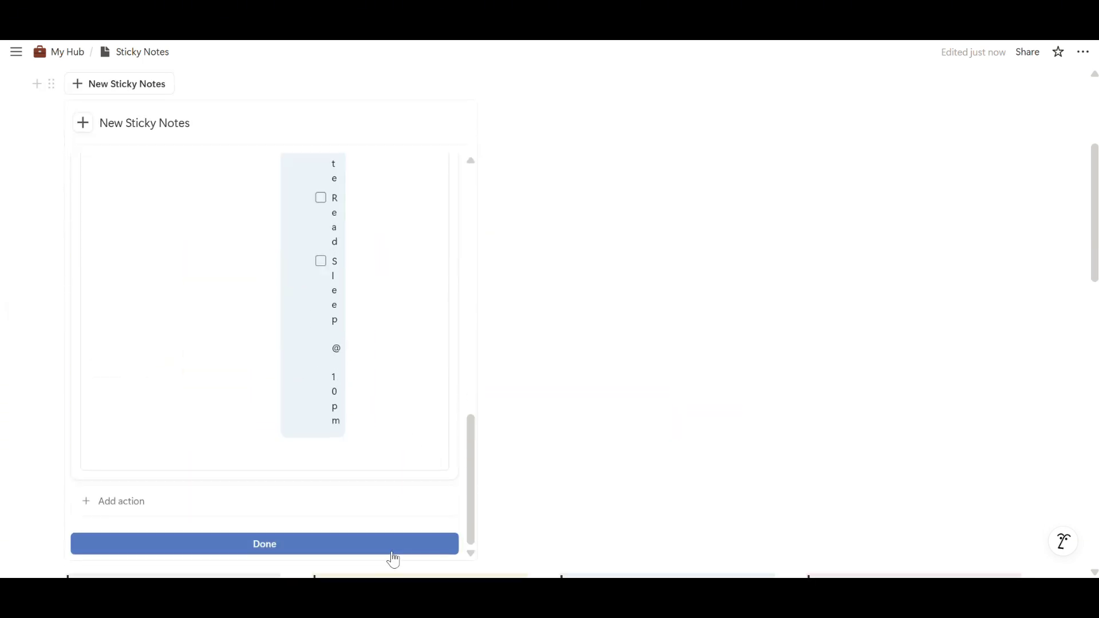
Save the New Sticky Notes button and run it to insert a new set of notes.
{"action": "left_click", "coordinate": [395, 544]}
{"action": "left_click", "coordinate": [151, 257]}
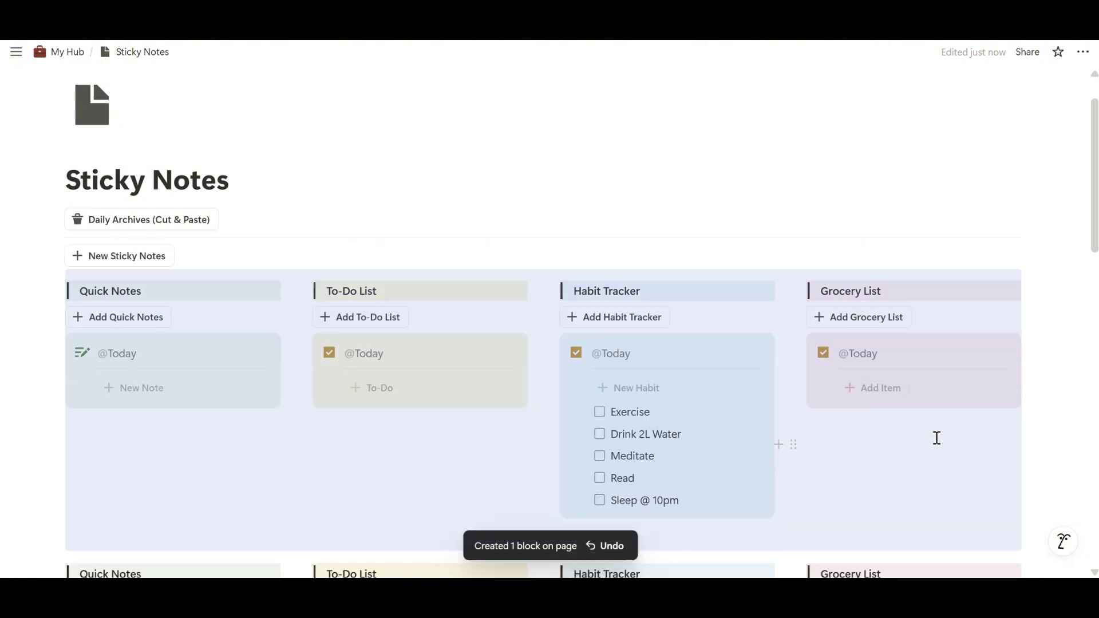
{"action": "left_click", "coordinate": [1041, 444]}
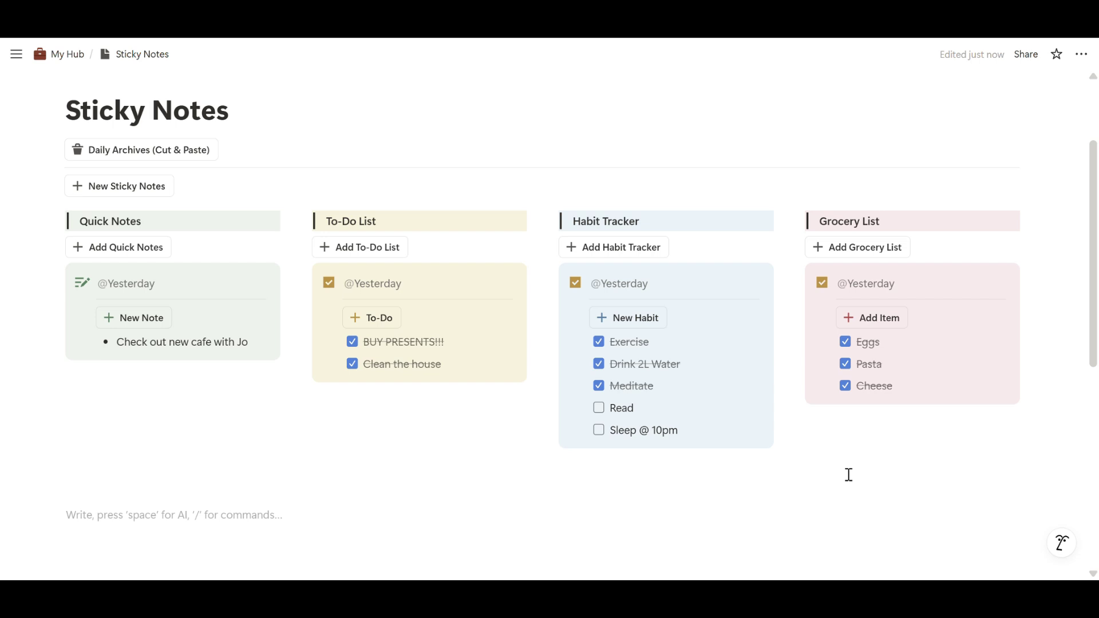
Cut all four columns of yesterday's notes from the Sticky Notes page.
{"action": "left_click_drag", "start_coordinate": [1064, 459], "coordinate": [44, 209]}
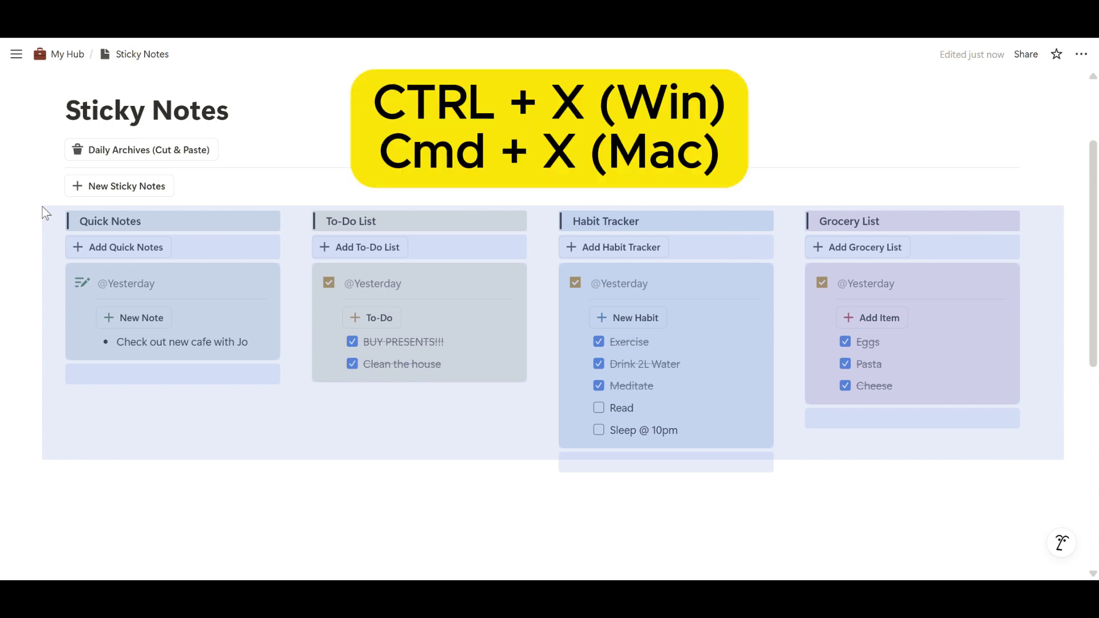
{"action": "left_click", "coordinate": [42, 207]}
{"action": "key", "text": "ctrl+x"}
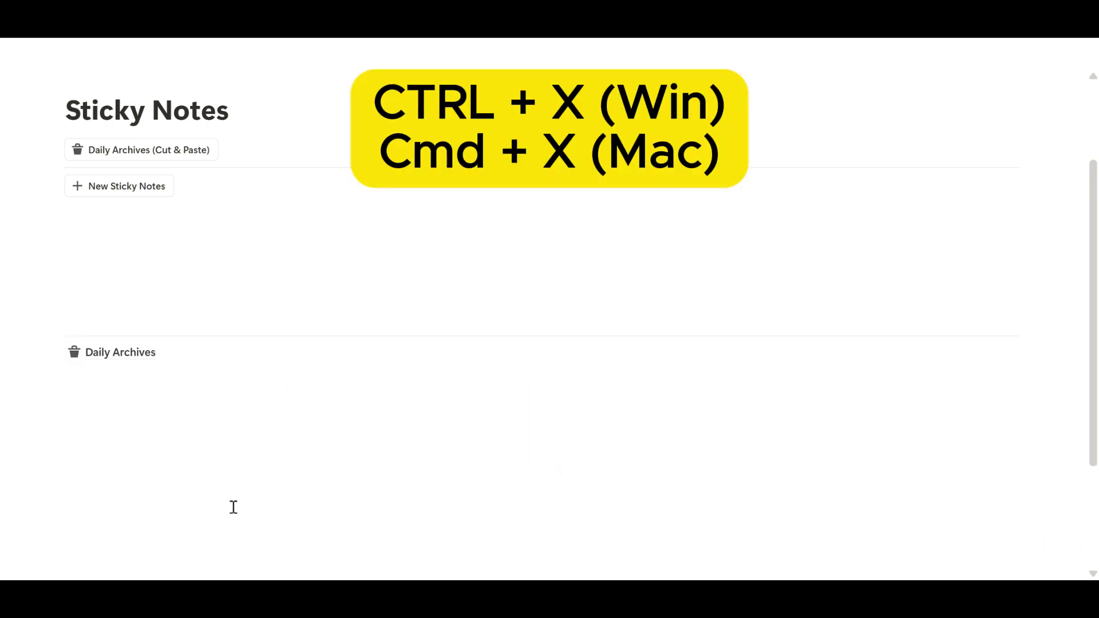
Run the Daily Archives (Cut & Paste) button, paste the cut notes into the new daily log page, and close it.
{"action": "left_click", "coordinate": [162, 149]}
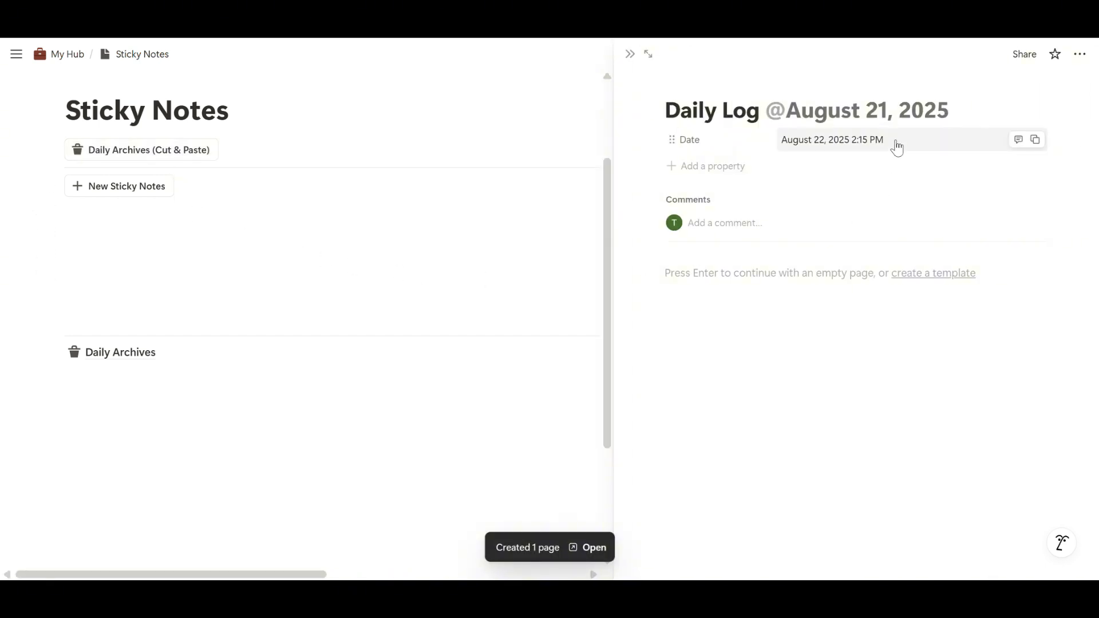
{"action": "left_click", "coordinate": [684, 272]}
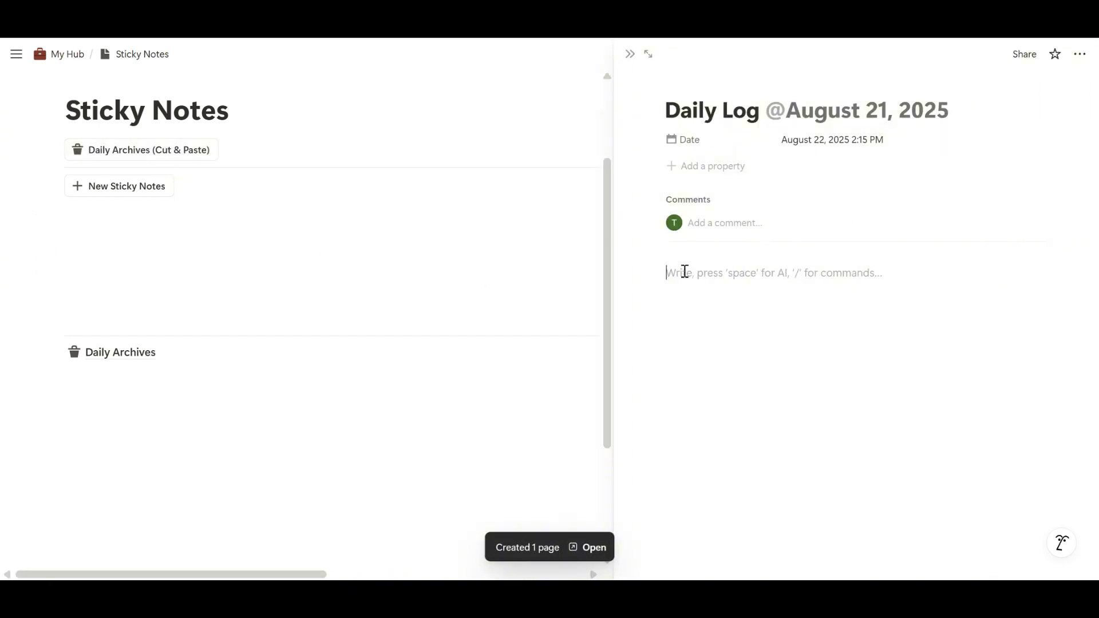
{"action": "key", "text": "ctrl+v"}
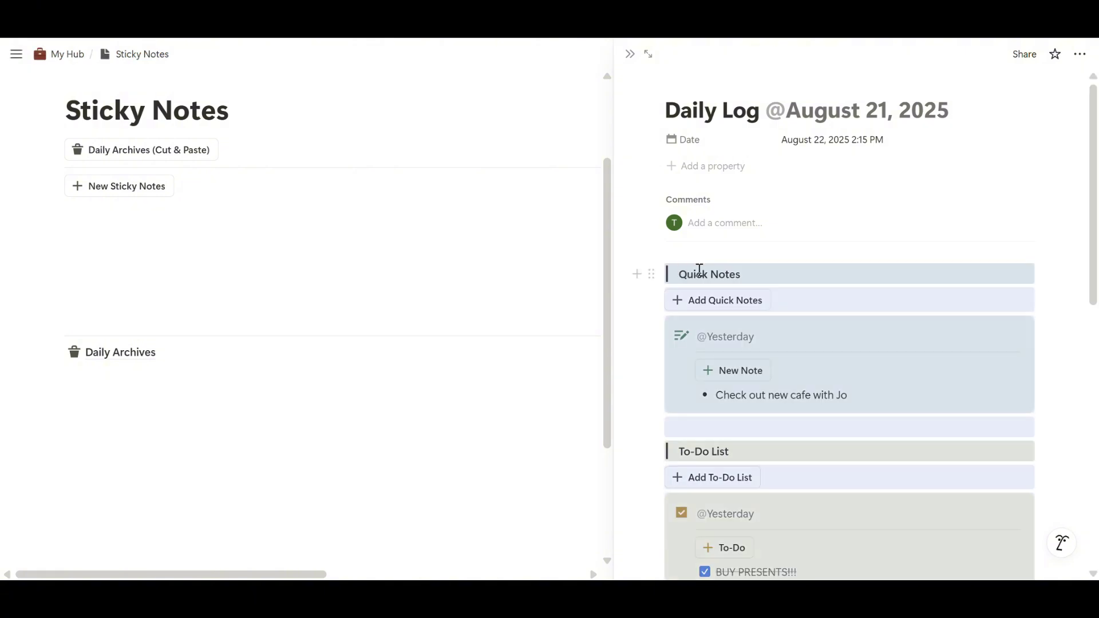
{"action": "left_click", "coordinate": [632, 54]}
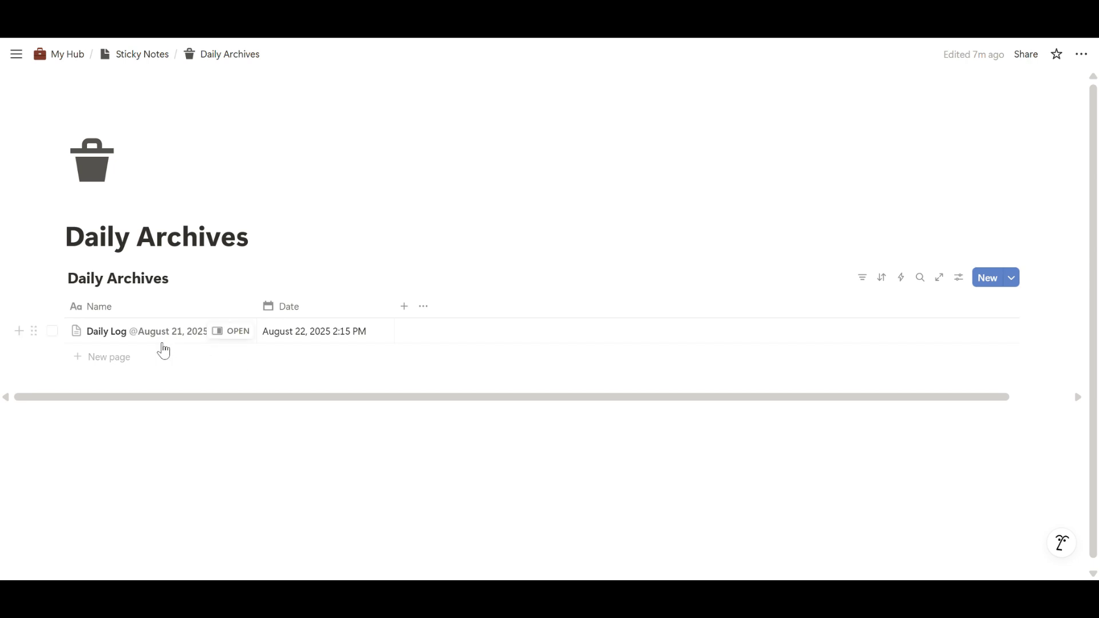
Open the daily log entry in the Daily Archives database and review its archived notes.
{"action": "left_click", "coordinate": [226, 332]}
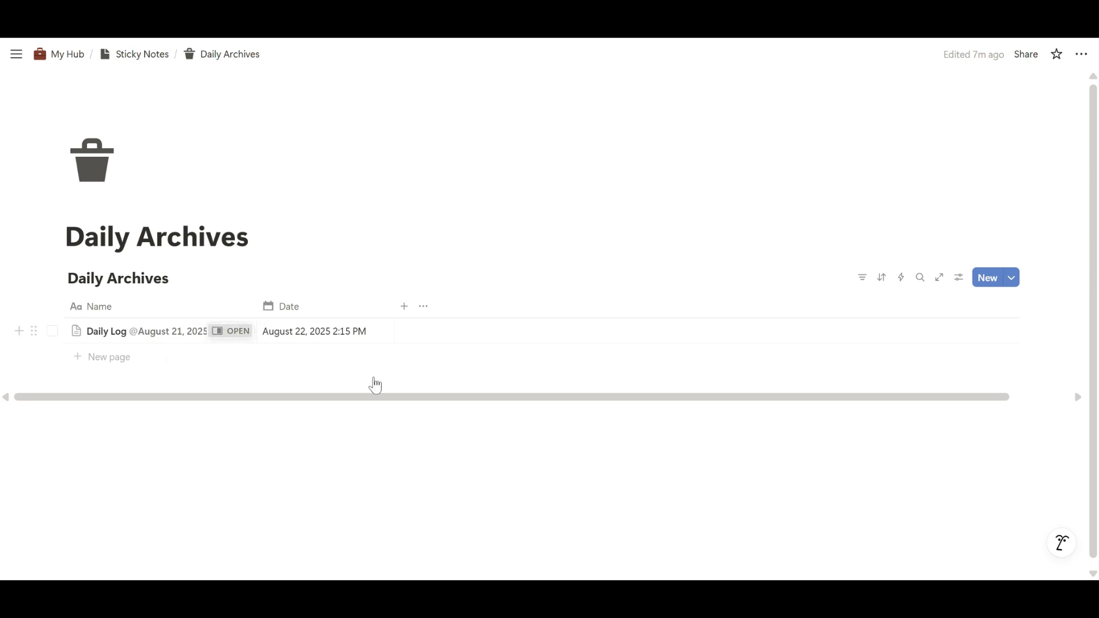
{"action": "scroll", "coordinate": [961, 270], "scroll_direction": "down", "scroll_amount": 5}
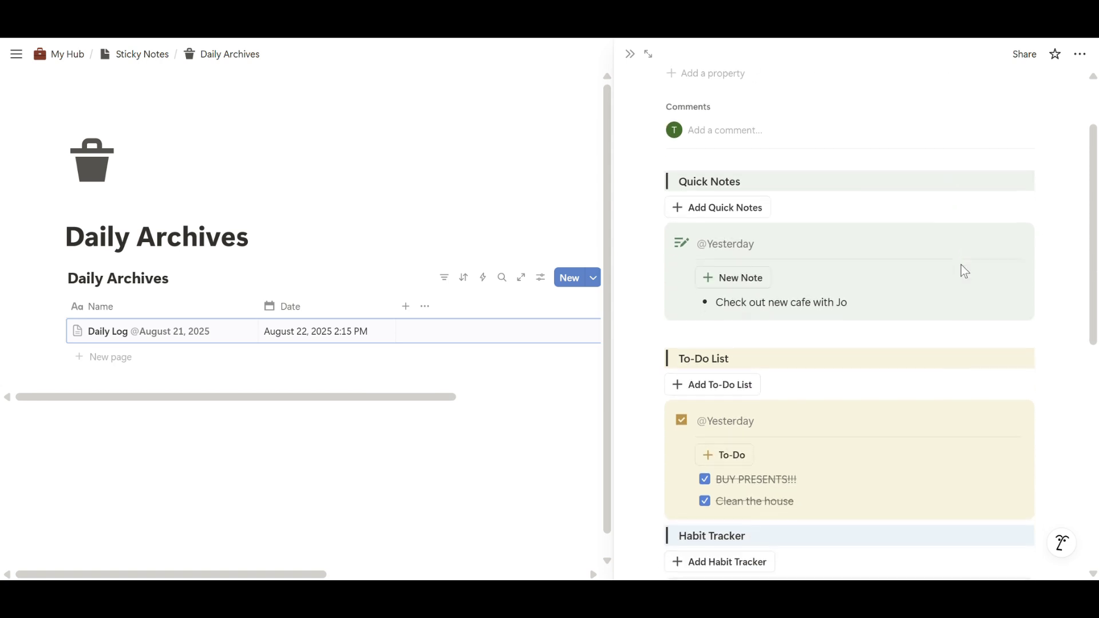
{"action": "scroll", "coordinate": [964, 270], "scroll_direction": "down", "scroll_amount": 2}
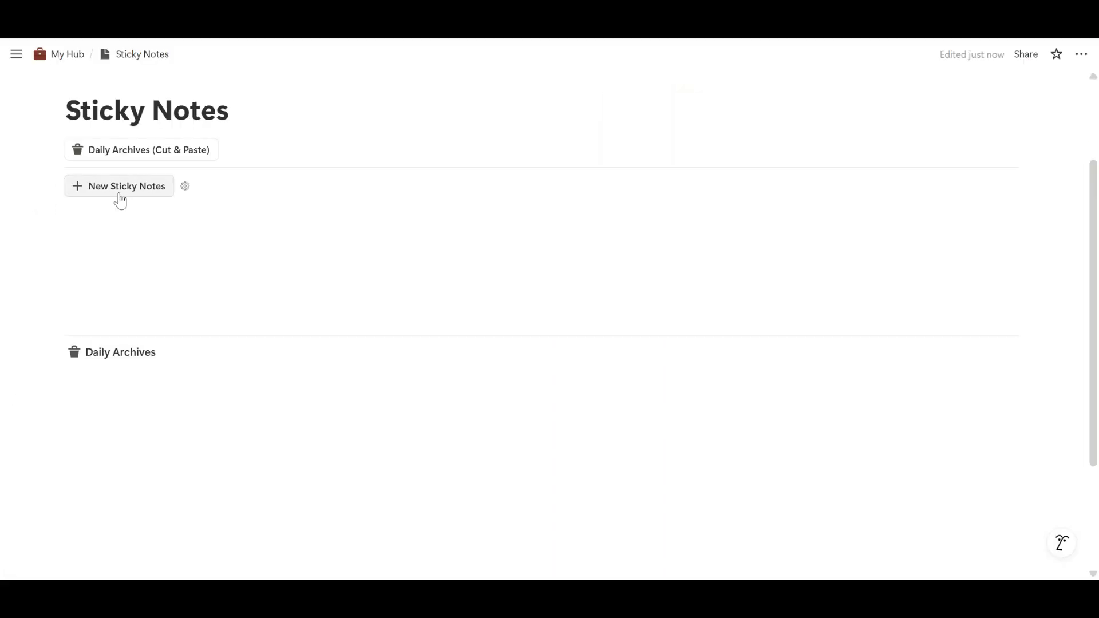
Insert a fresh set of notes on the Sticky Notes page using the New Sticky Notes button.
{"action": "left_click", "coordinate": [119, 189]}
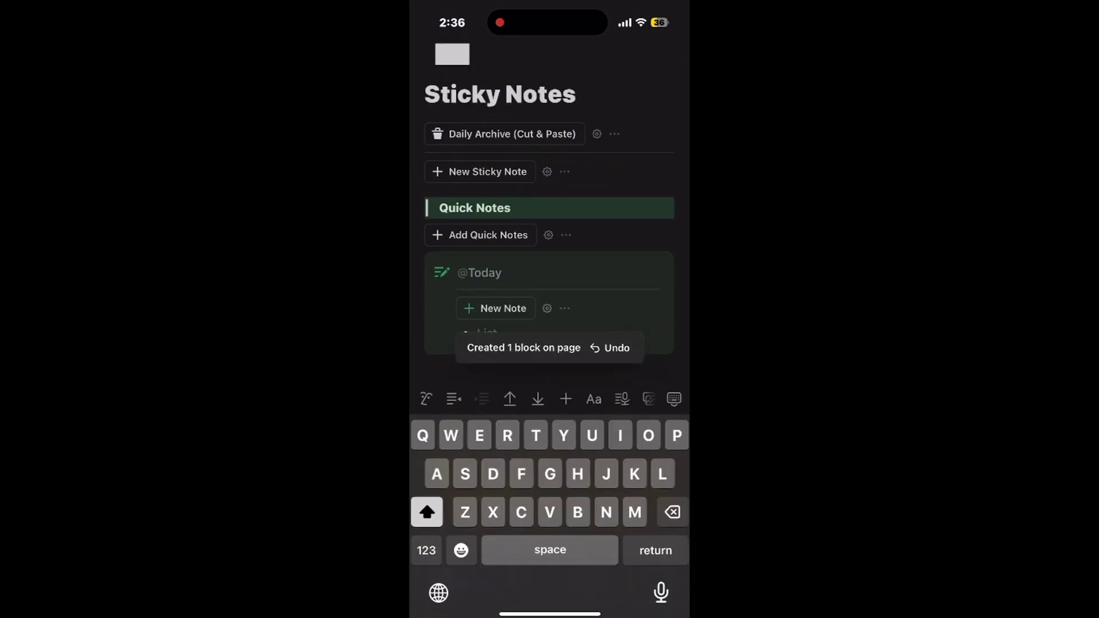
In the mobile app, enter "Check out new cafe" under Quick Notes and add the to-do "Mow the lawn!" under To-Do List.
{"action": "type", "text": "Check out new cafe"}
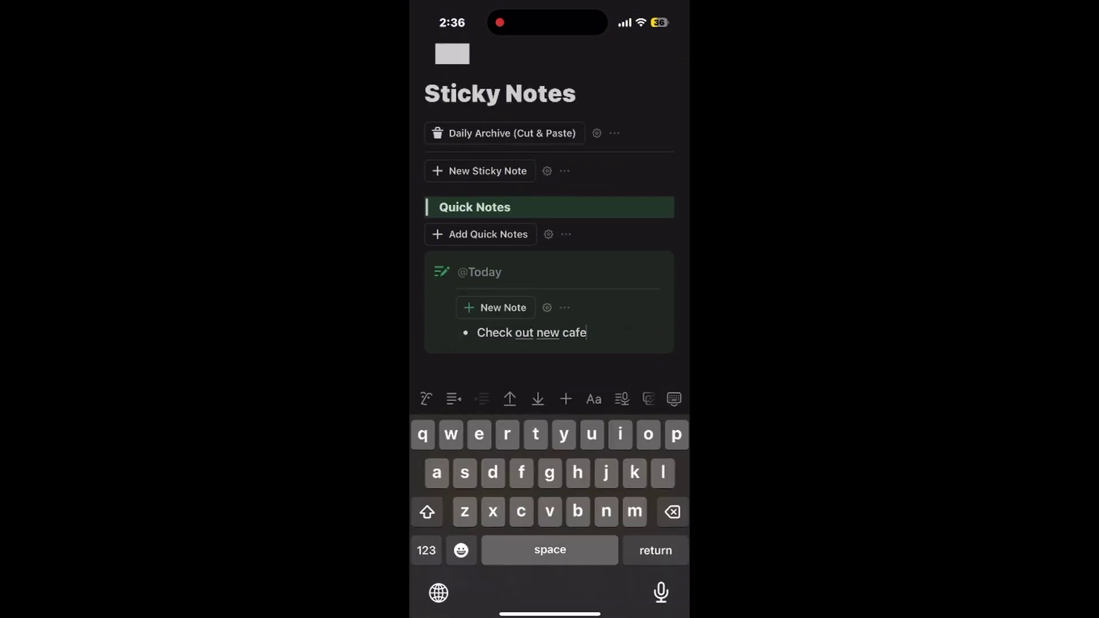
{"action": "scroll", "coordinate": [550, 229], "scroll_direction": "down", "scroll_amount": 4}
{"action": "left_click", "coordinate": [487, 304]}
{"action": "type", "text": "Mow the"}
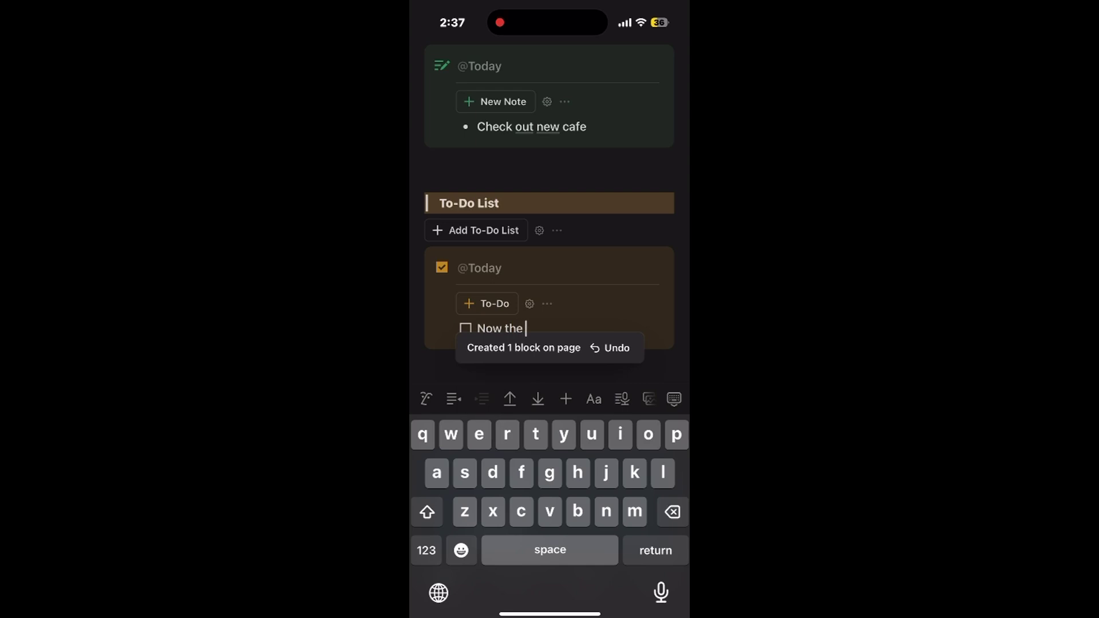
{"action": "key", "text": "BackSpace"}
{"action": "key", "text": "BackSpace"}
{"action": "key", "text": "BackSpace"}
{"action": "key", "text": "BackSpace"}
{"action": "key", "text": "BackSpace"}
{"action": "key", "text": "BackSpace"}
{"action": "type", "text": "ow the lawn!"}
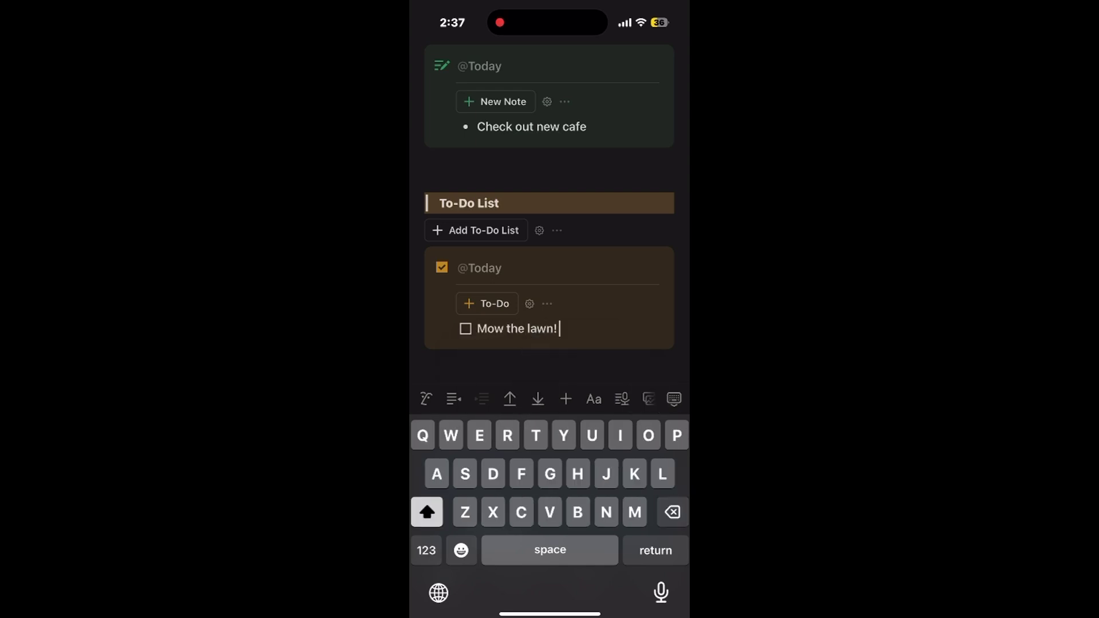
Mark the Exercise and Meditate habits as done in the Habit Tracker note.
{"action": "scroll", "coordinate": [549, 229], "scroll_direction": "down", "scroll_amount": 6}
{"action": "left_click", "coordinate": [465, 231]}
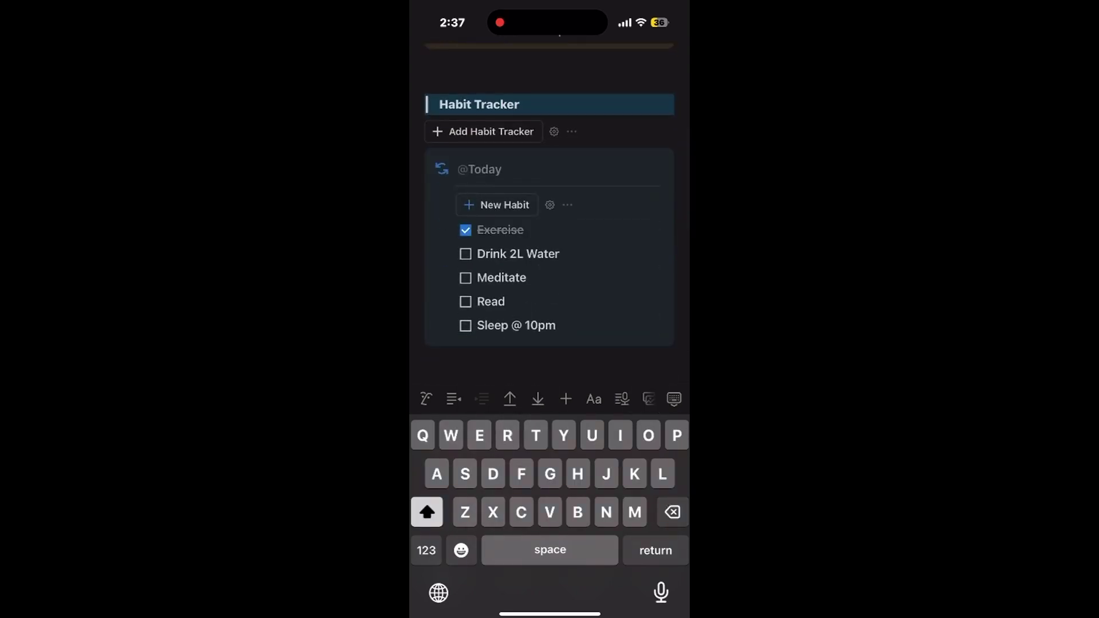
{"action": "left_click", "coordinate": [465, 278]}
Add the items "Rice" and "Brocoli" to the Grocery List note.
{"action": "scroll", "coordinate": [550, 229], "scroll_direction": "down", "scroll_amount": 3}
{"action": "left_click", "coordinate": [500, 326]}
{"action": "type", "text": "Rice"}
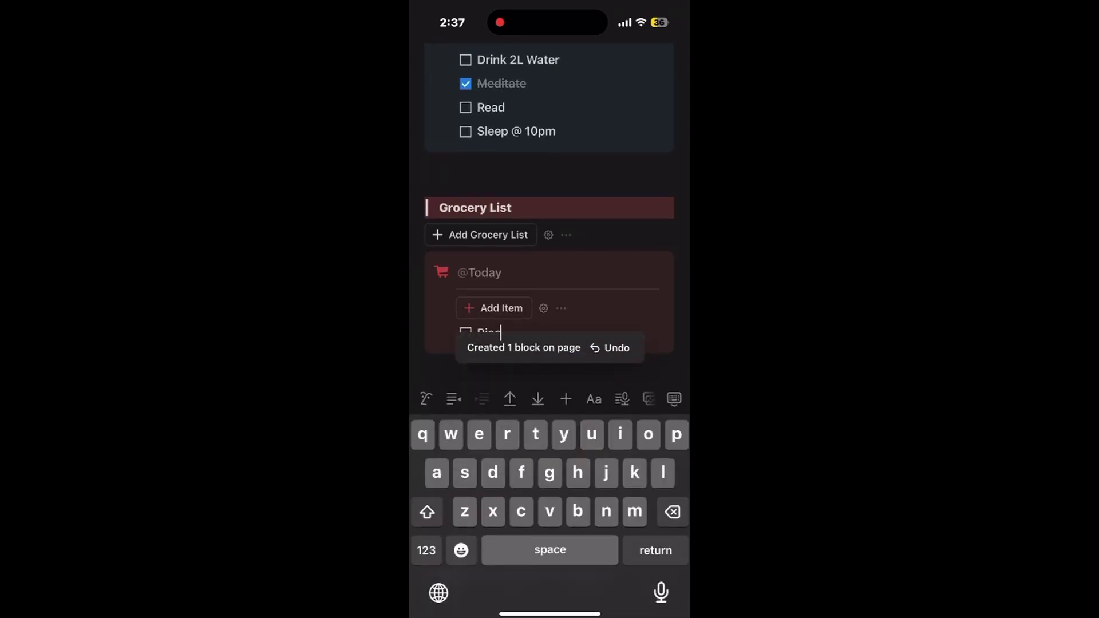
{"action": "key", "text": "Return"}
{"action": "type", "text": "Bread"}
{"action": "type", "text": "i"}
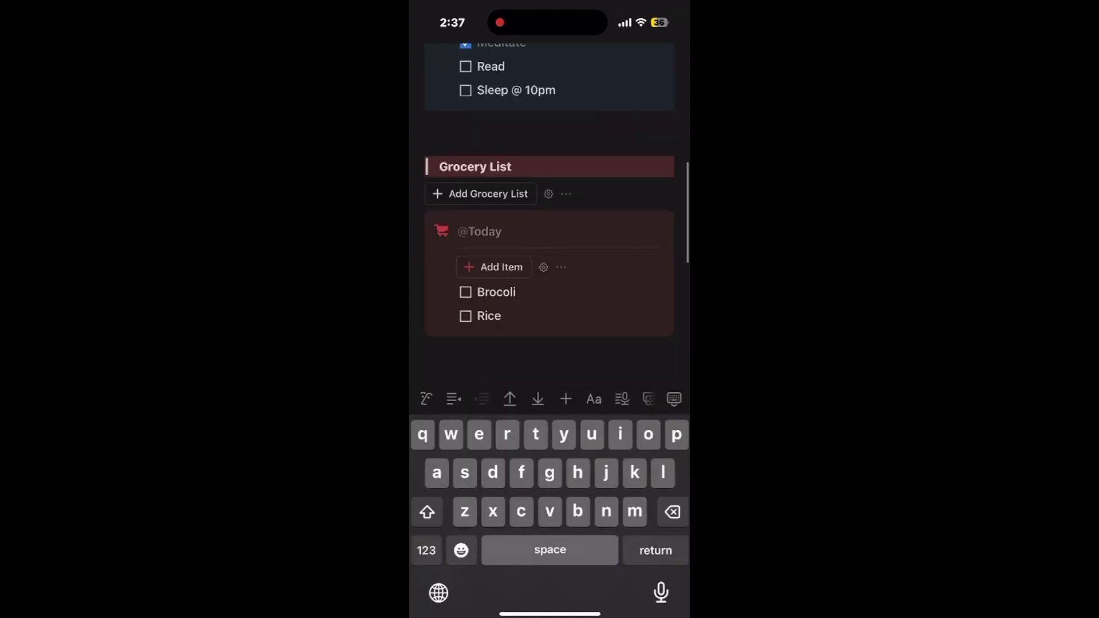
Go to the See All Daily Archives page and open the daily log for 19 August 2025.
{"action": "scroll", "coordinate": [550, 229], "scroll_direction": "down", "scroll_amount": 3}
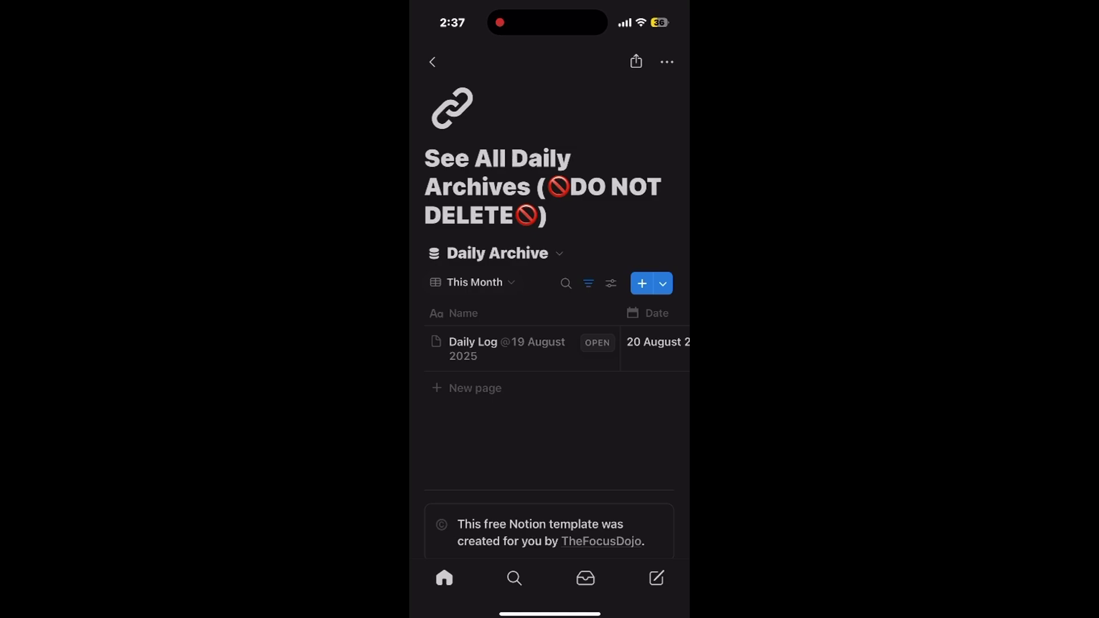
{"action": "left_click", "coordinate": [479, 342]}
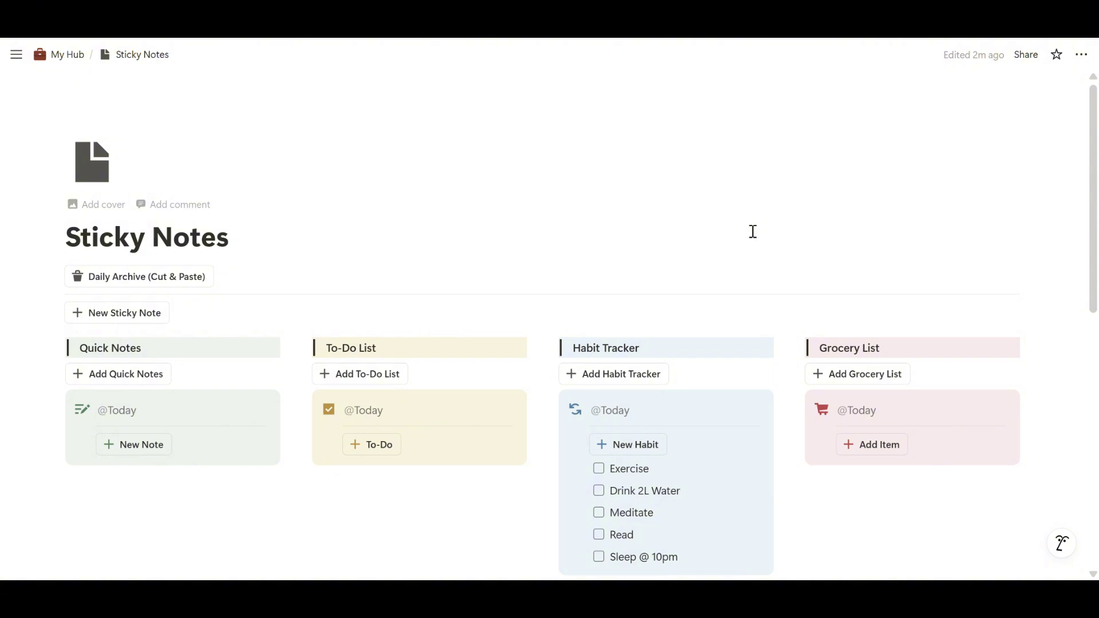
In the desktop version, look over the Sticky Notes page, review the Daily Archive database's Archived view, and return to Sticky Notes.
{"action": "scroll", "coordinate": [752, 231], "scroll_direction": "down", "scroll_amount": 3}
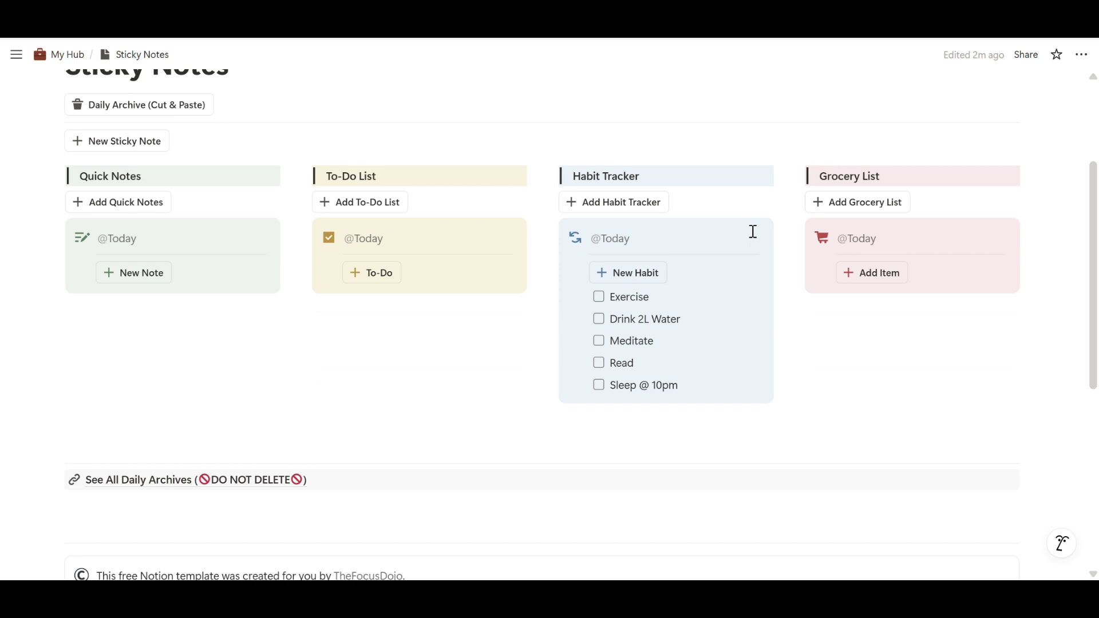
{"action": "scroll", "coordinate": [763, 224], "scroll_direction": "up", "scroll_amount": 3}
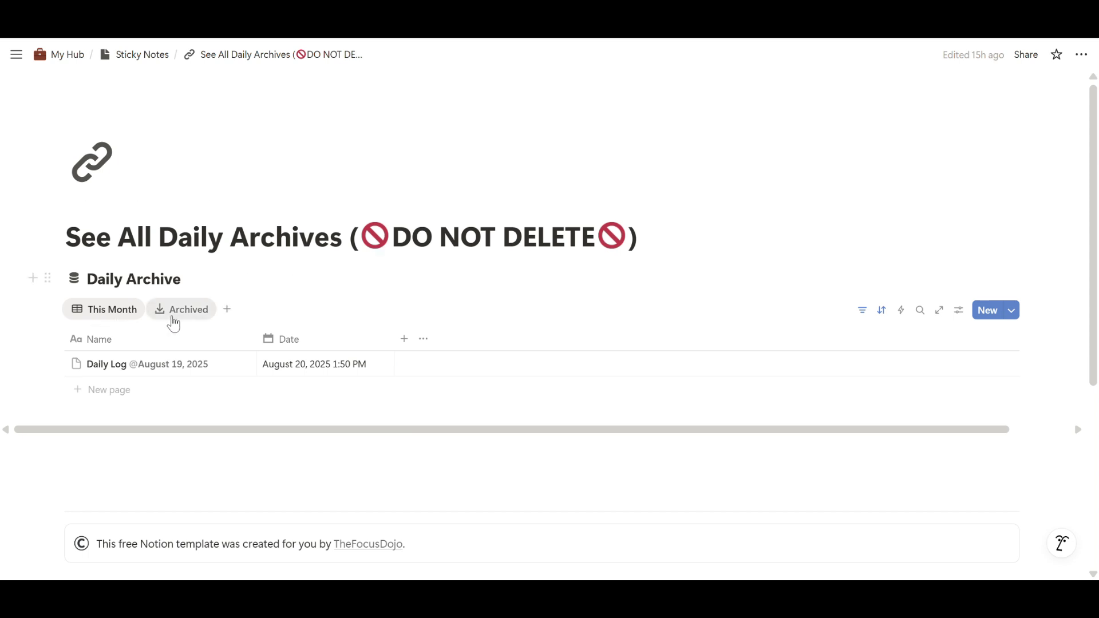
{"action": "left_click", "coordinate": [176, 312]}
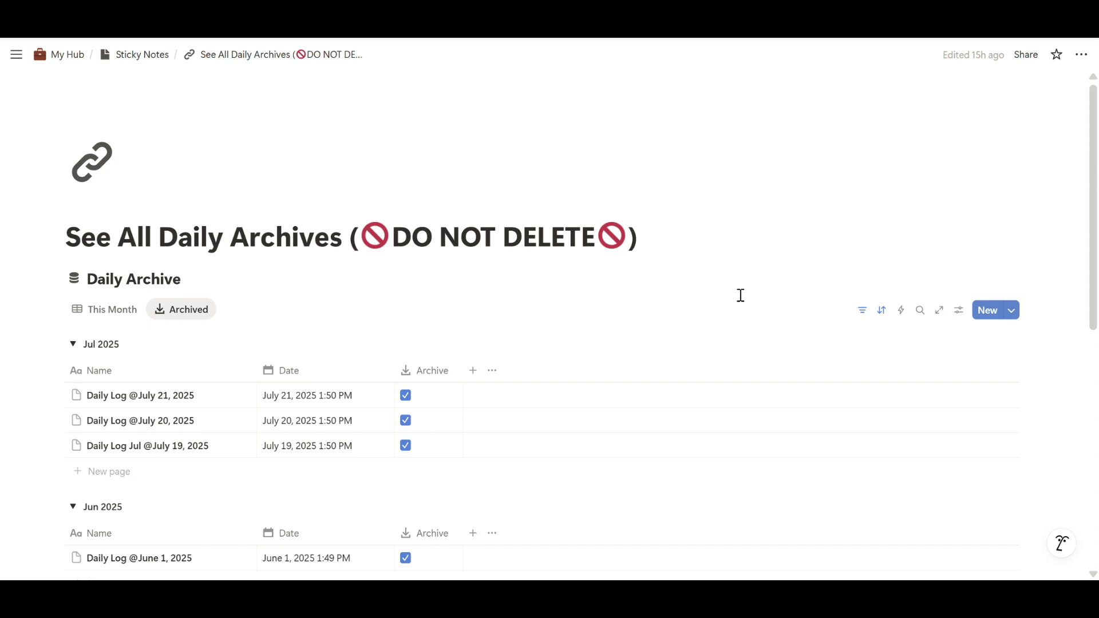
{"action": "key", "text": "alt+Left"}
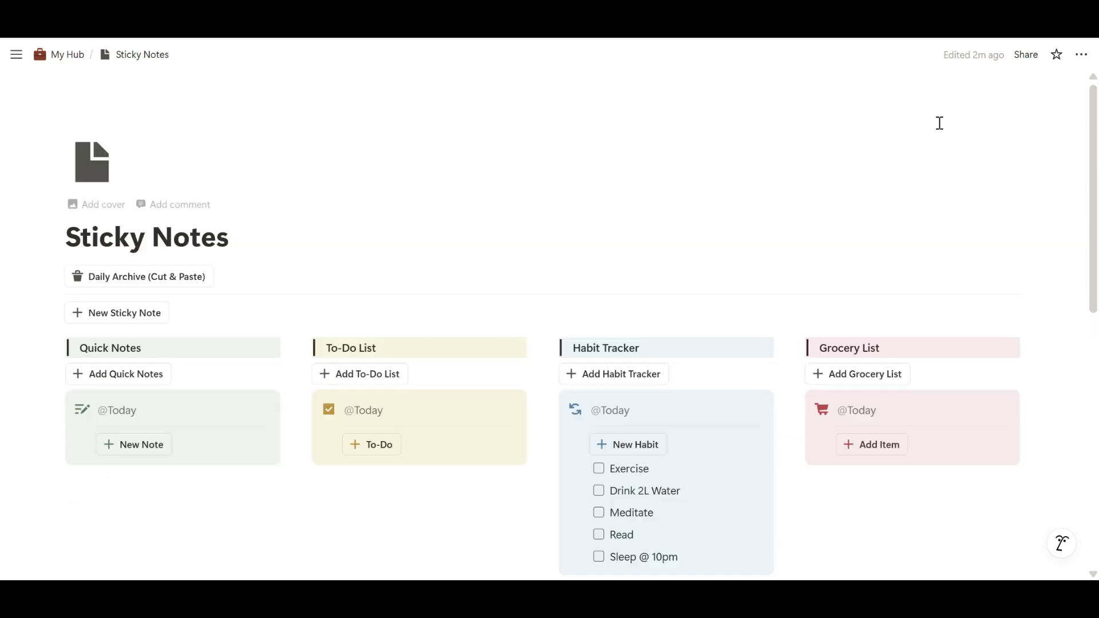